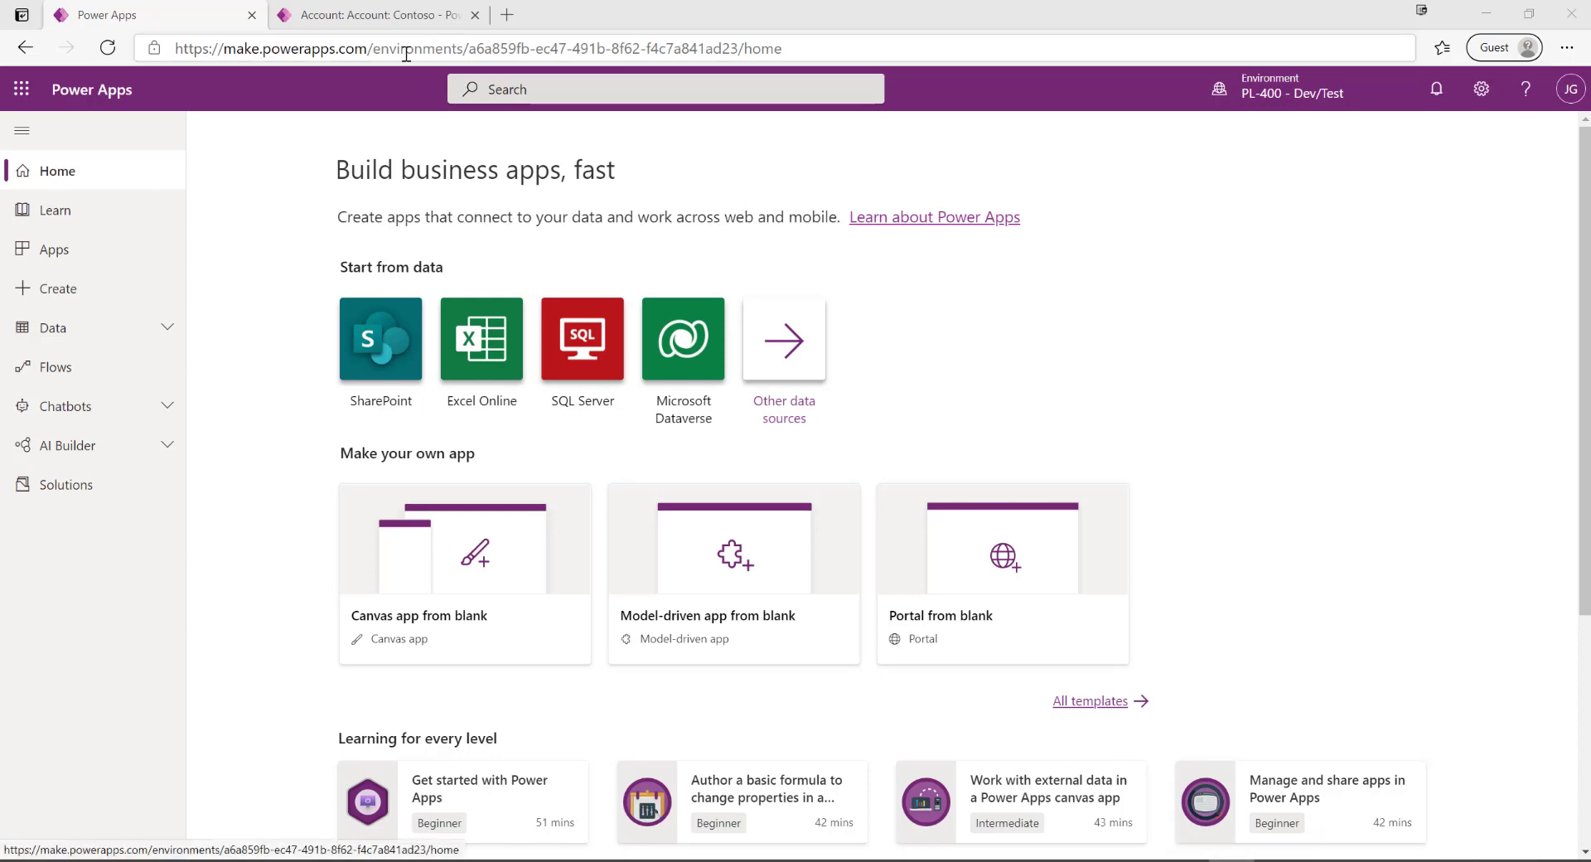
- Show the Companies account list in the My Accounts view
click(361, 17)
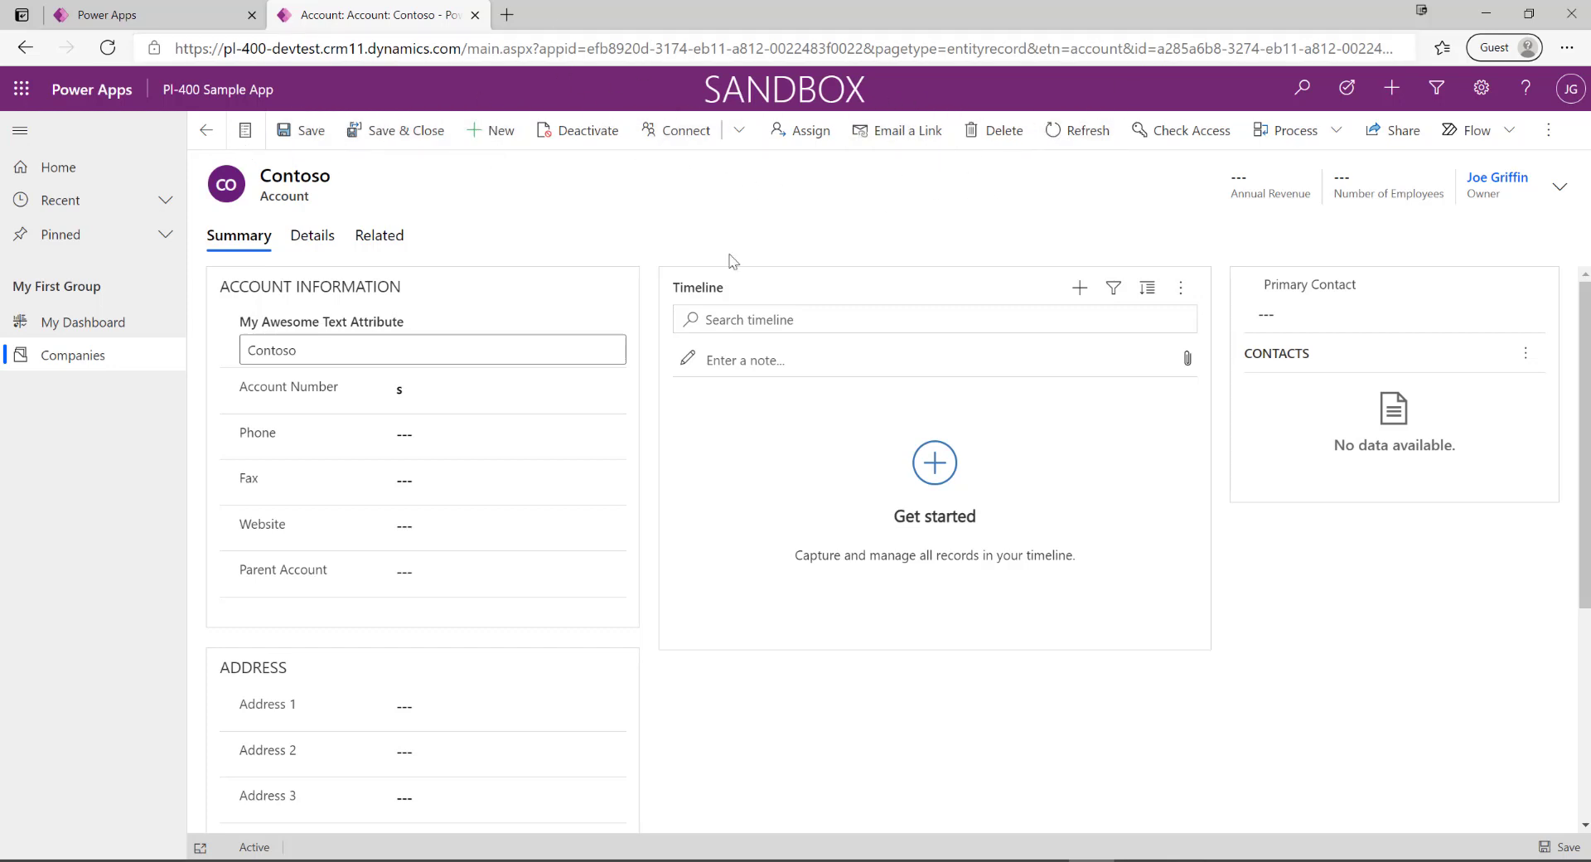
click(103, 372)
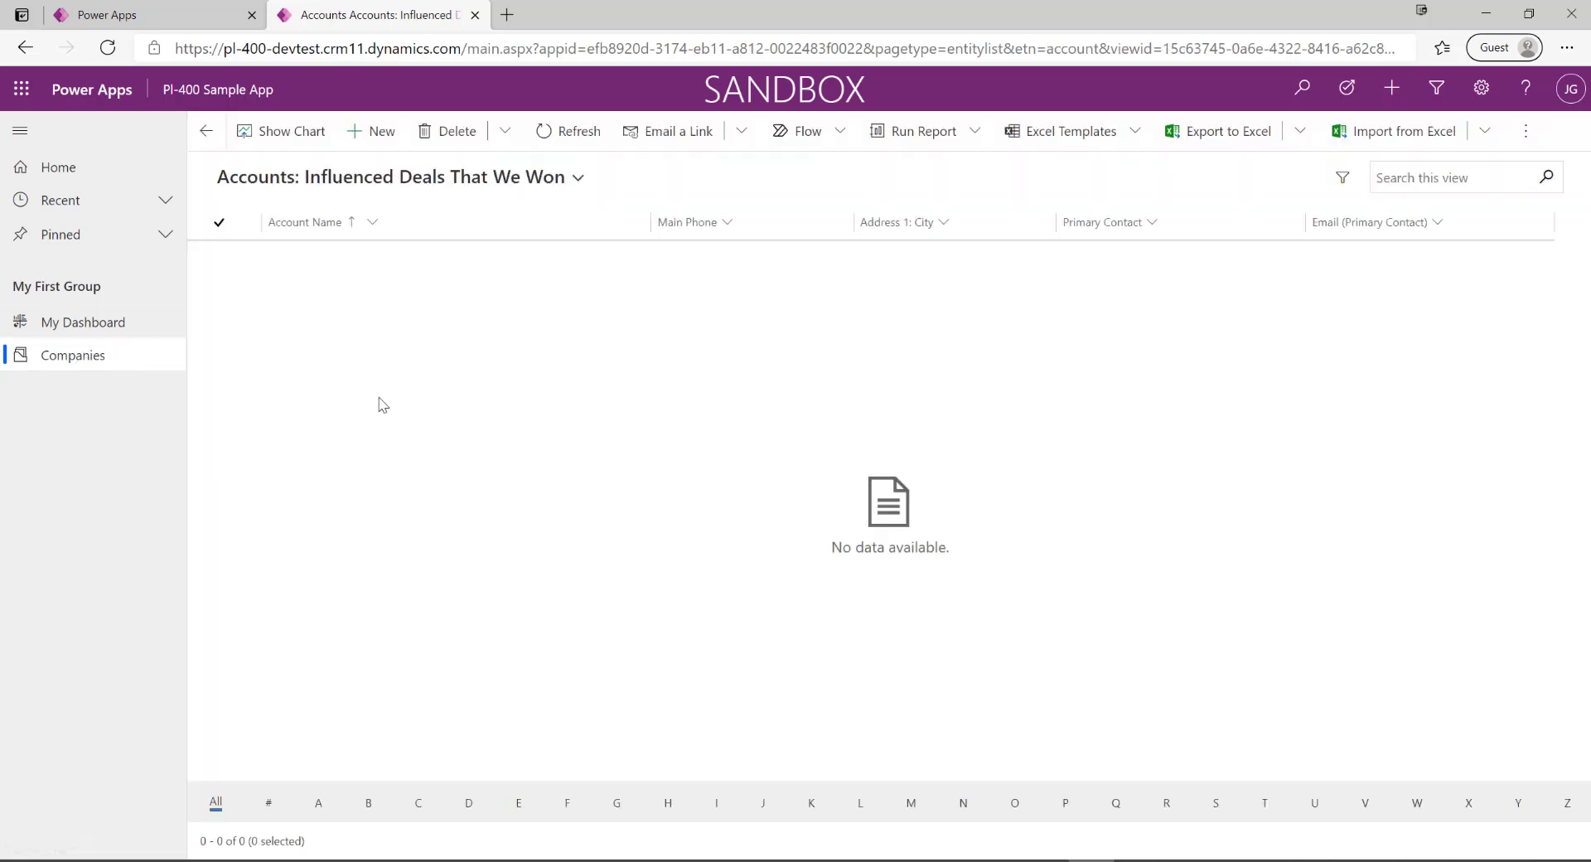
click(358, 184)
click(247, 271)
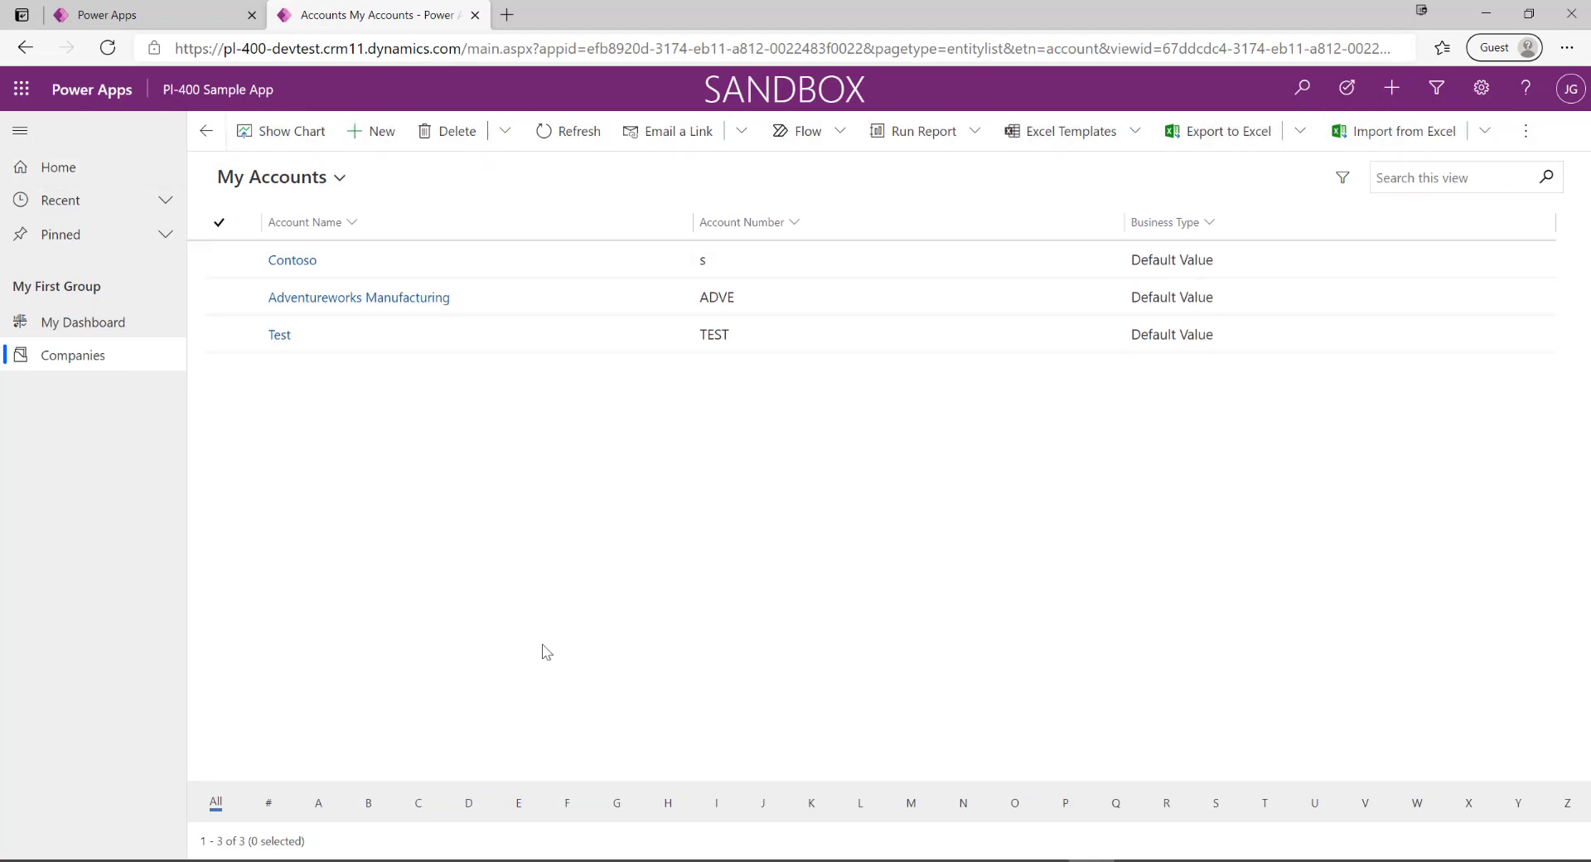
- Tick and untick Adventureworks Manufacturing and Test, then open the Adventureworks Manufacturing record
click(217, 295)
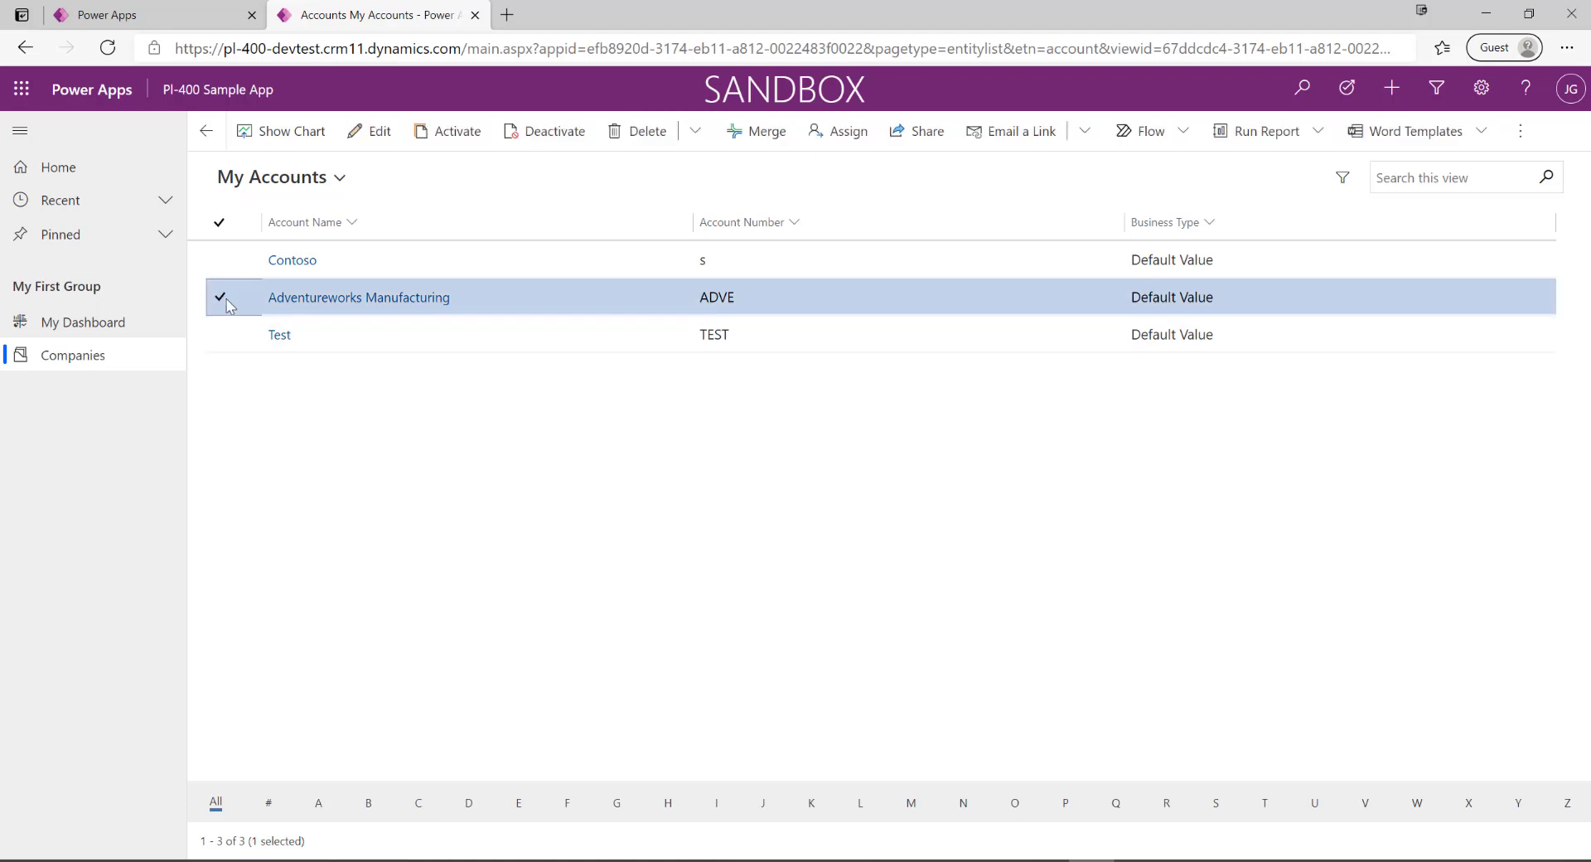
click(220, 335)
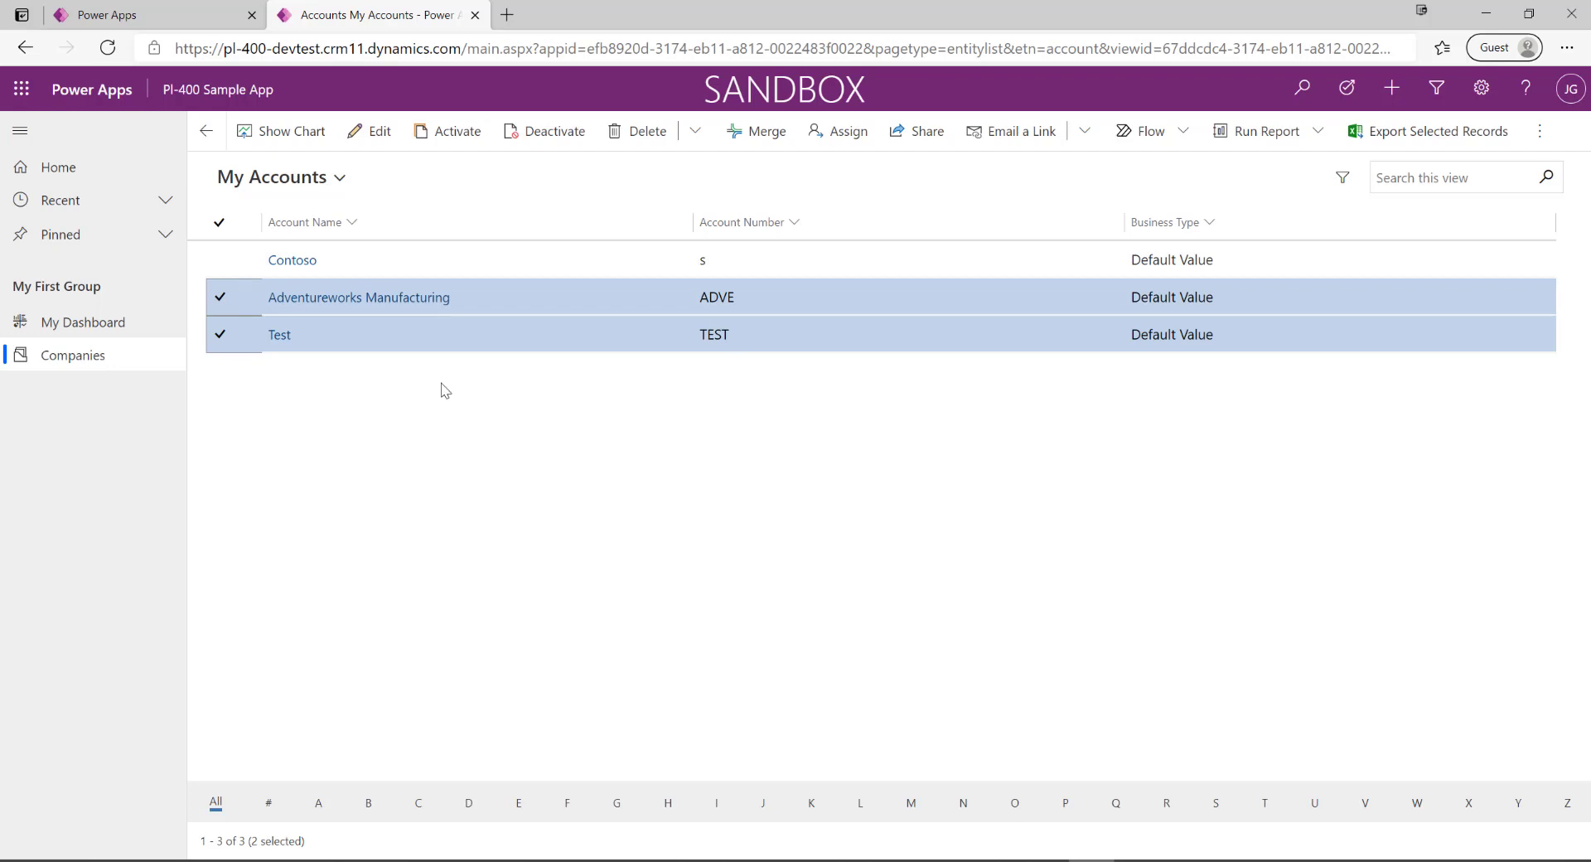
click(220, 296)
click(220, 334)
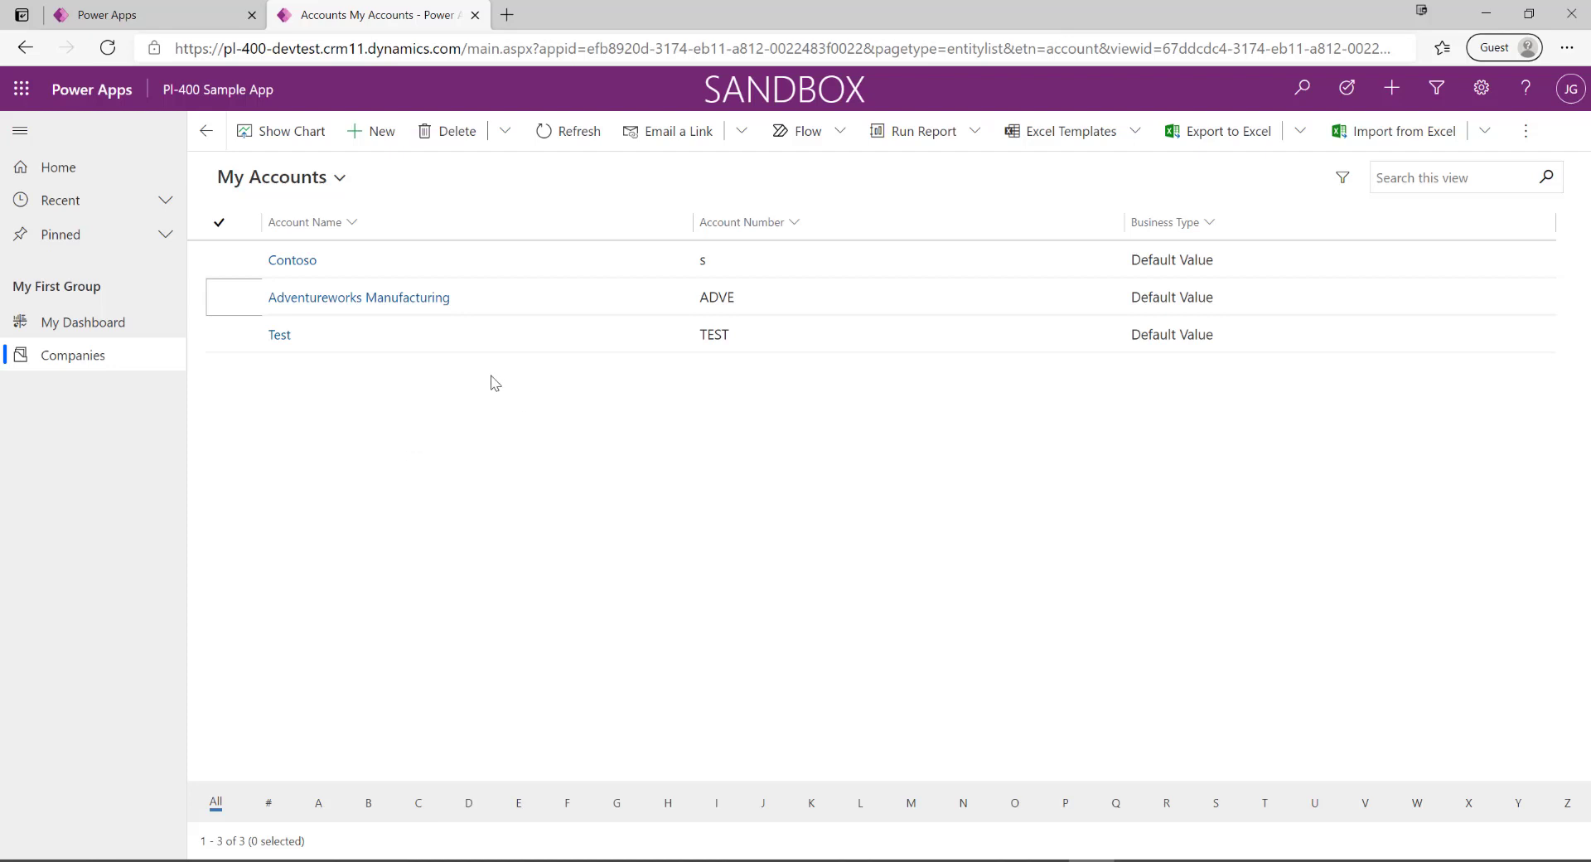
double_click(558, 311)
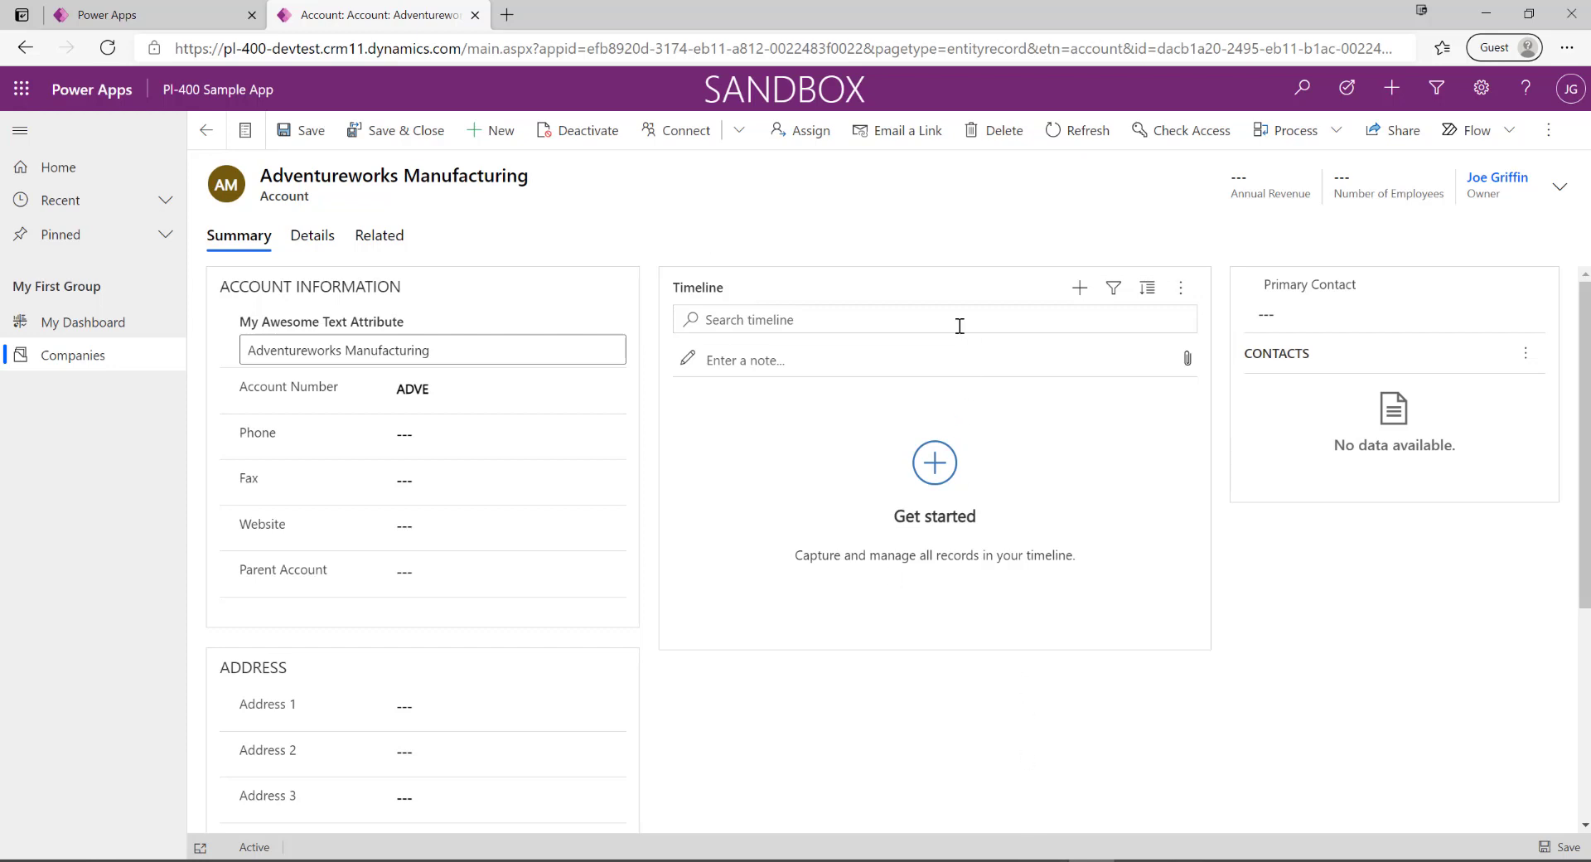
- Review the RibbonSample alert function in pl400sample.js in VS Code, then return to Power Apps home
key(alt+Tab)
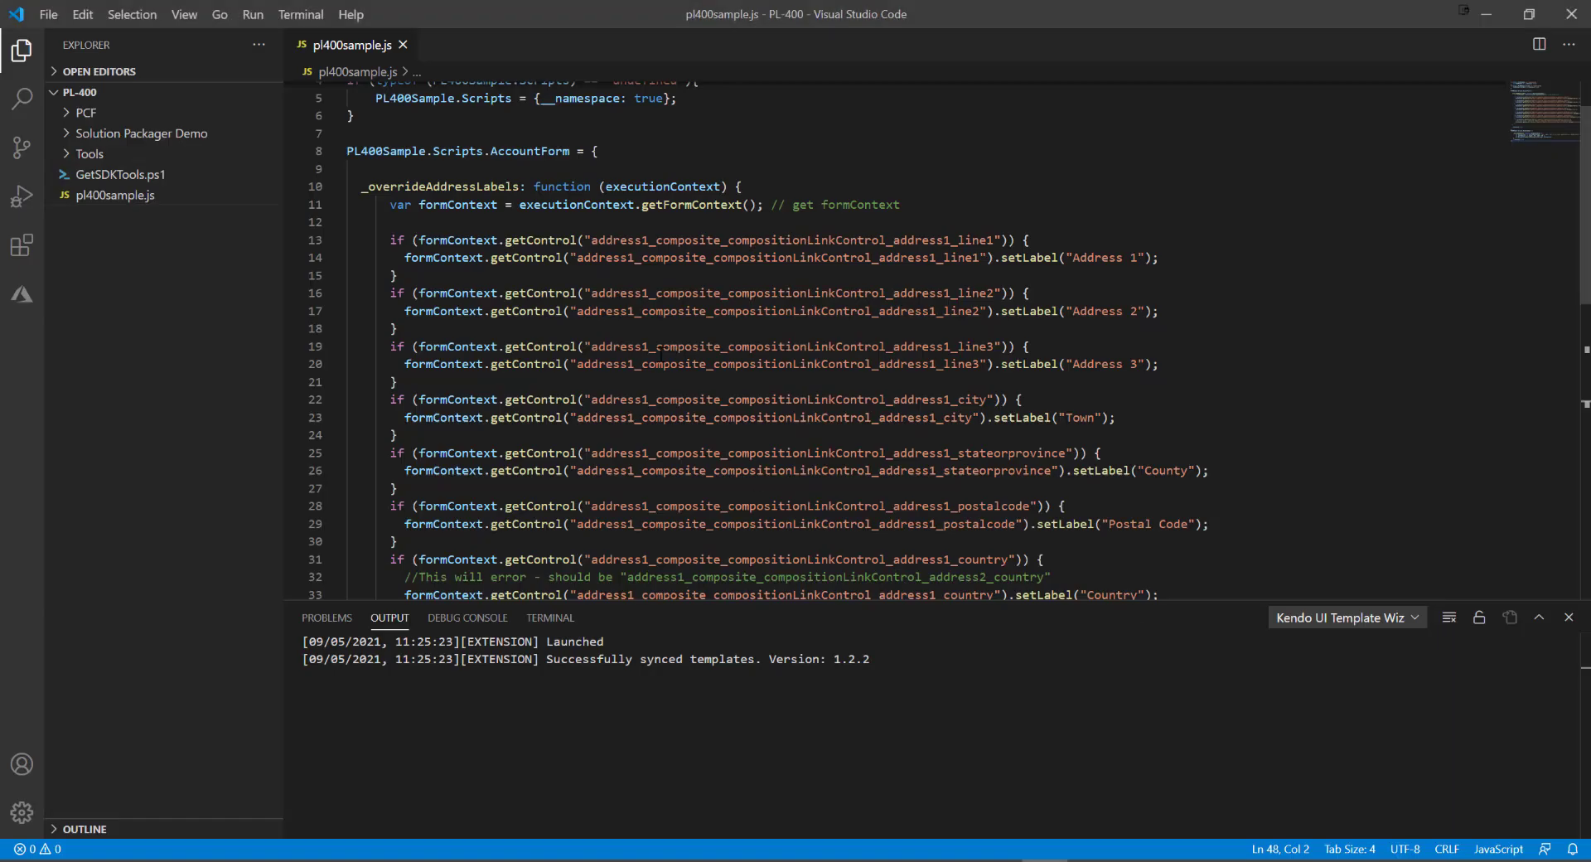
scroll(832, 554, up, 2)
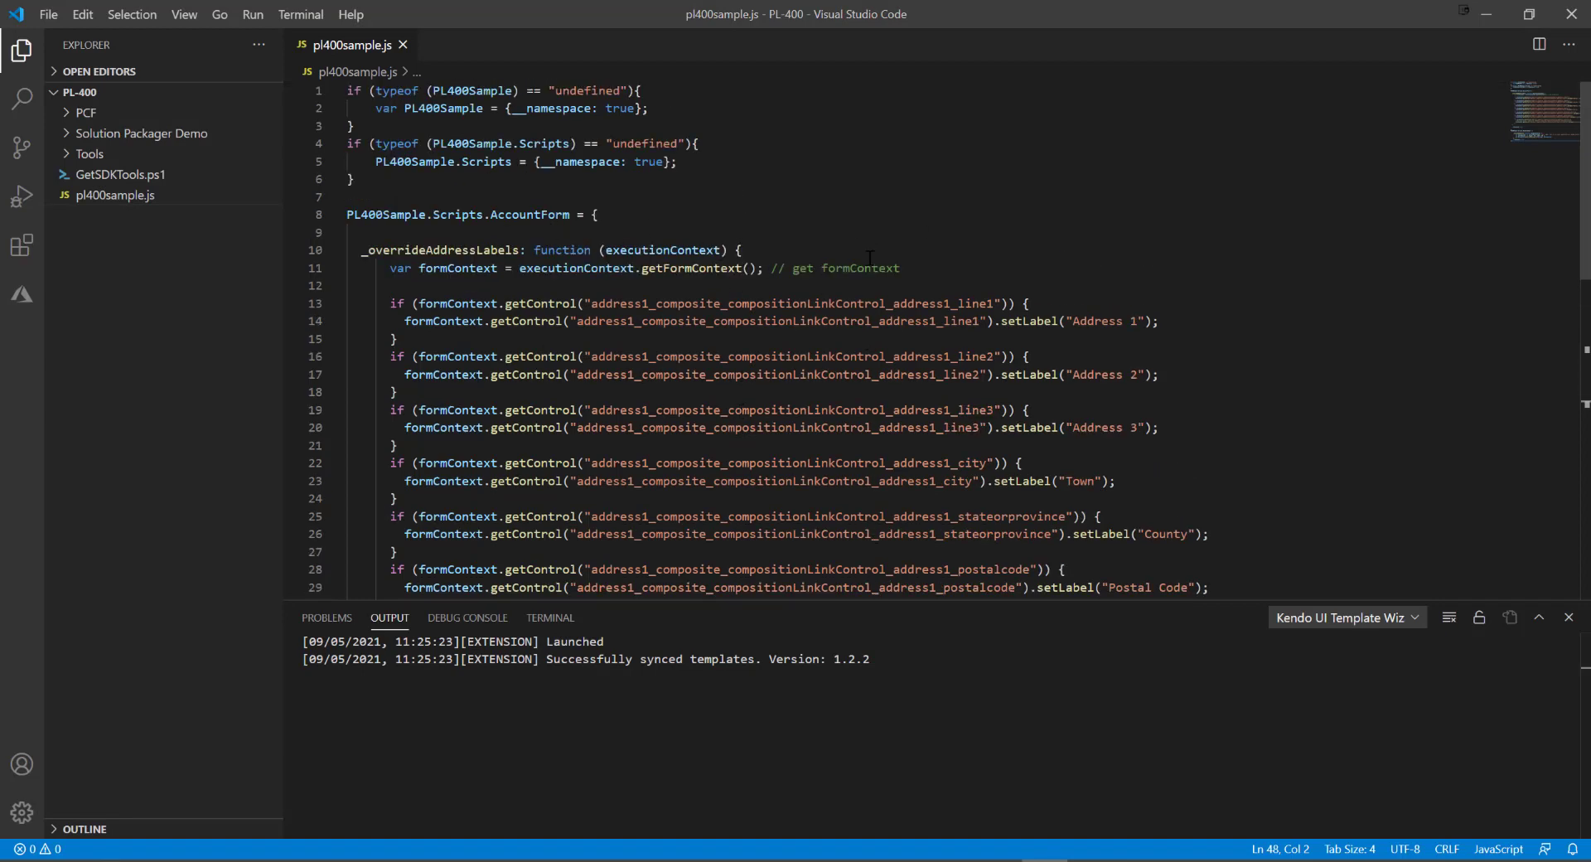
scroll(730, 265, down, 3)
scroll(713, 282, up, 3)
scroll(680, 298, down, 2)
scroll(639, 323, up, 2)
scroll(572, 395, down, 10)
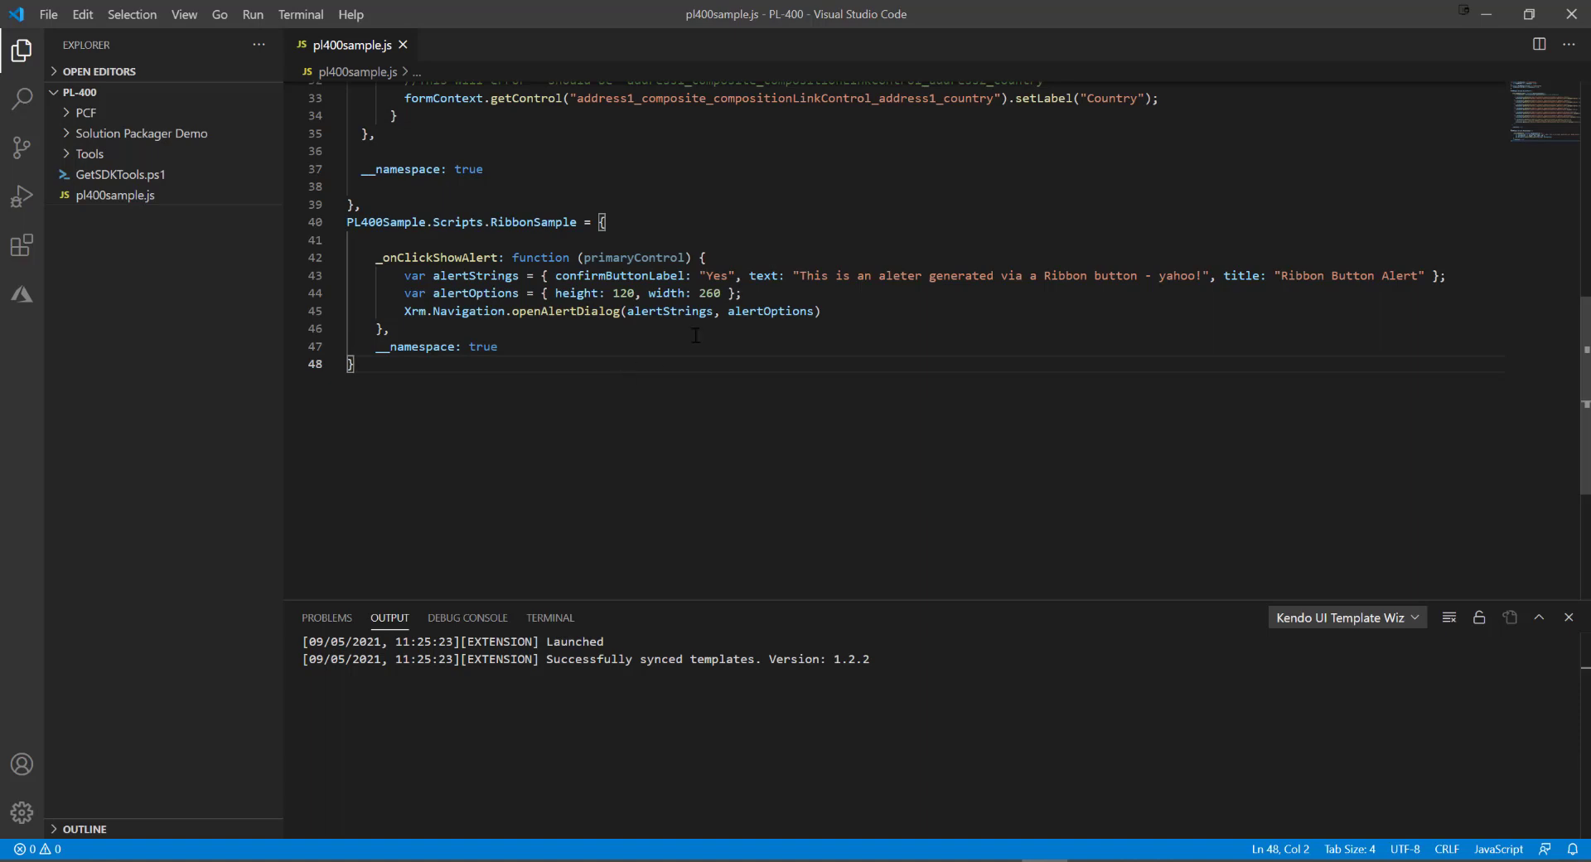
scroll(610, 355, up, 3)
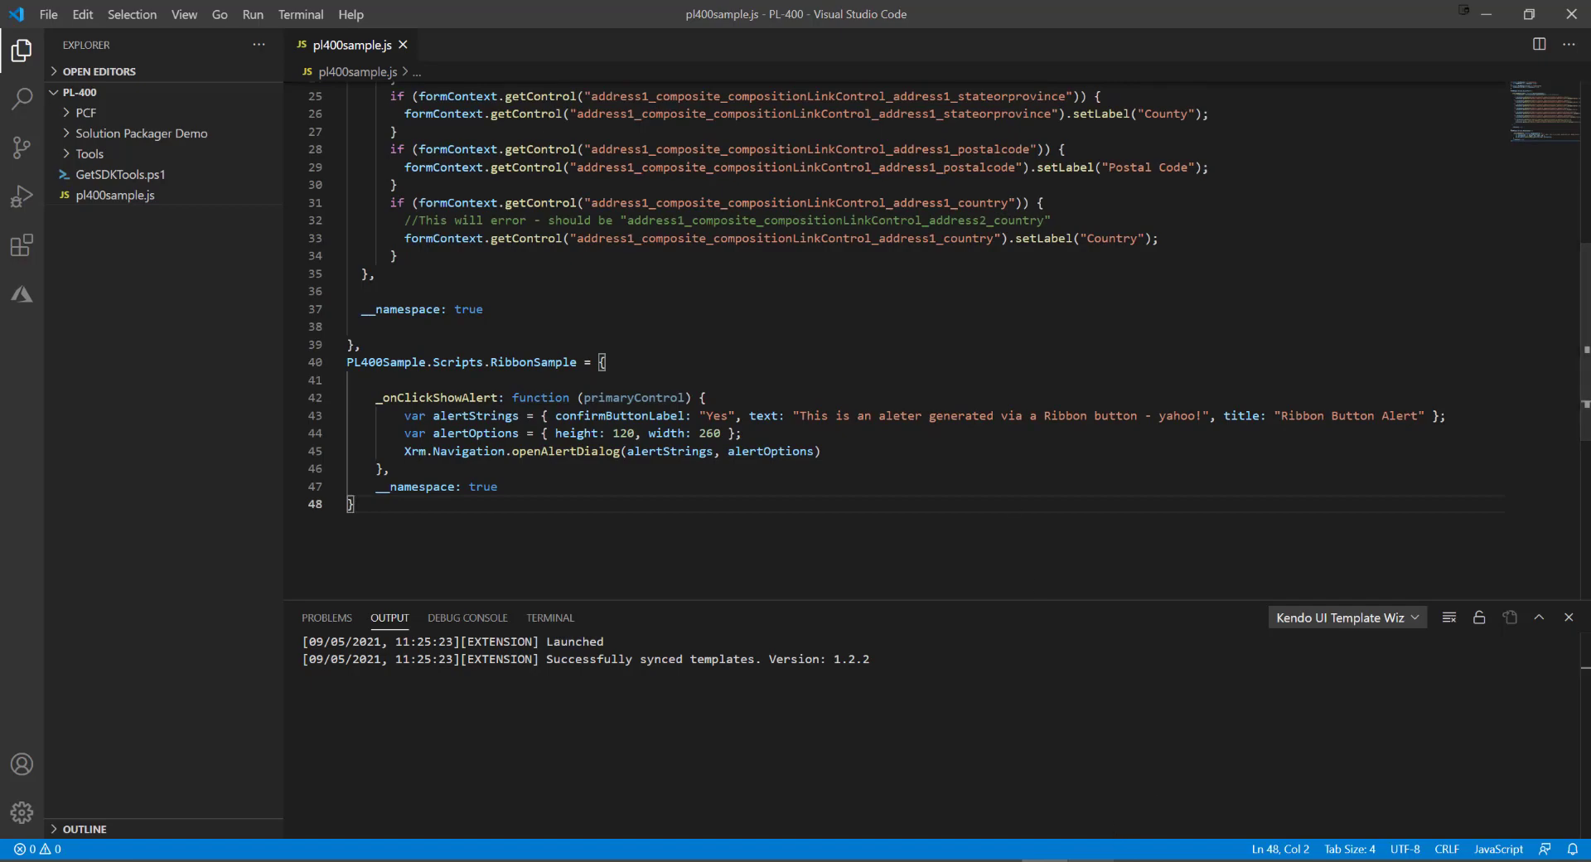
key(alt+Tab)
click(123, 21)
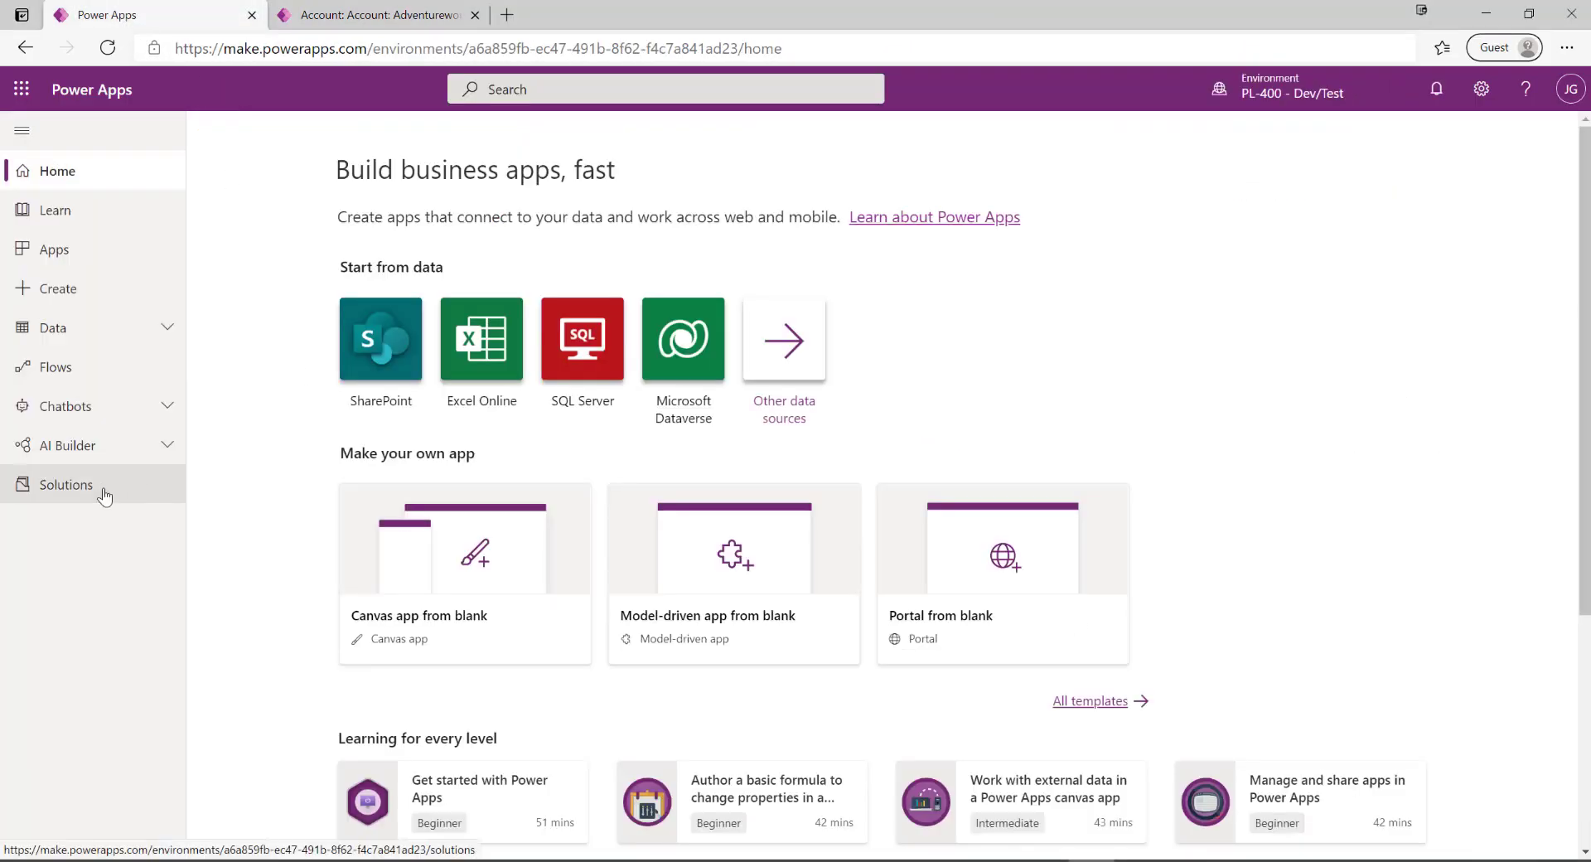
- Open the text editor of the PL-400 Sample Library web resource in PL-400 Demo Solution
click(51, 485)
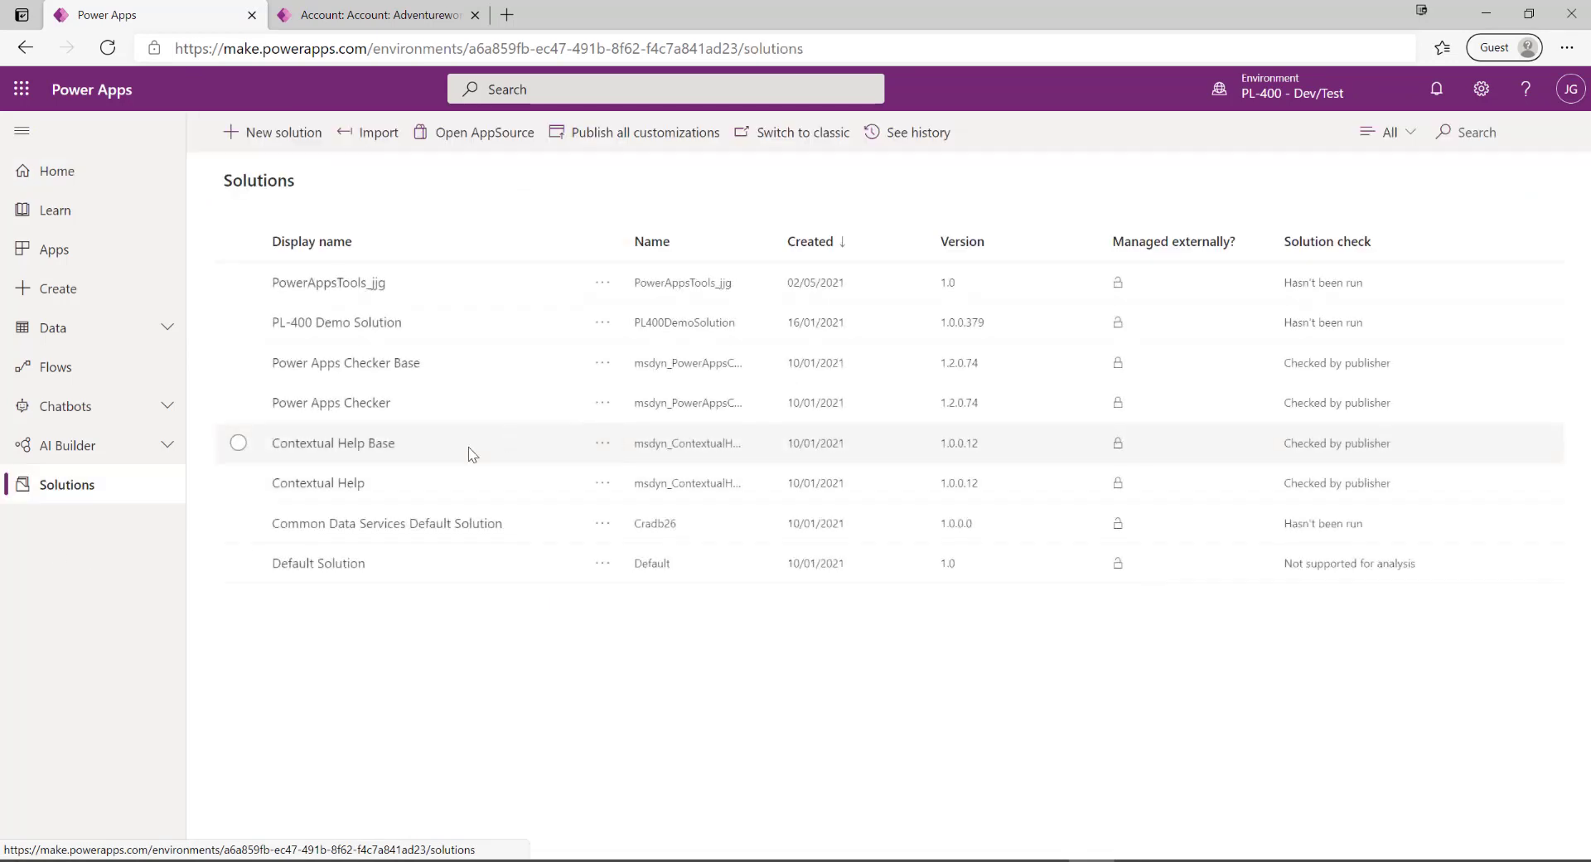
click(319, 323)
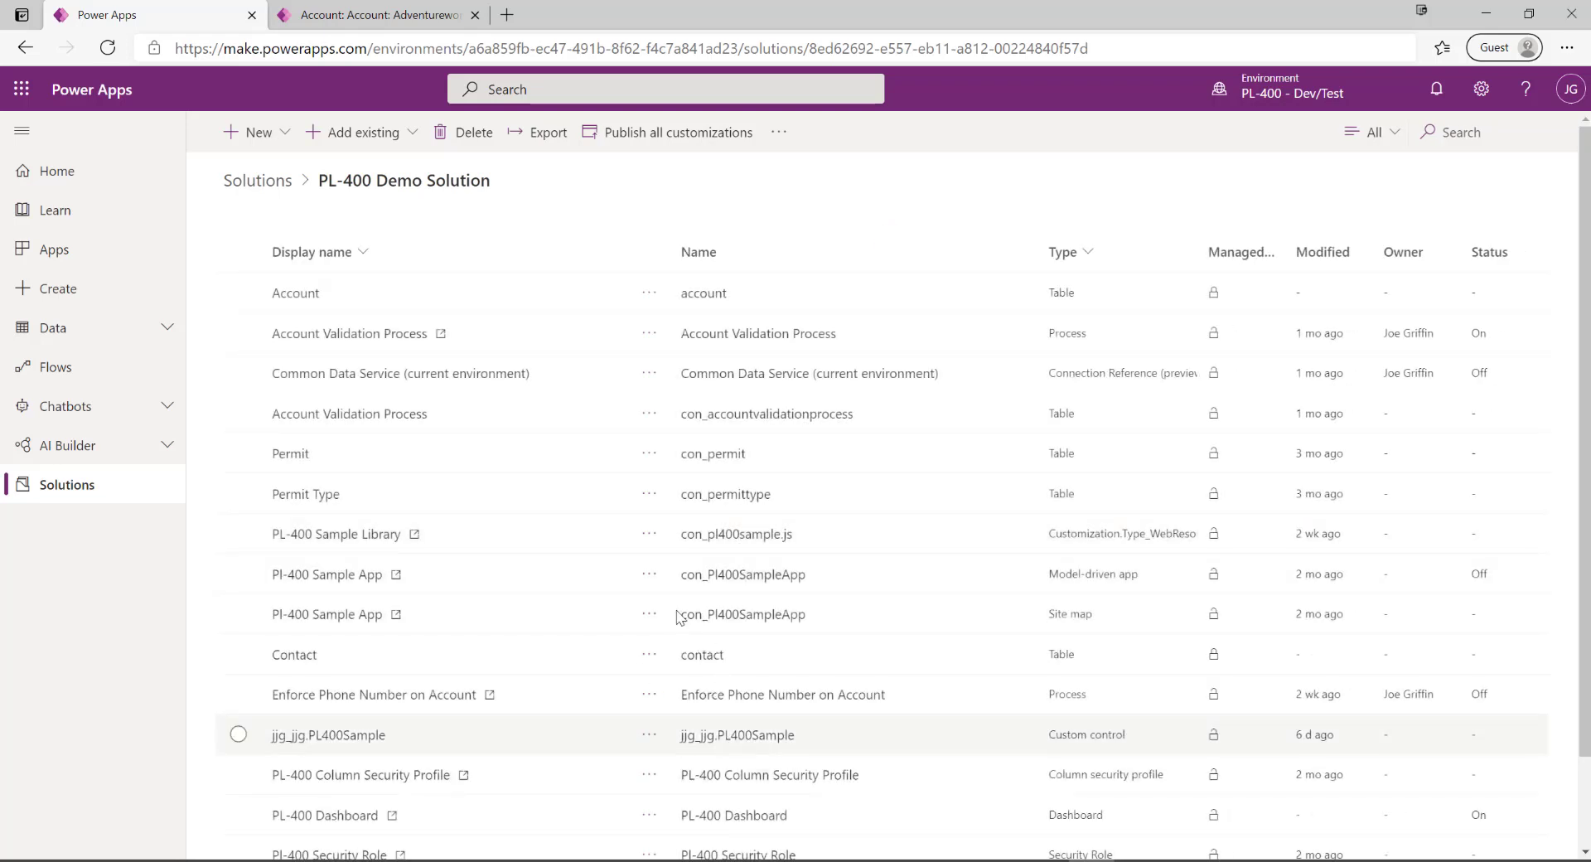
click(334, 537)
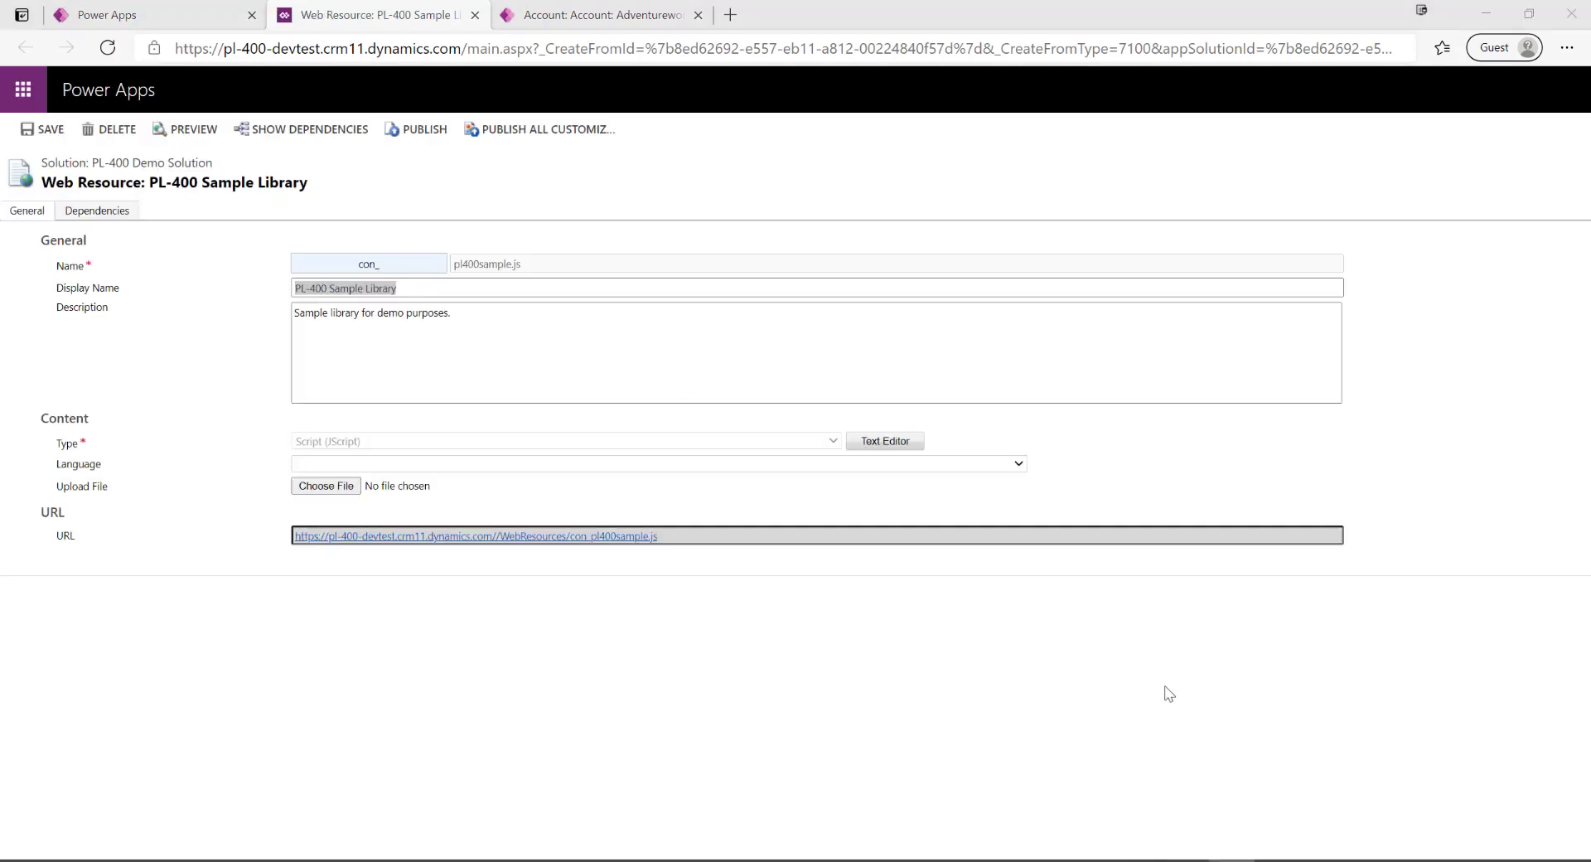
click(898, 451)
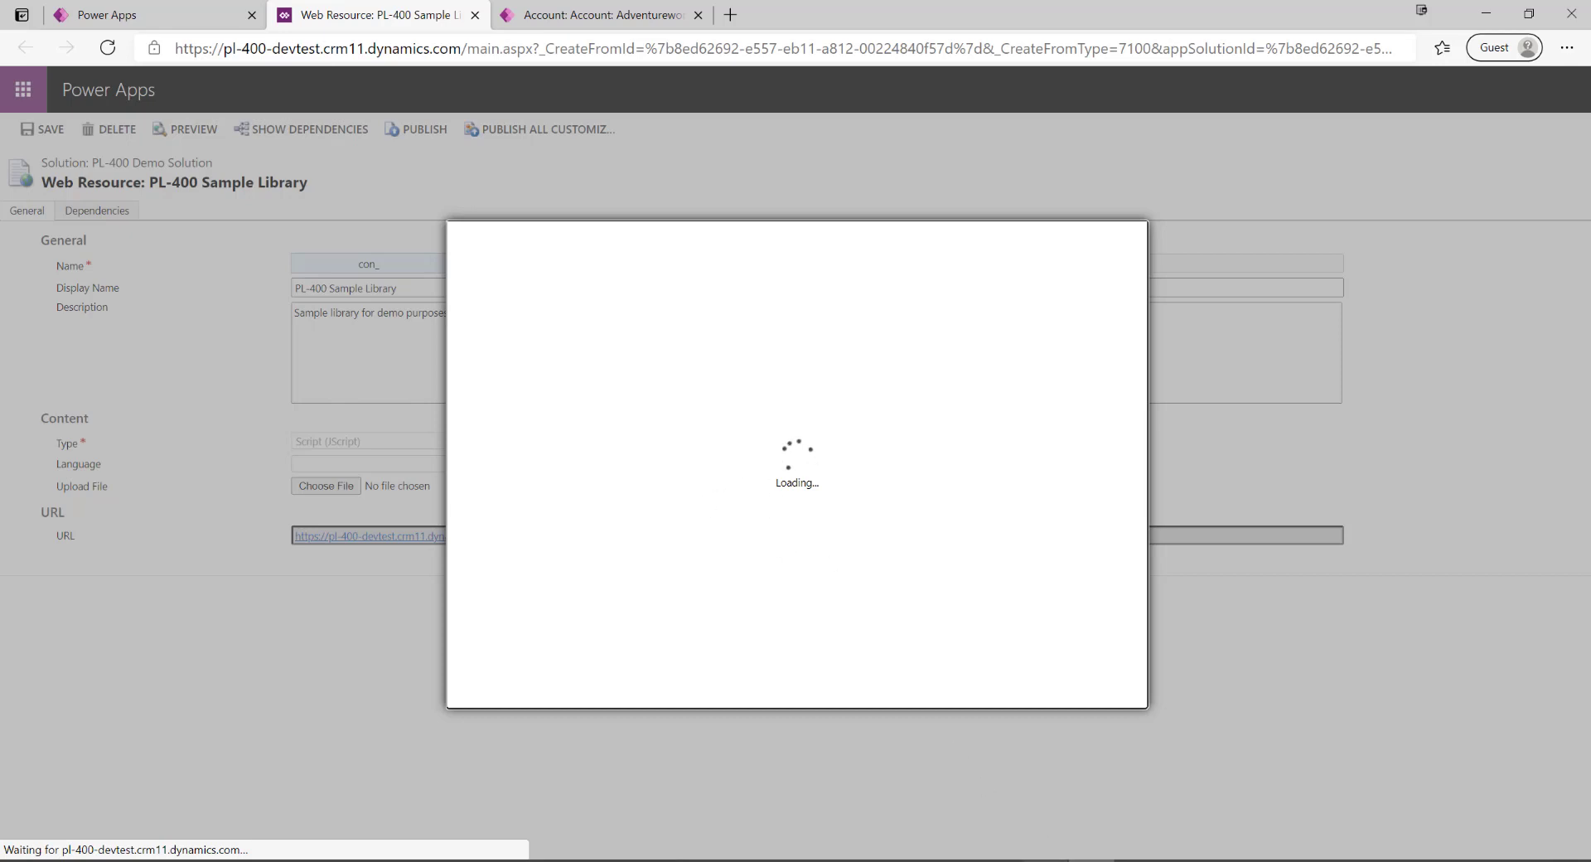
- Replace the web resource code with the pl400sample.js contents, then save and publish it
key(alt+Tab)
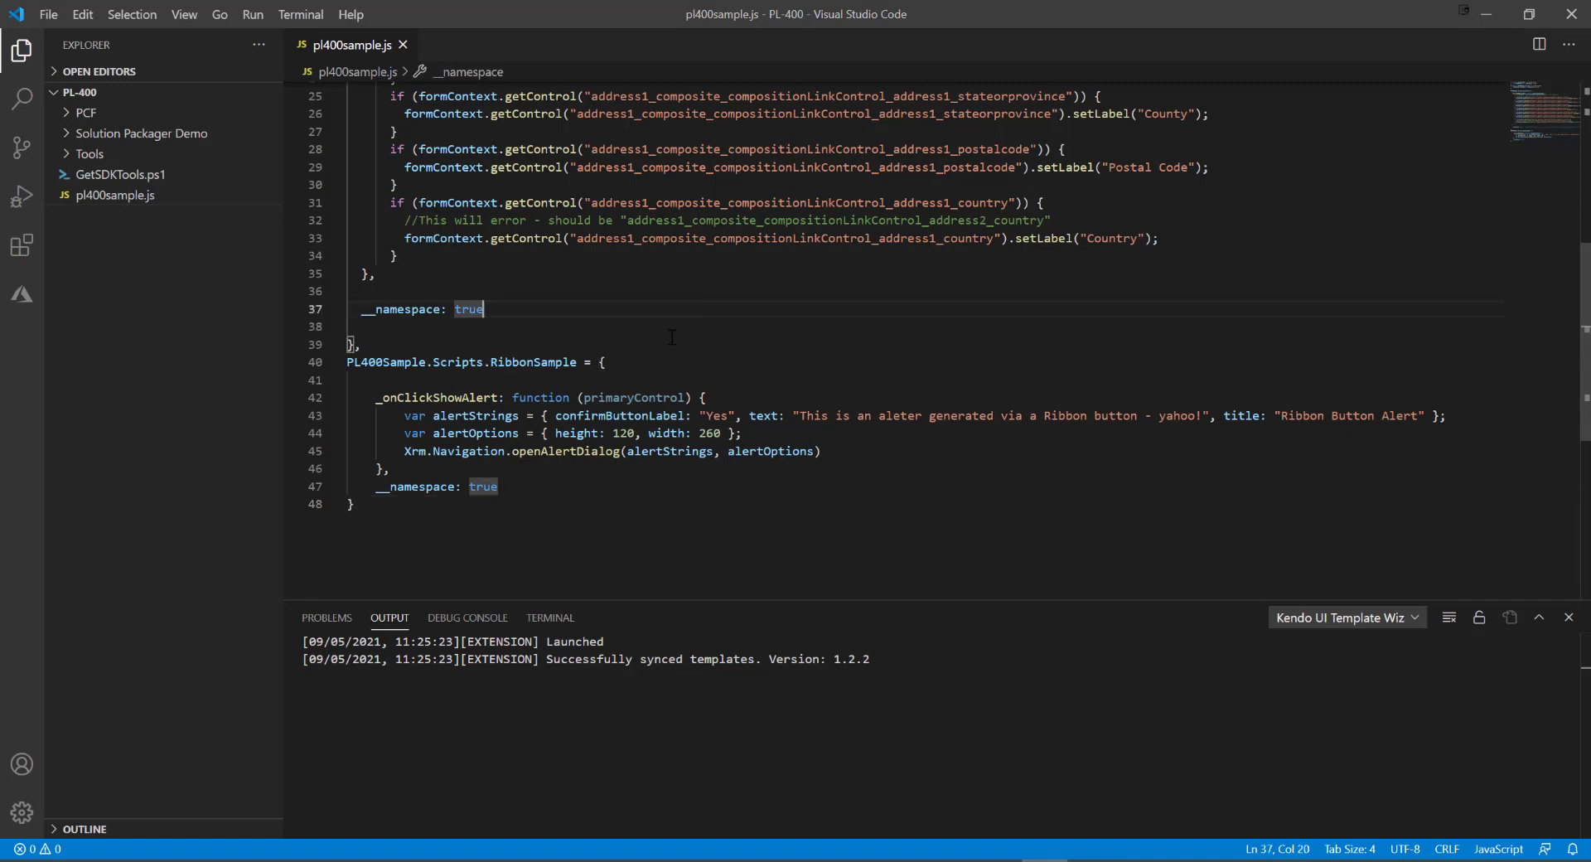
key(ctrl+a)
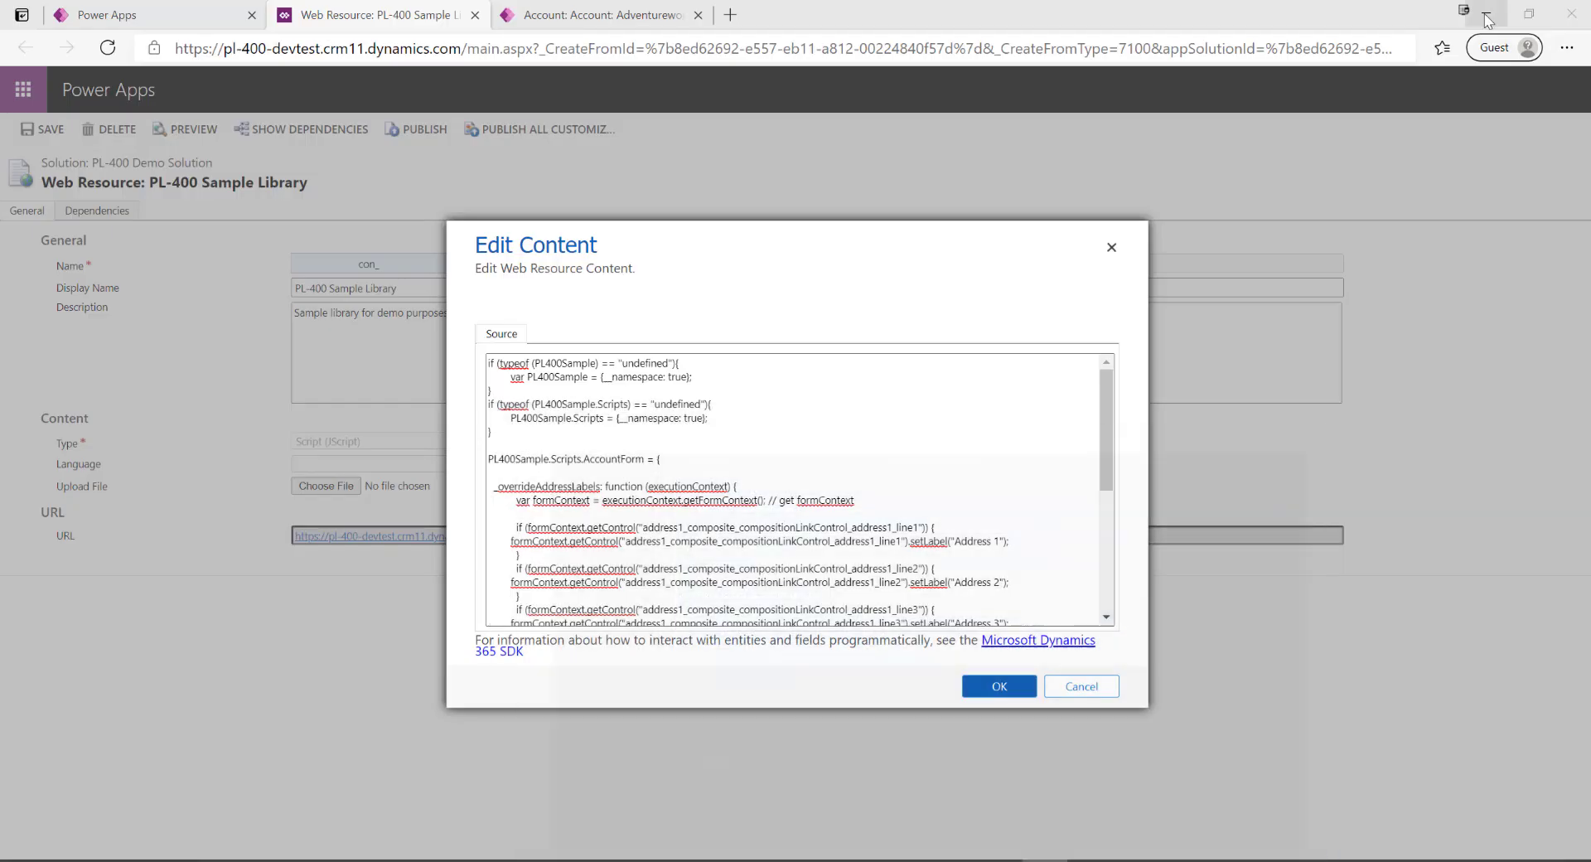
key(alt+Tab)
click(748, 522)
key(ctrl+a)
key(ctrl+v)
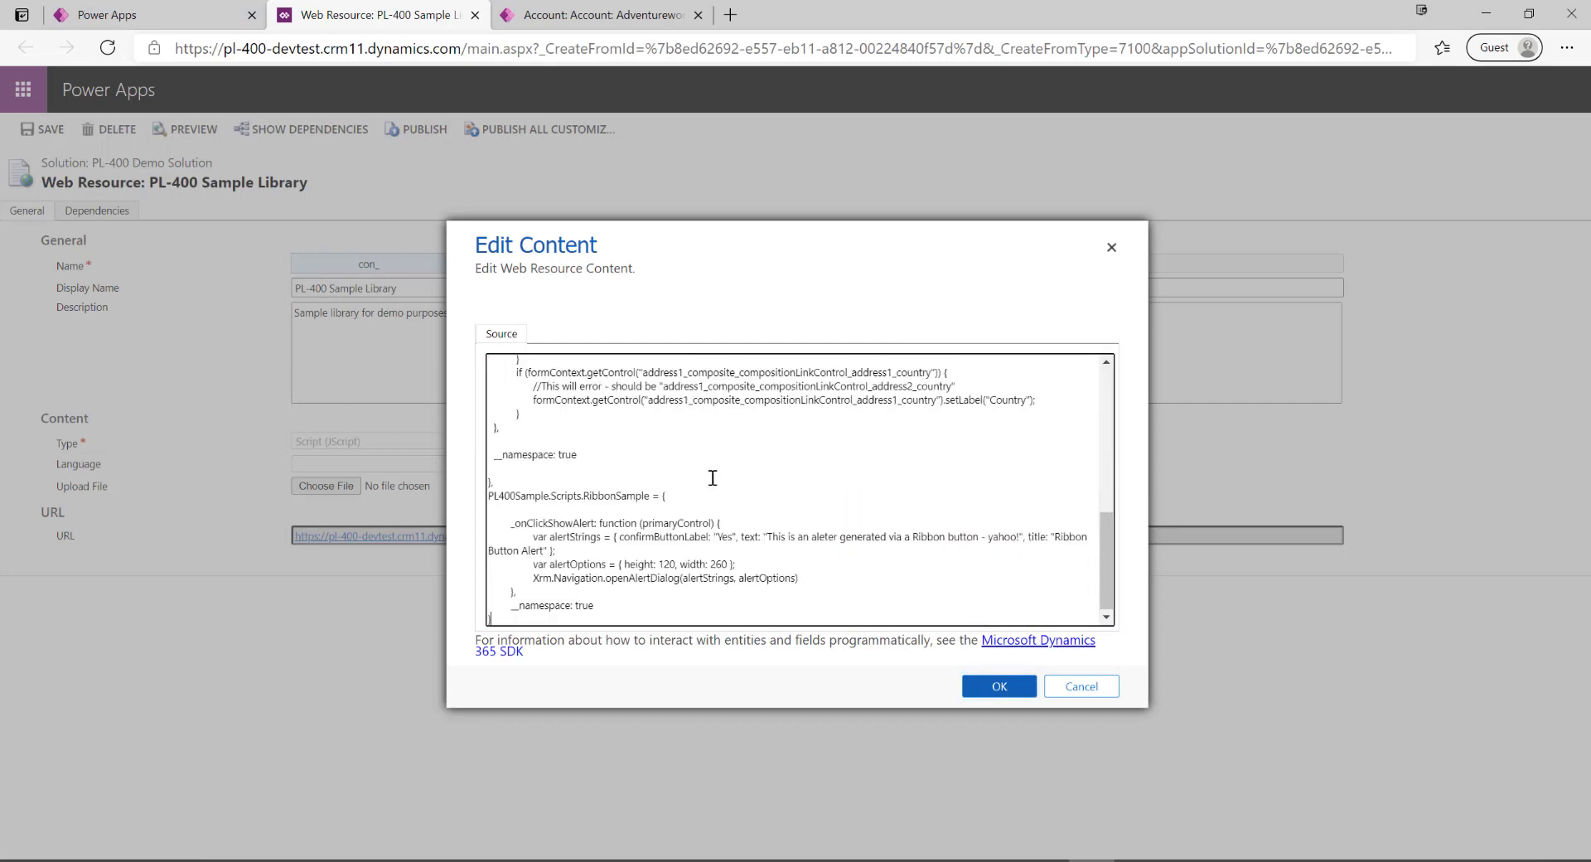
click(1002, 688)
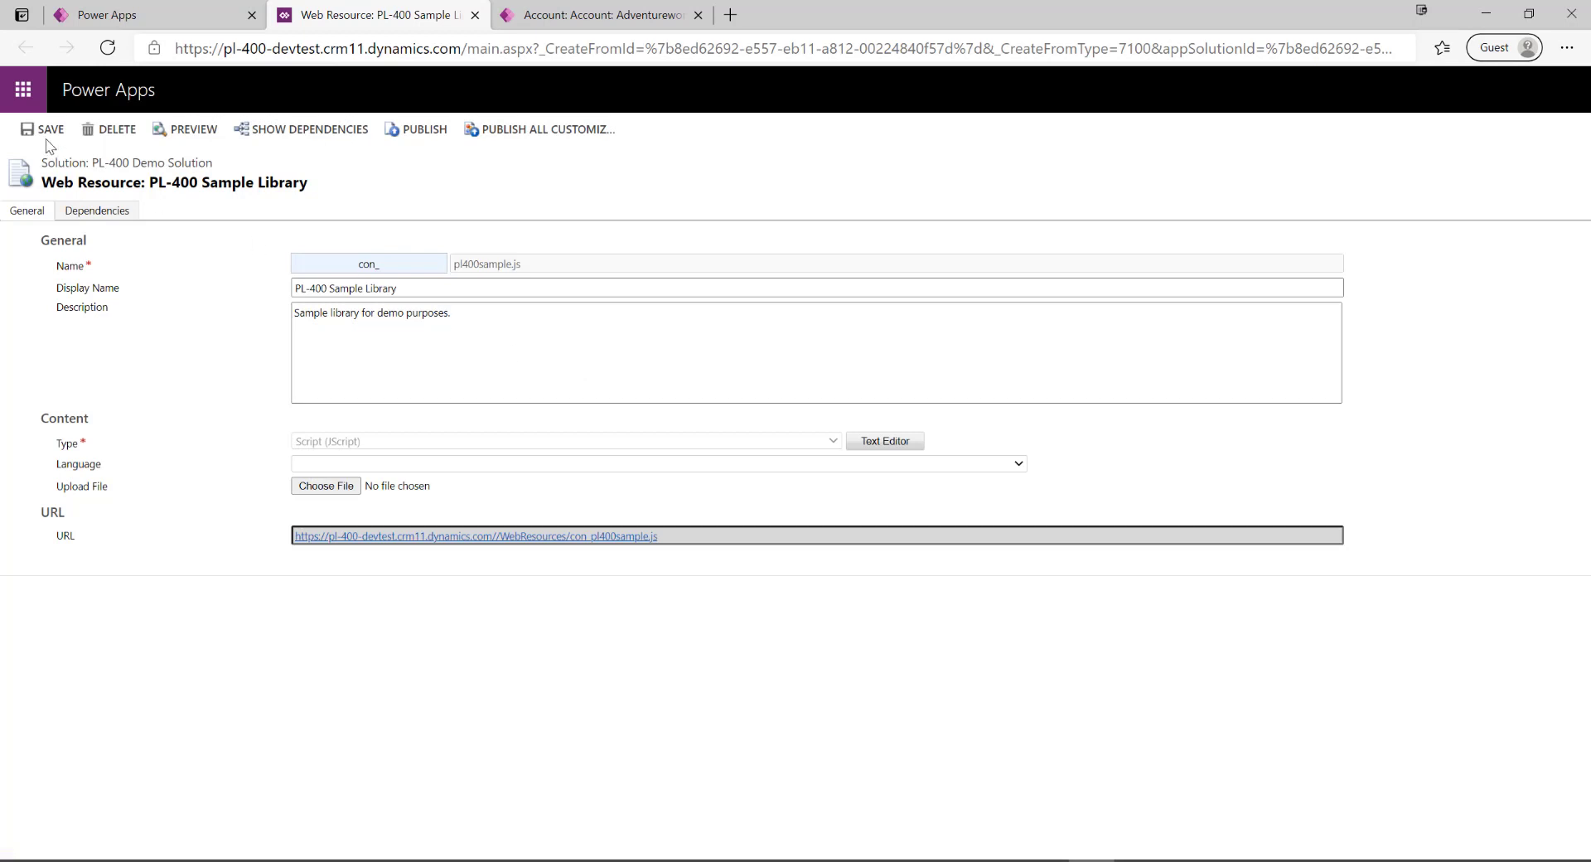
click(43, 132)
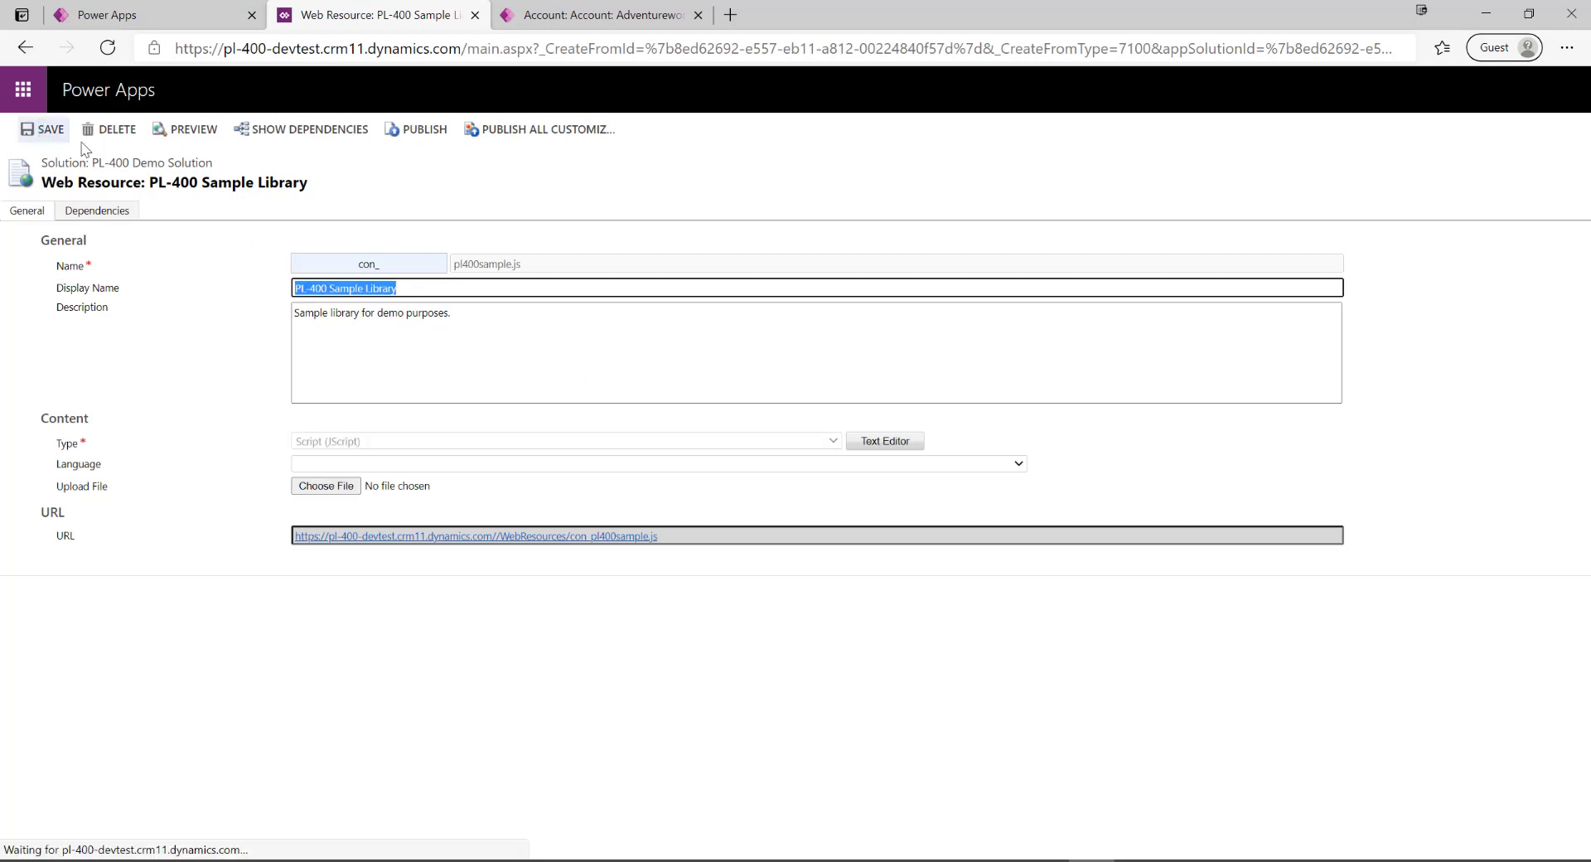
click(414, 129)
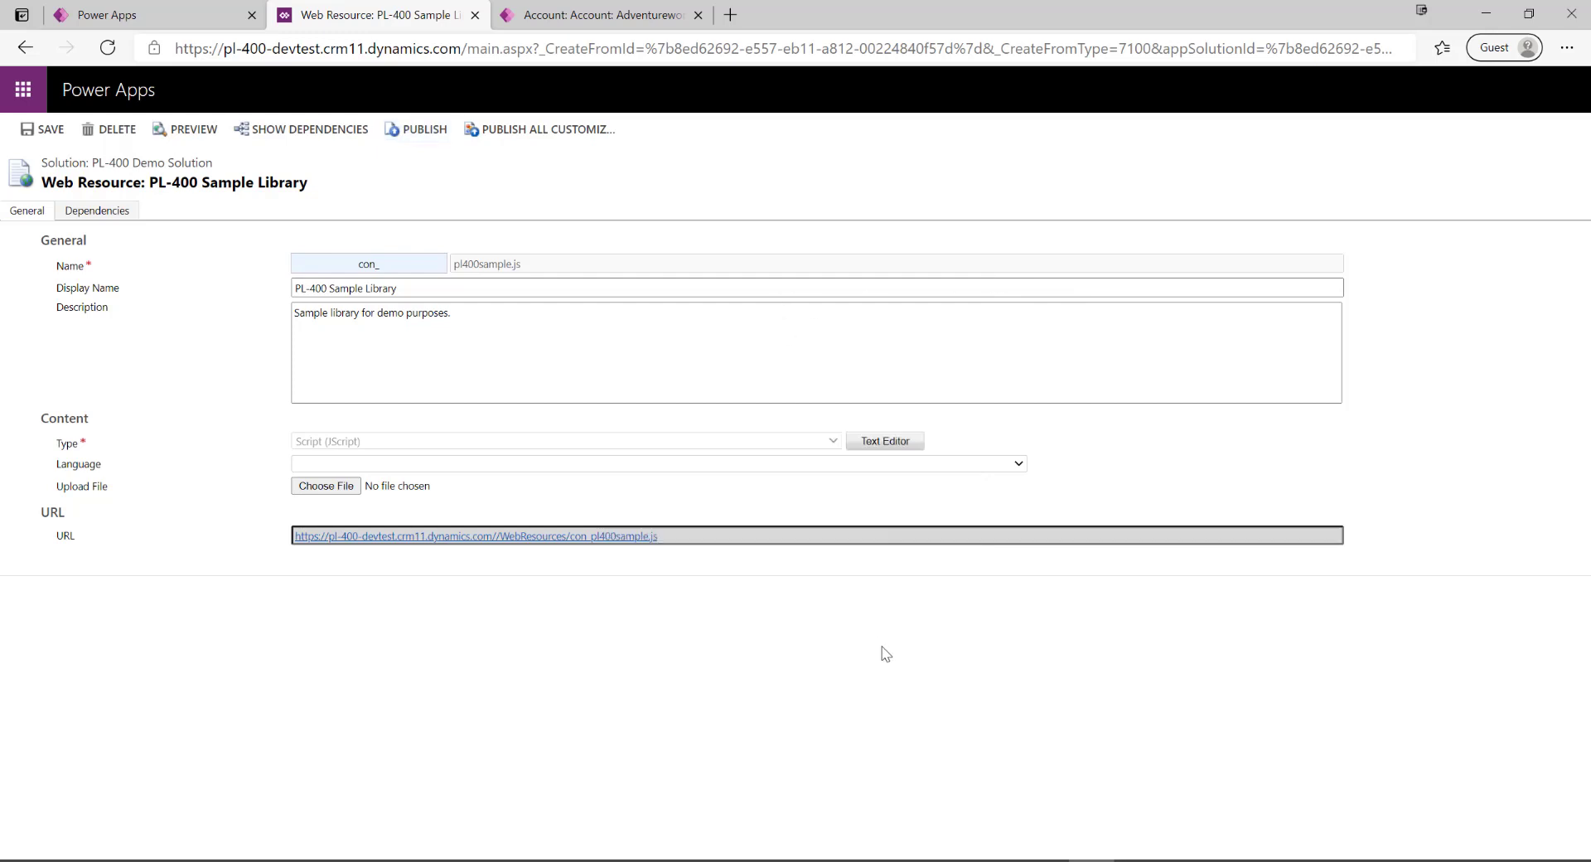
- Finish editing in PL-400 Demo Solution and switch over to XrmToolBox
click(146, 20)
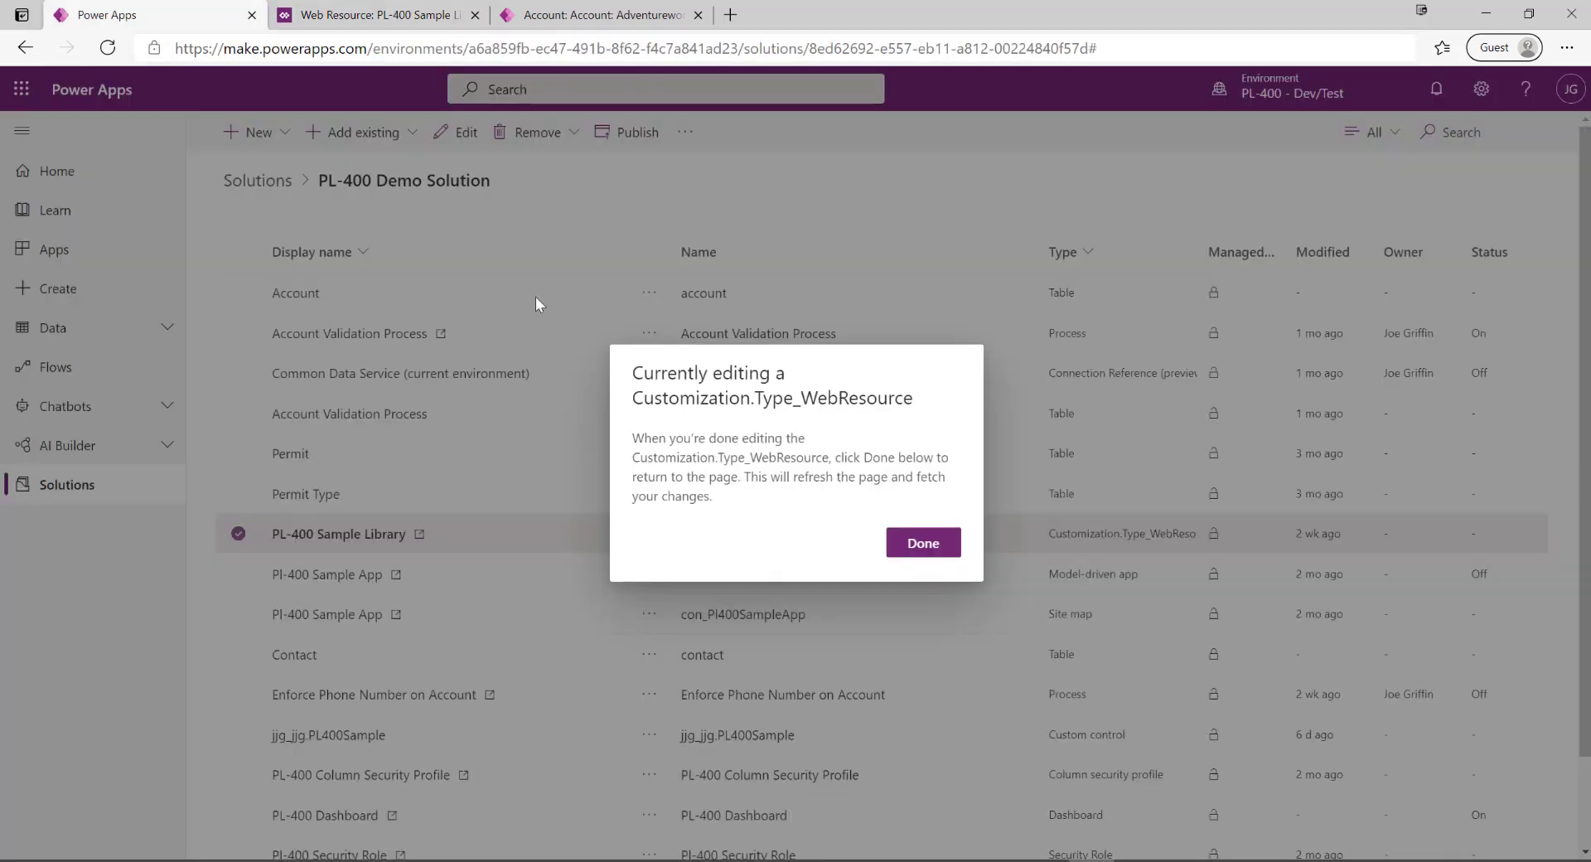
click(920, 544)
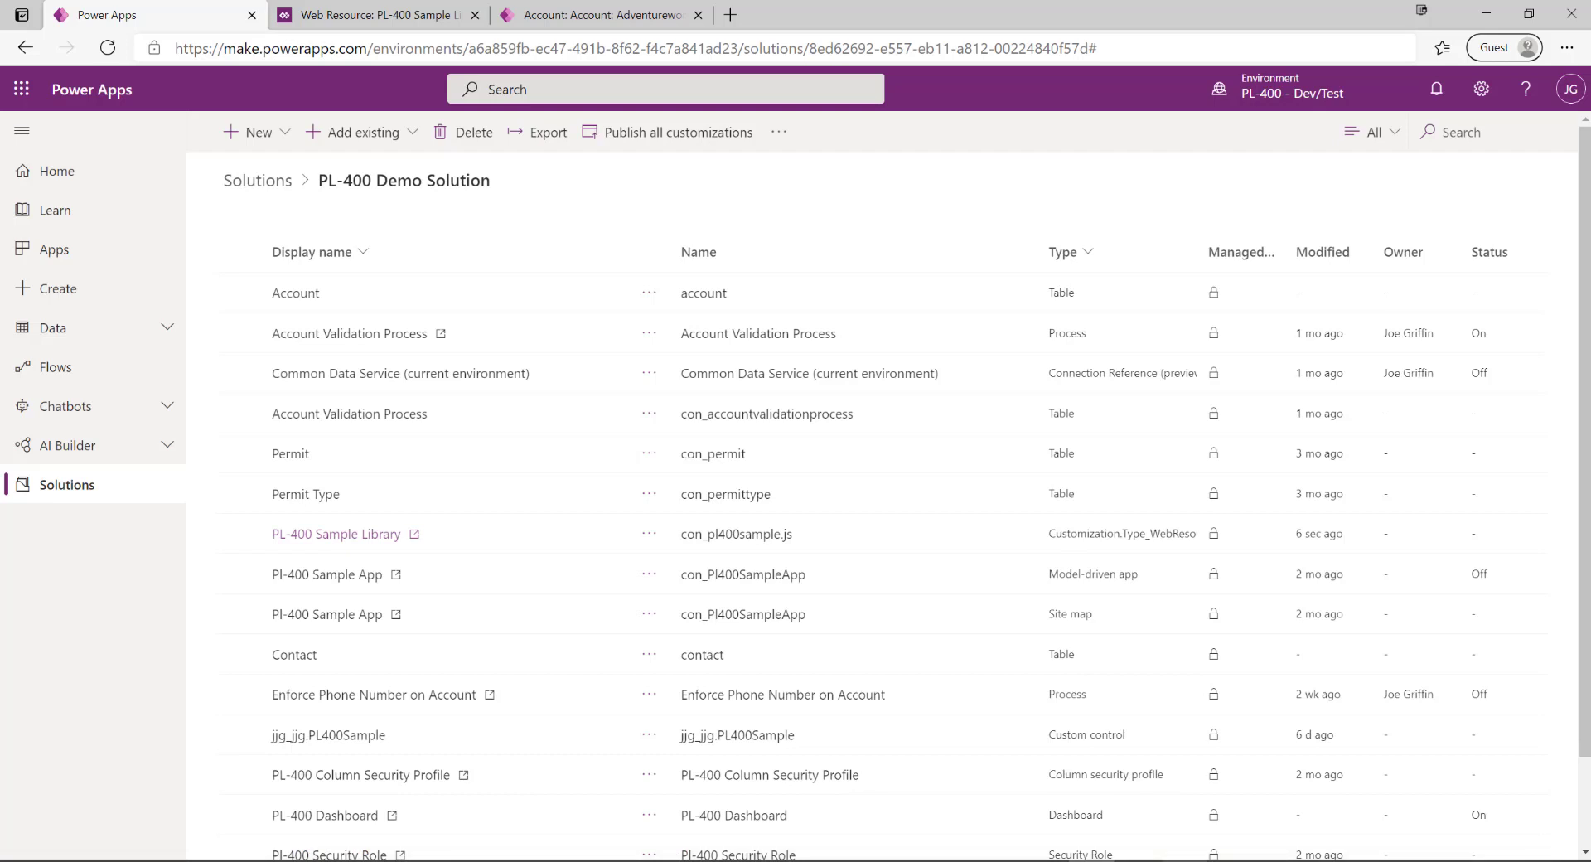
click(1240, 841)
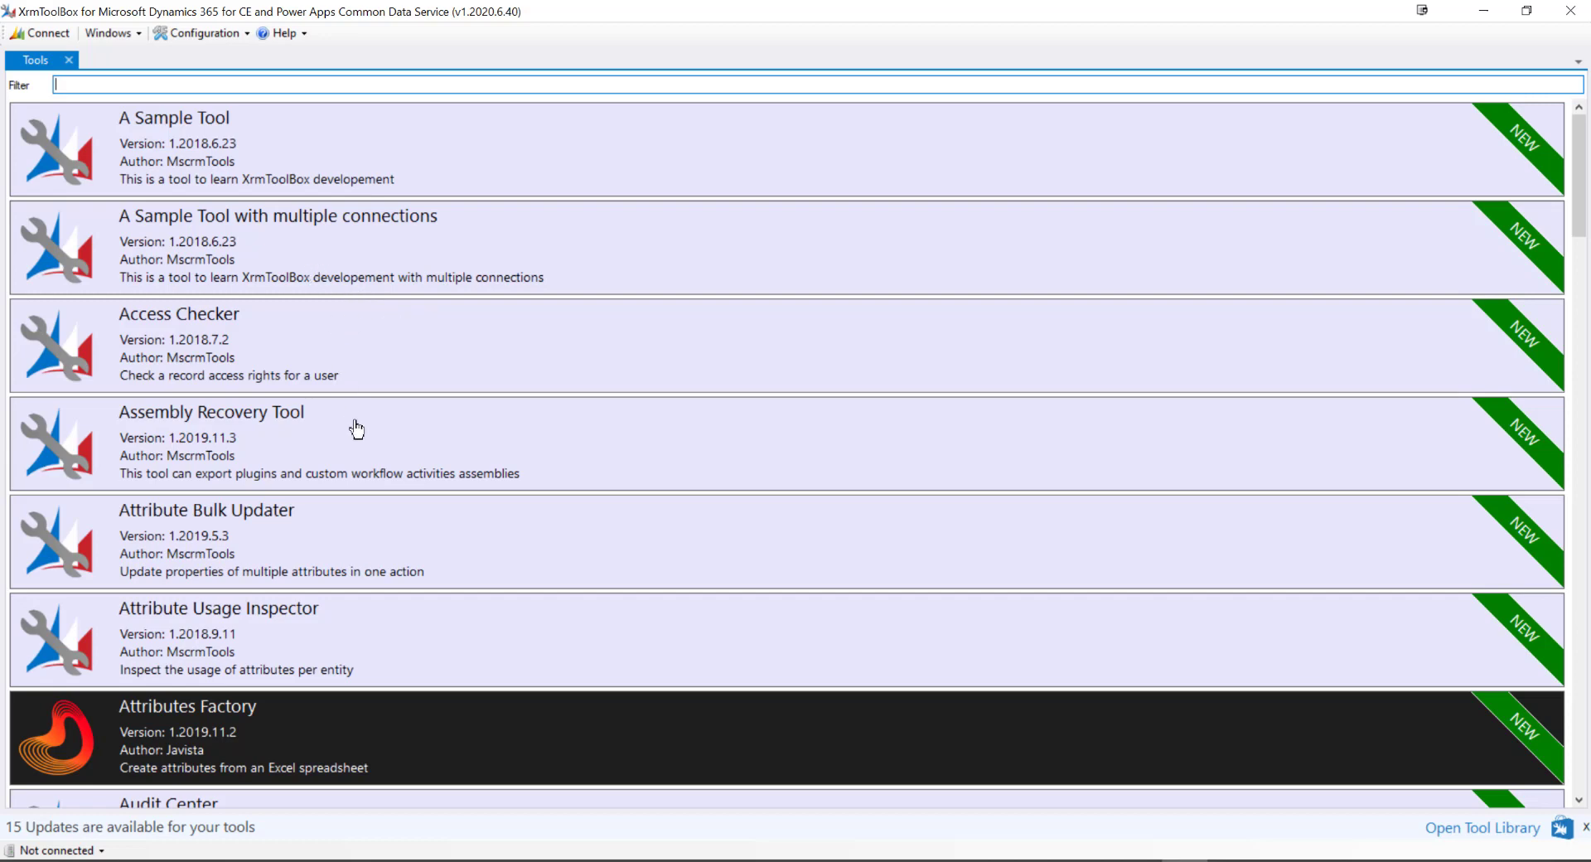
scroll(472, 557, down, 7)
scroll(389, 609, up, 2)
scroll(384, 589, down, 3)
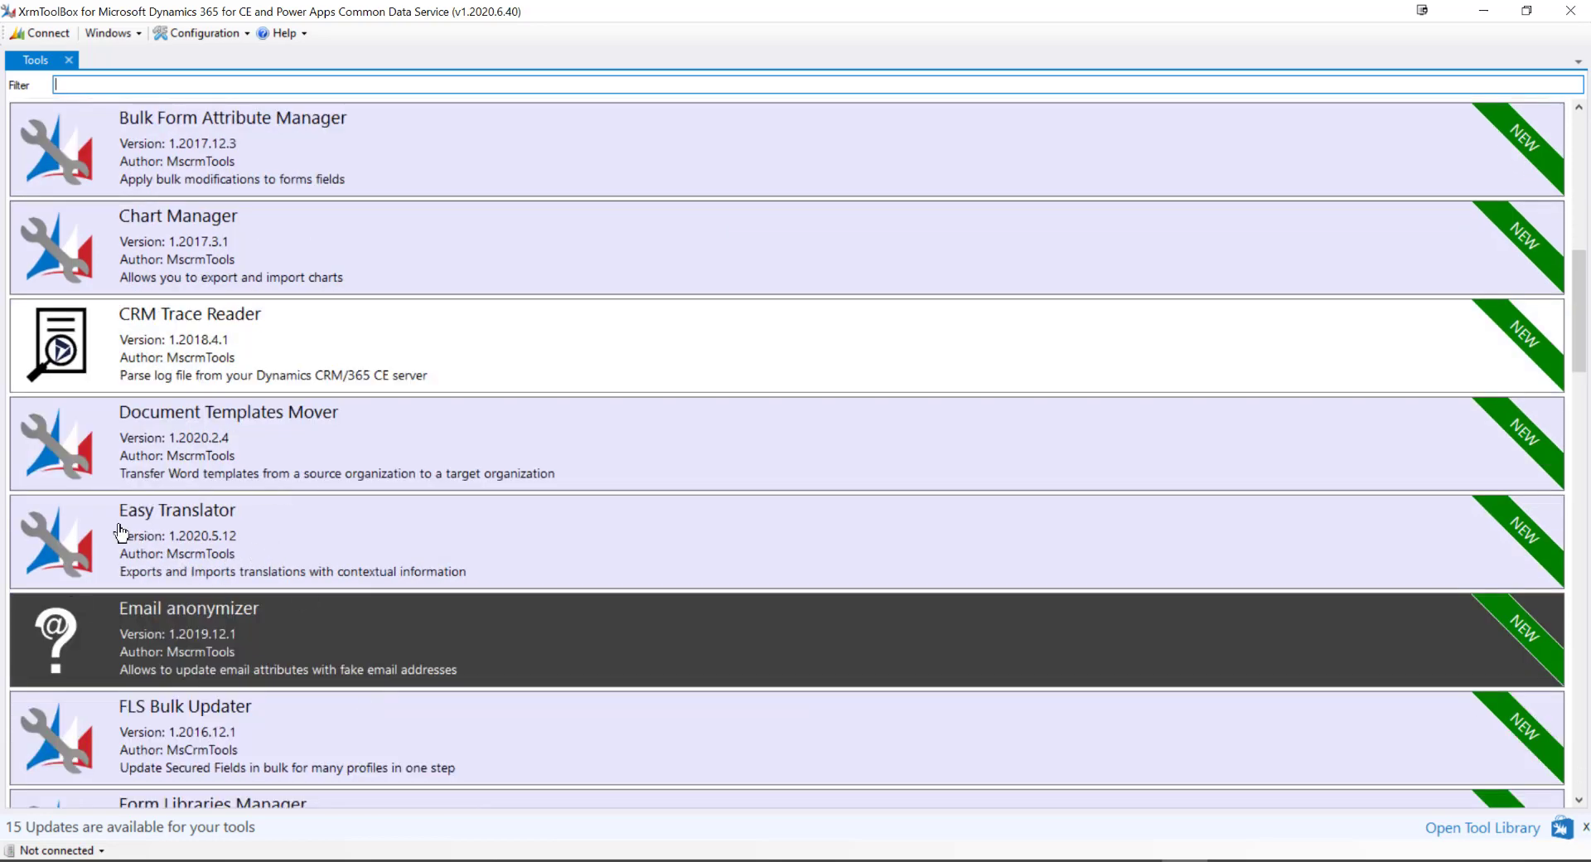
scroll(383, 547, down, 5)
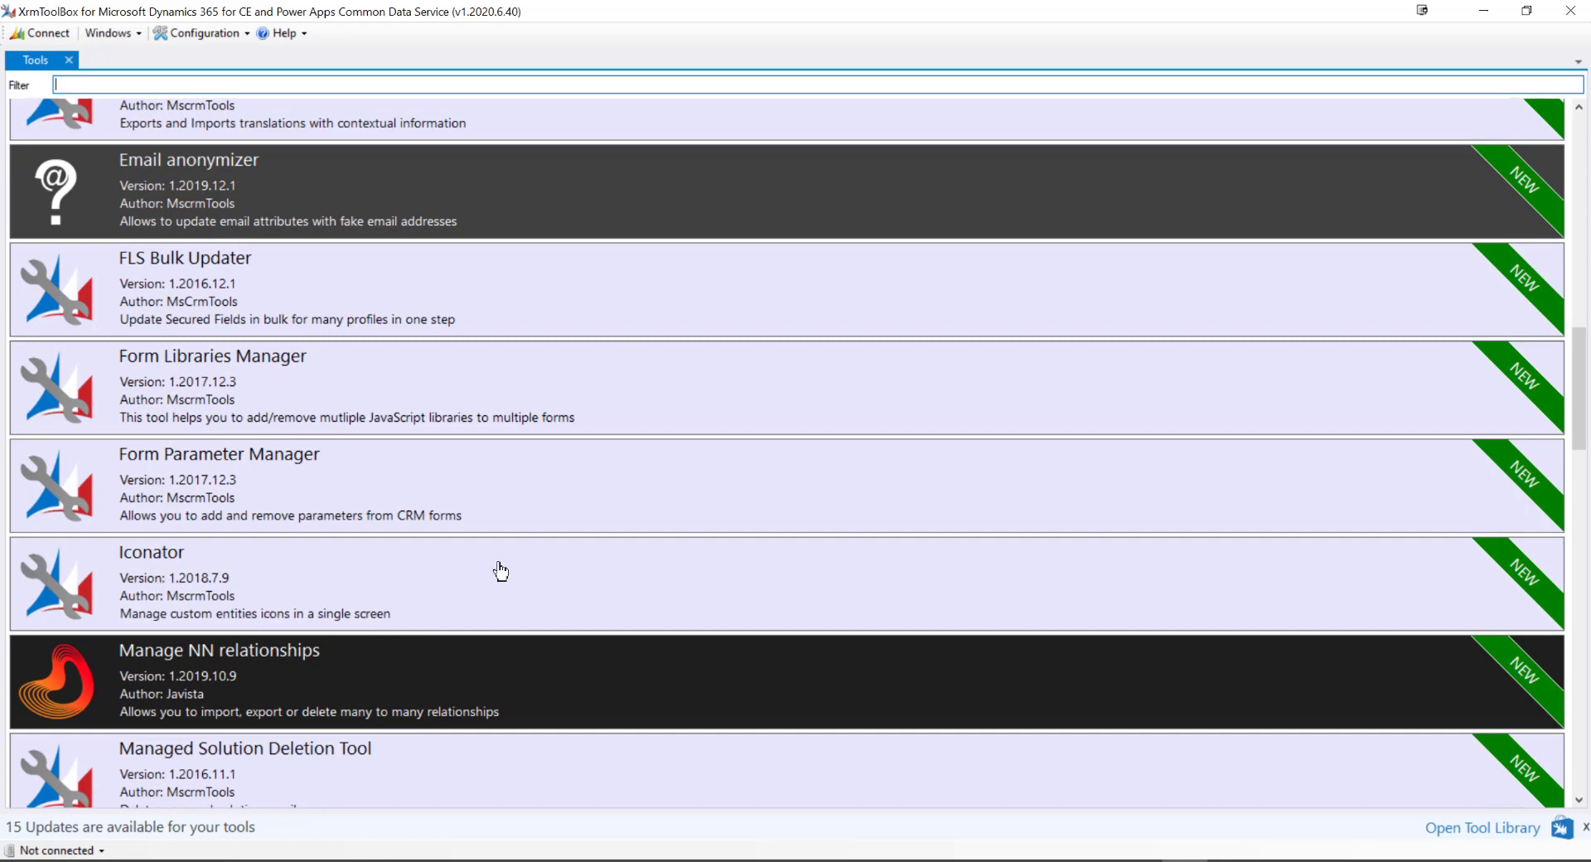
scroll(352, 579, down, 1)
scroll(351, 579, down, 2)
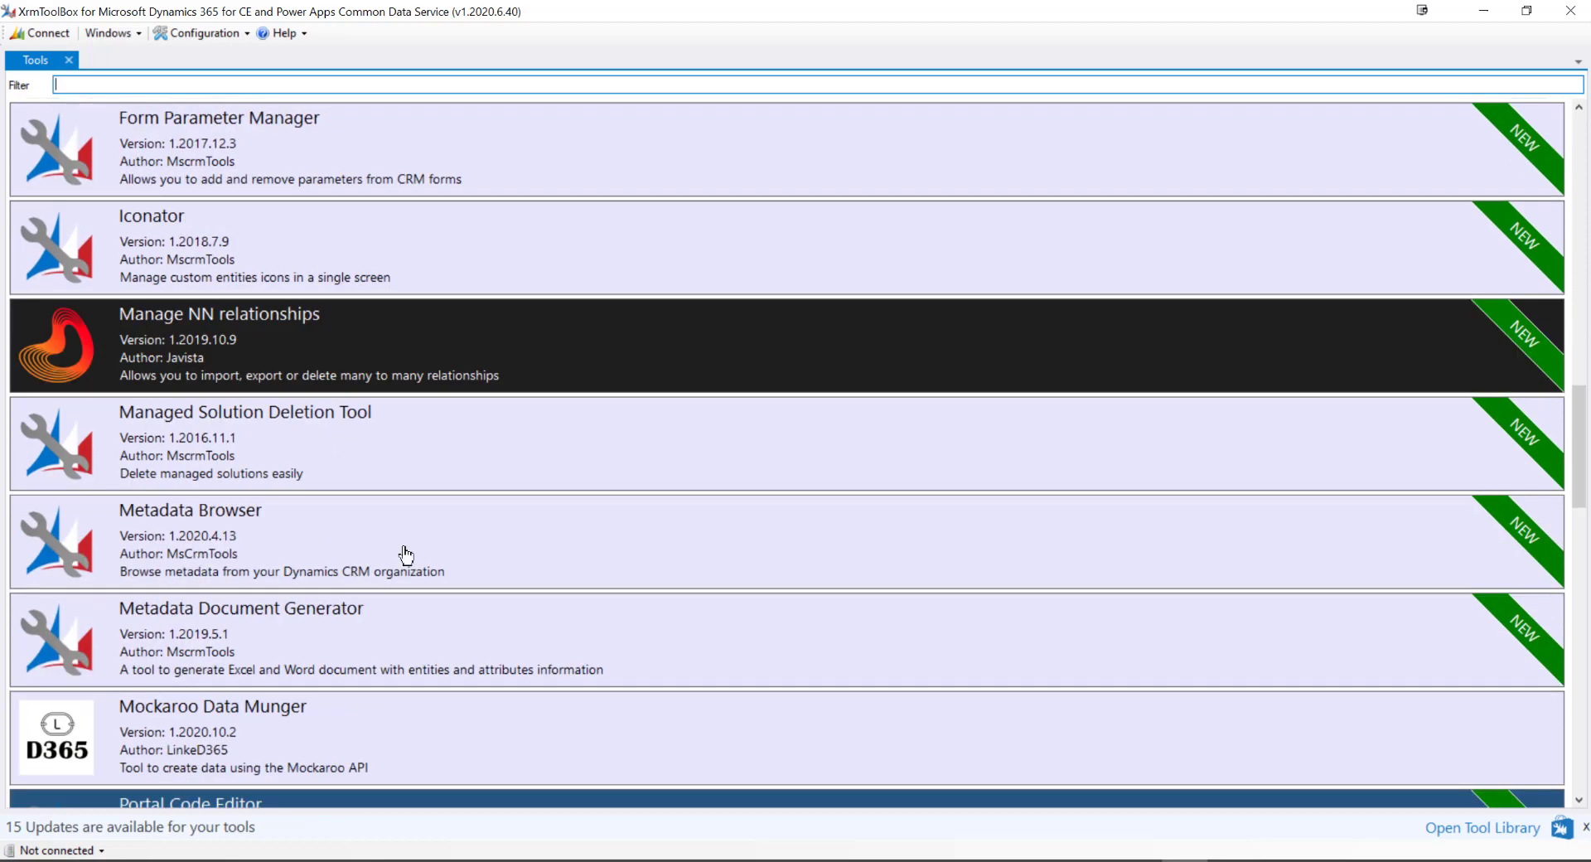
scroll(447, 498, down, 2)
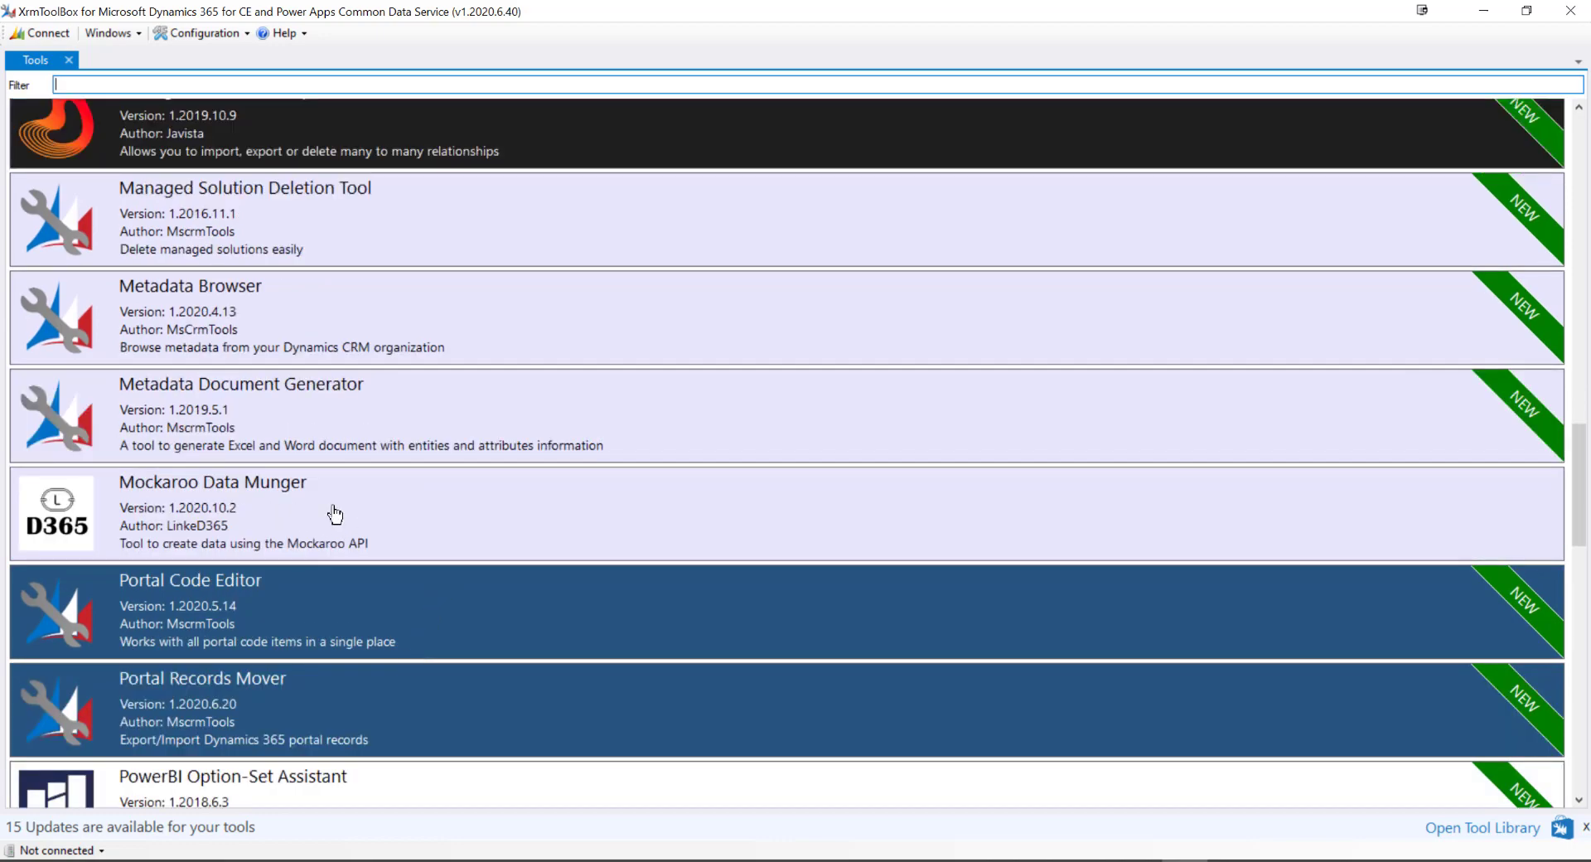
scroll(494, 559, down, 6)
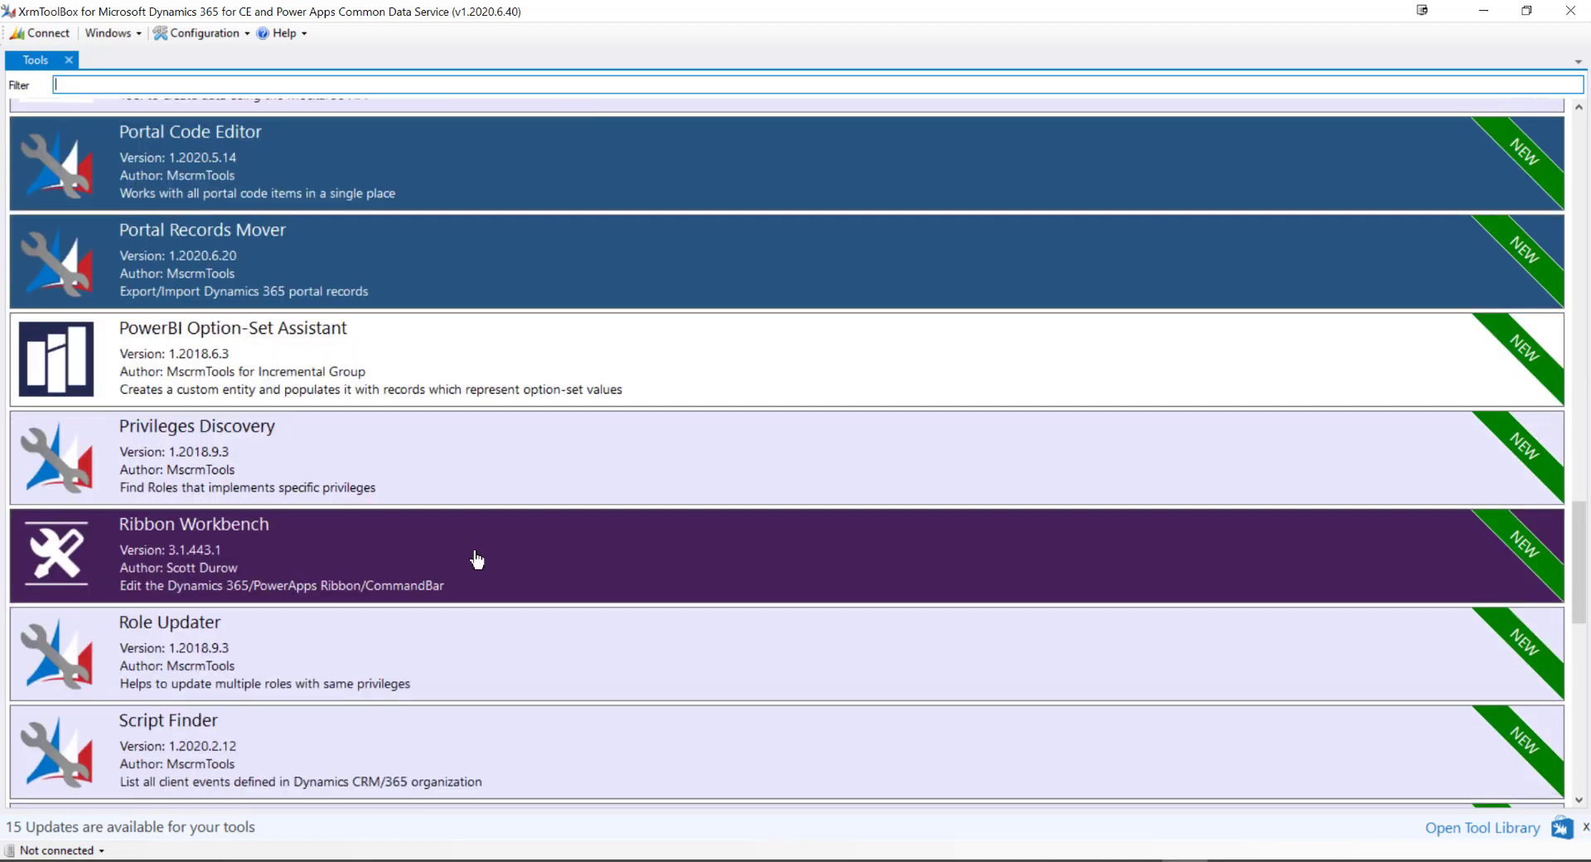
scroll(508, 572, down, 3)
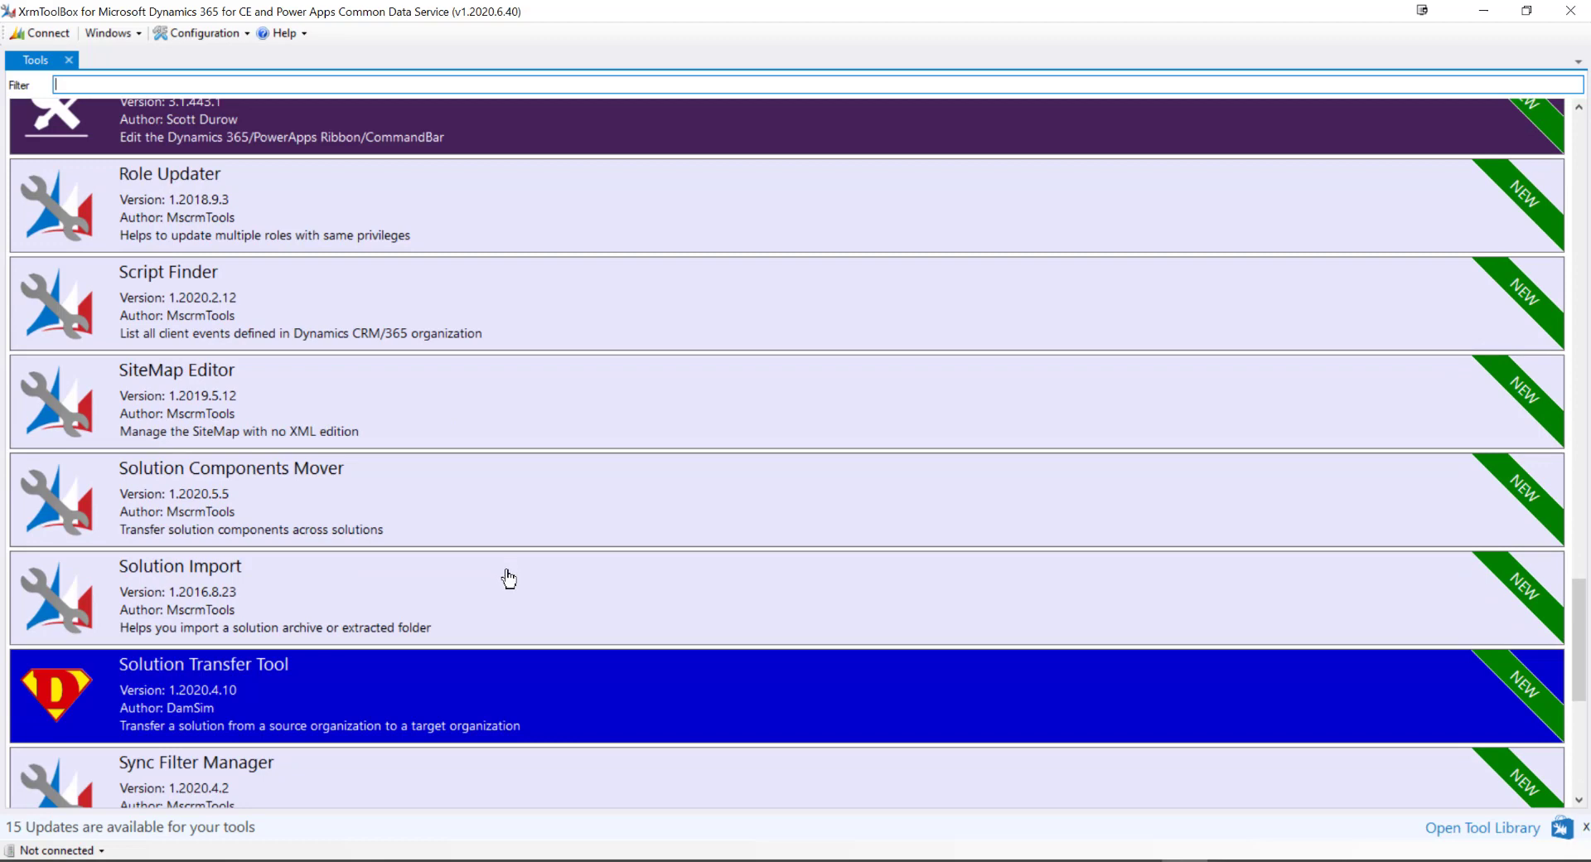
scroll(510, 605, up, 2)
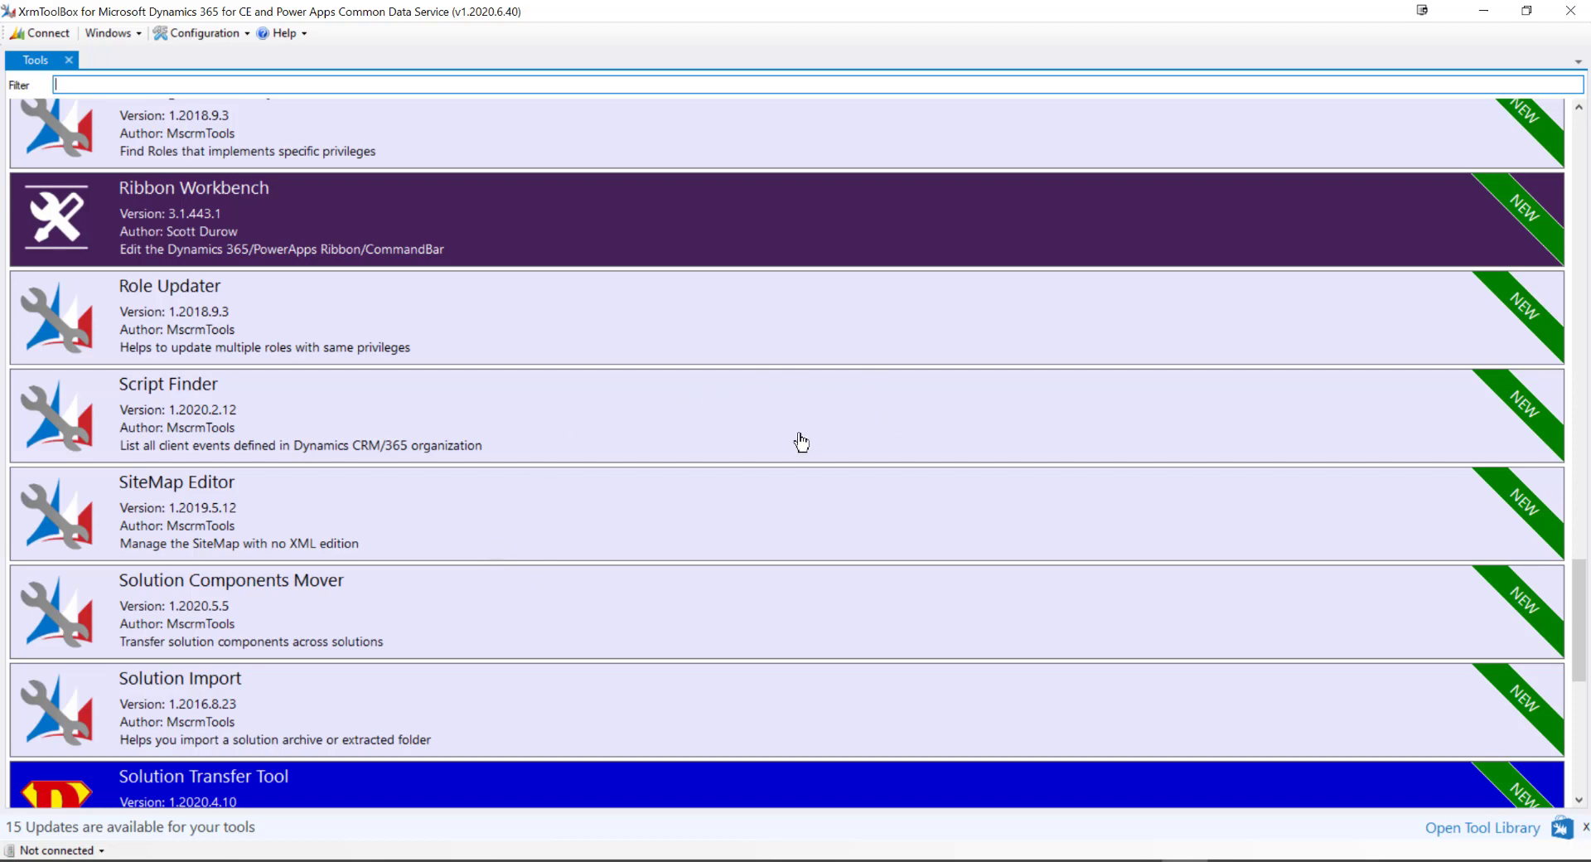
scroll(479, 586, up, 3)
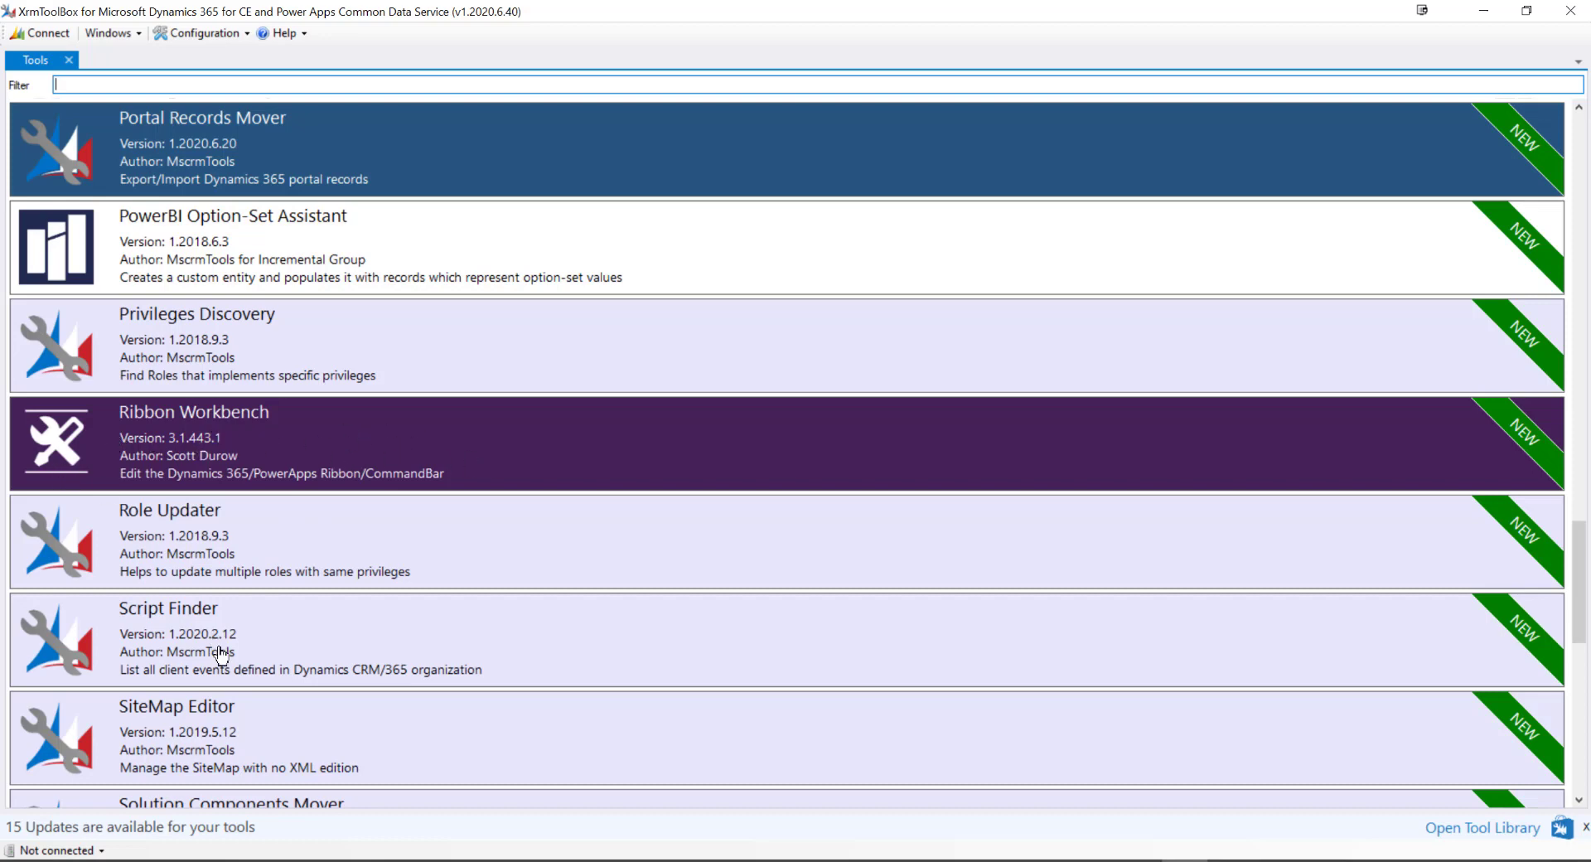
- Launch Ribbon Workbench connected to PL-400 Dev/Test and try loading PL-400 Demo Solution
click(375, 432)
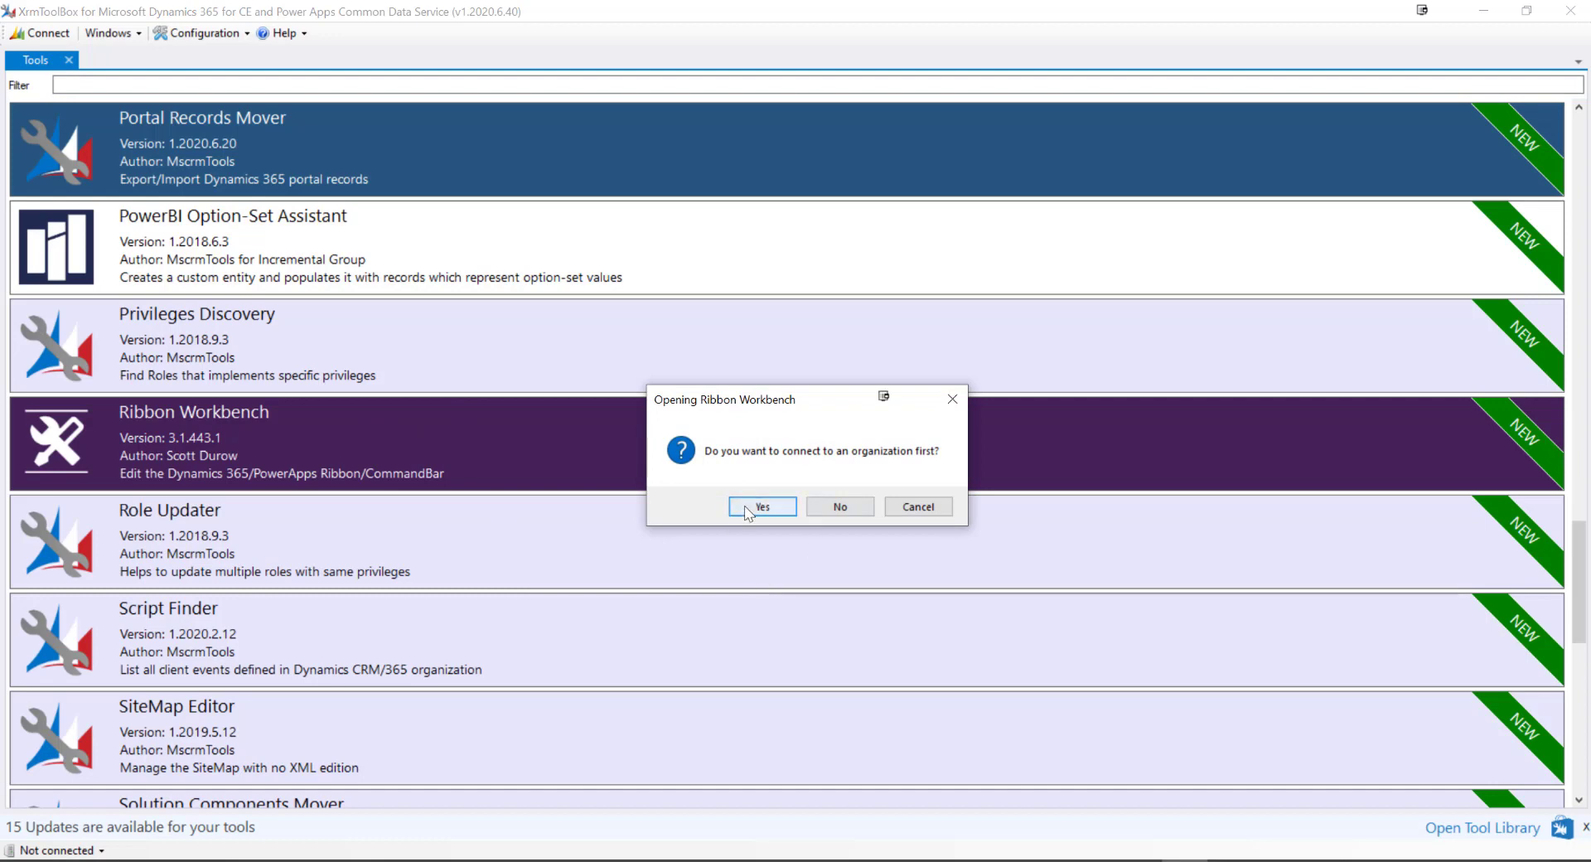
click(784, 506)
click(554, 346)
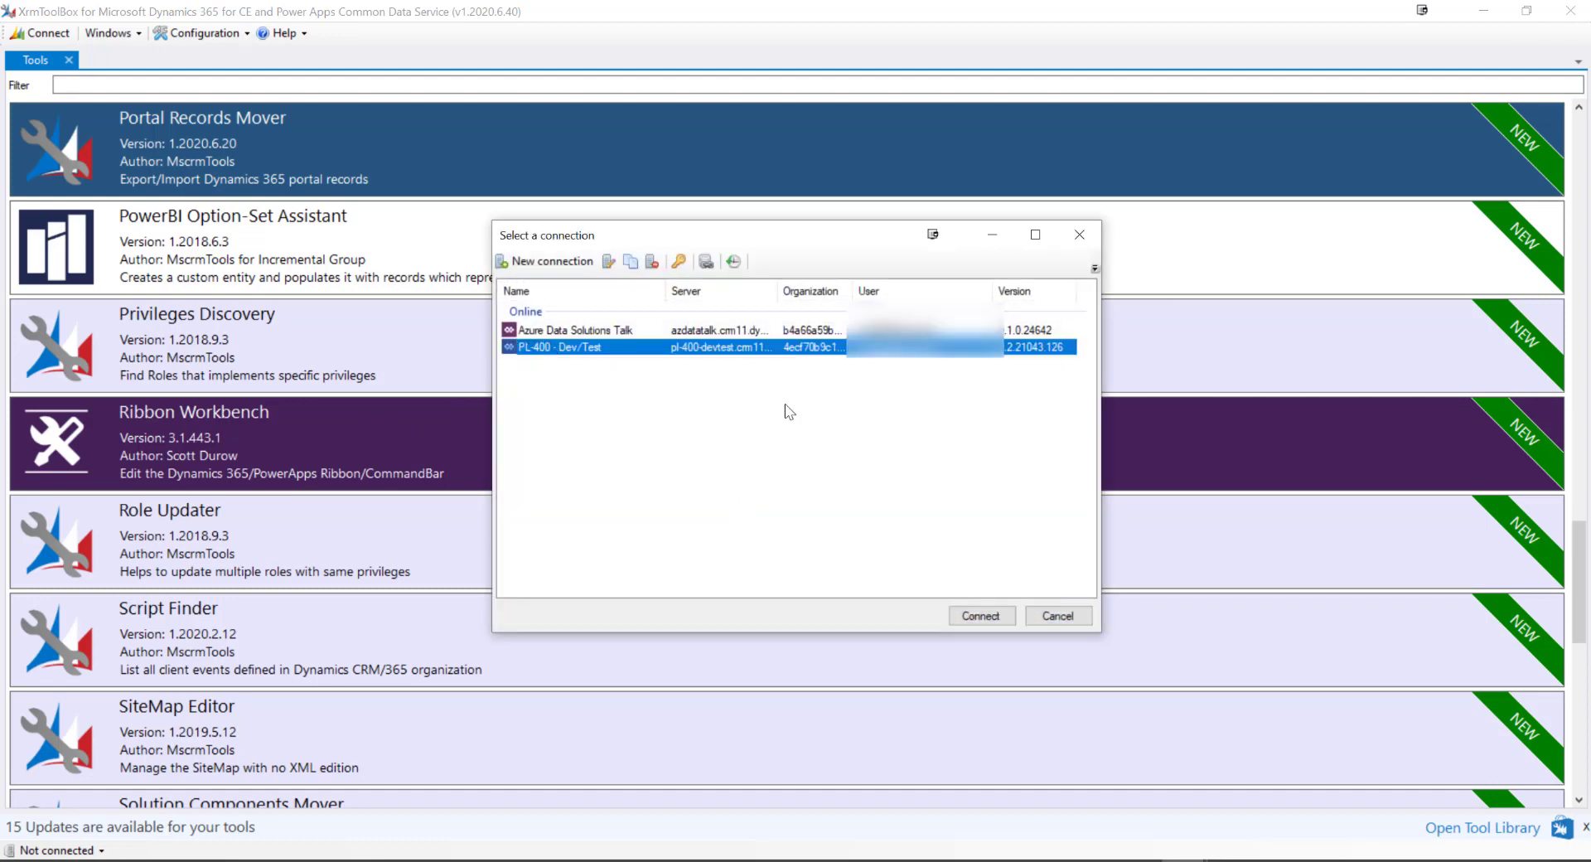
click(967, 616)
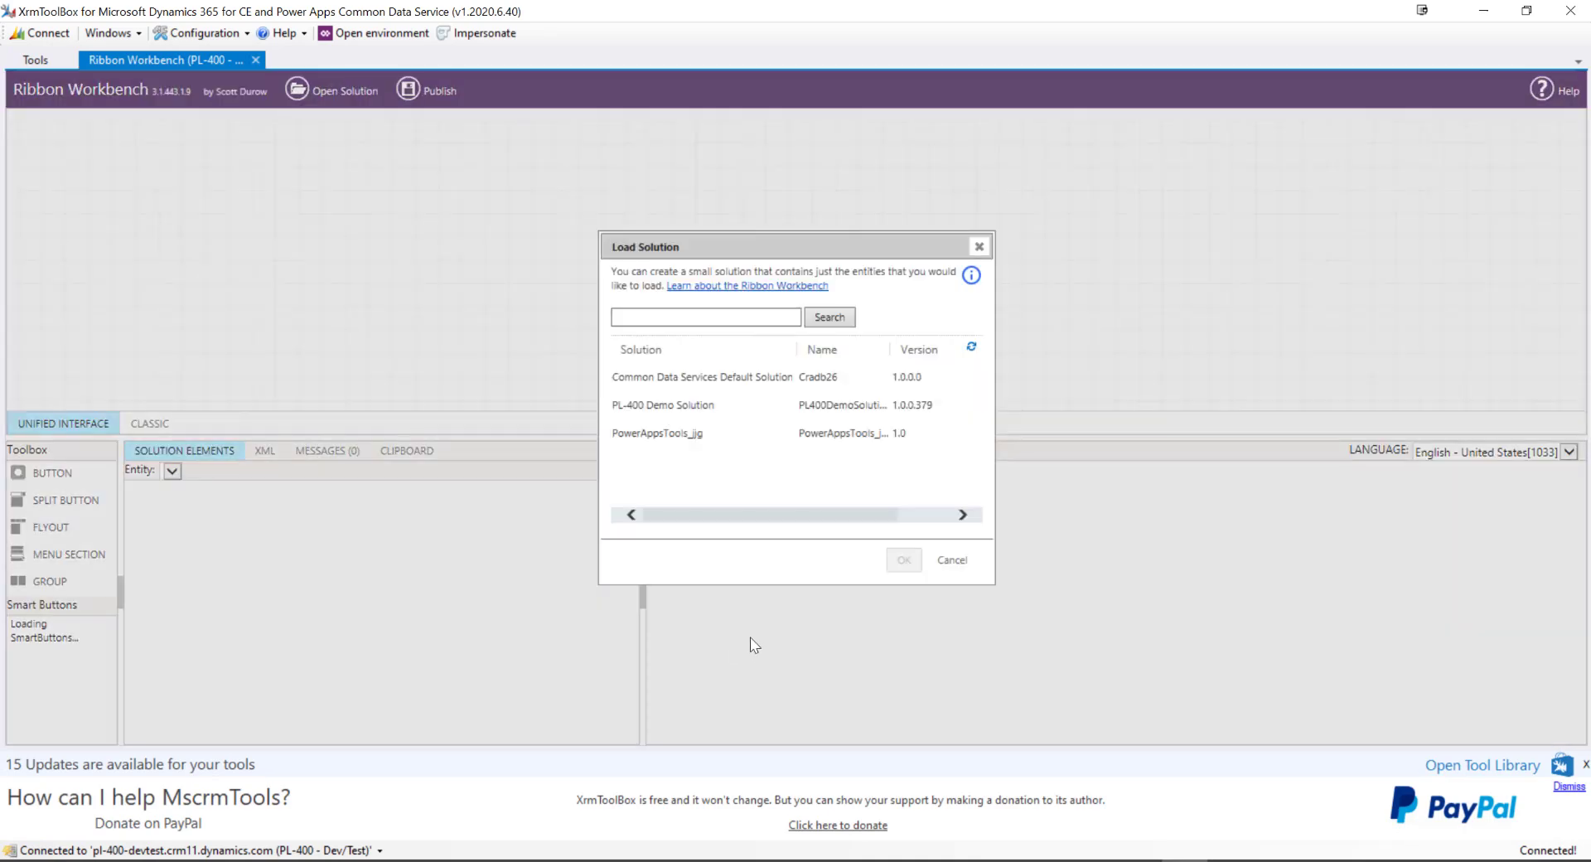
click(681, 406)
click(904, 560)
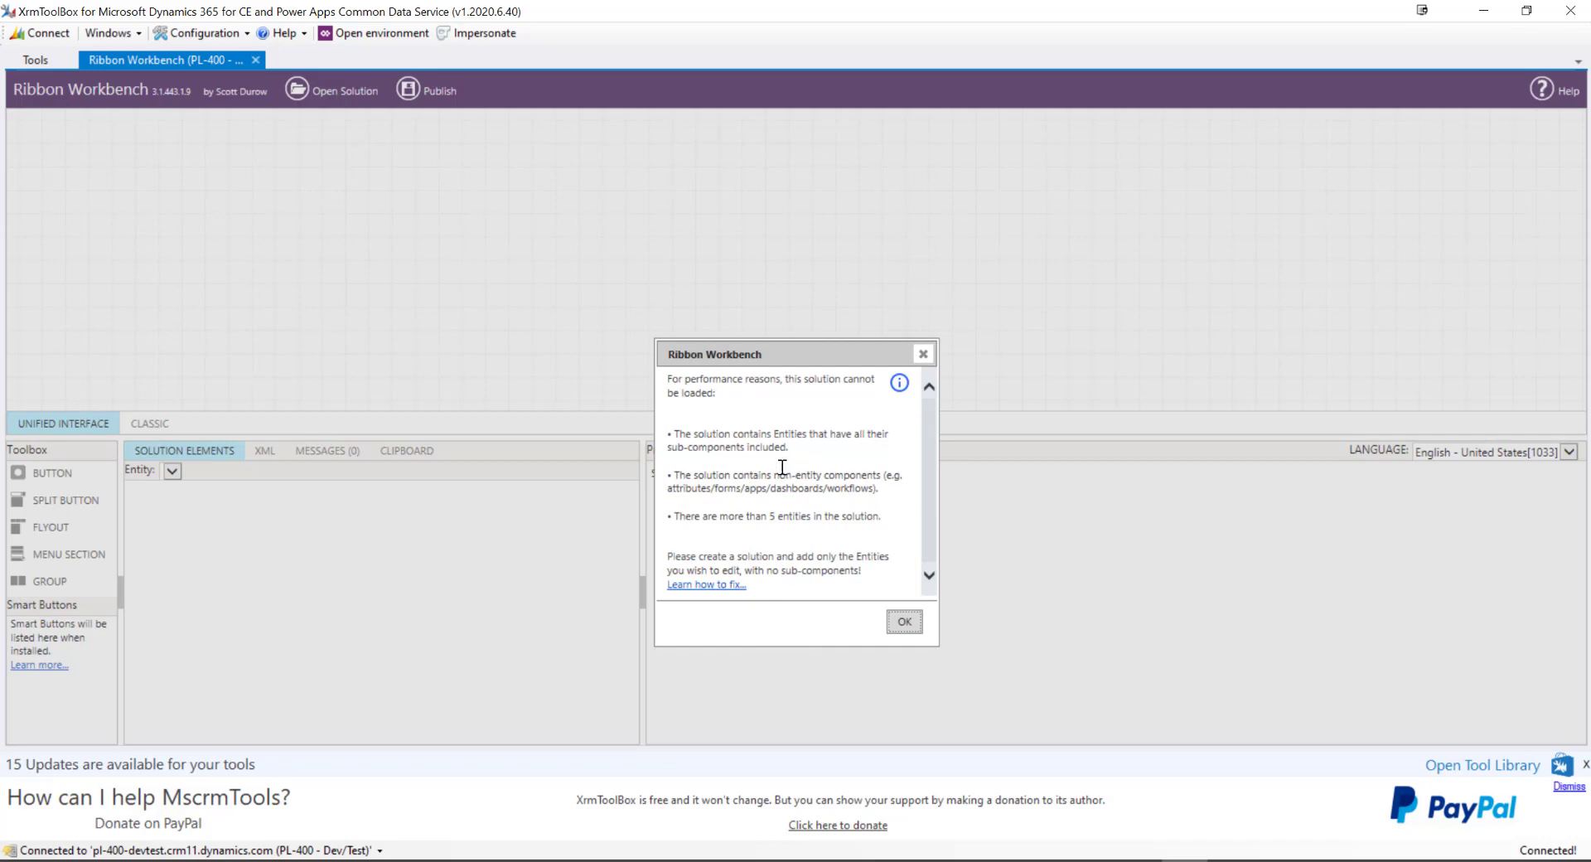
- Dismiss the Ribbon Workbench load warnings and start a new solution in Power Apps
click(907, 623)
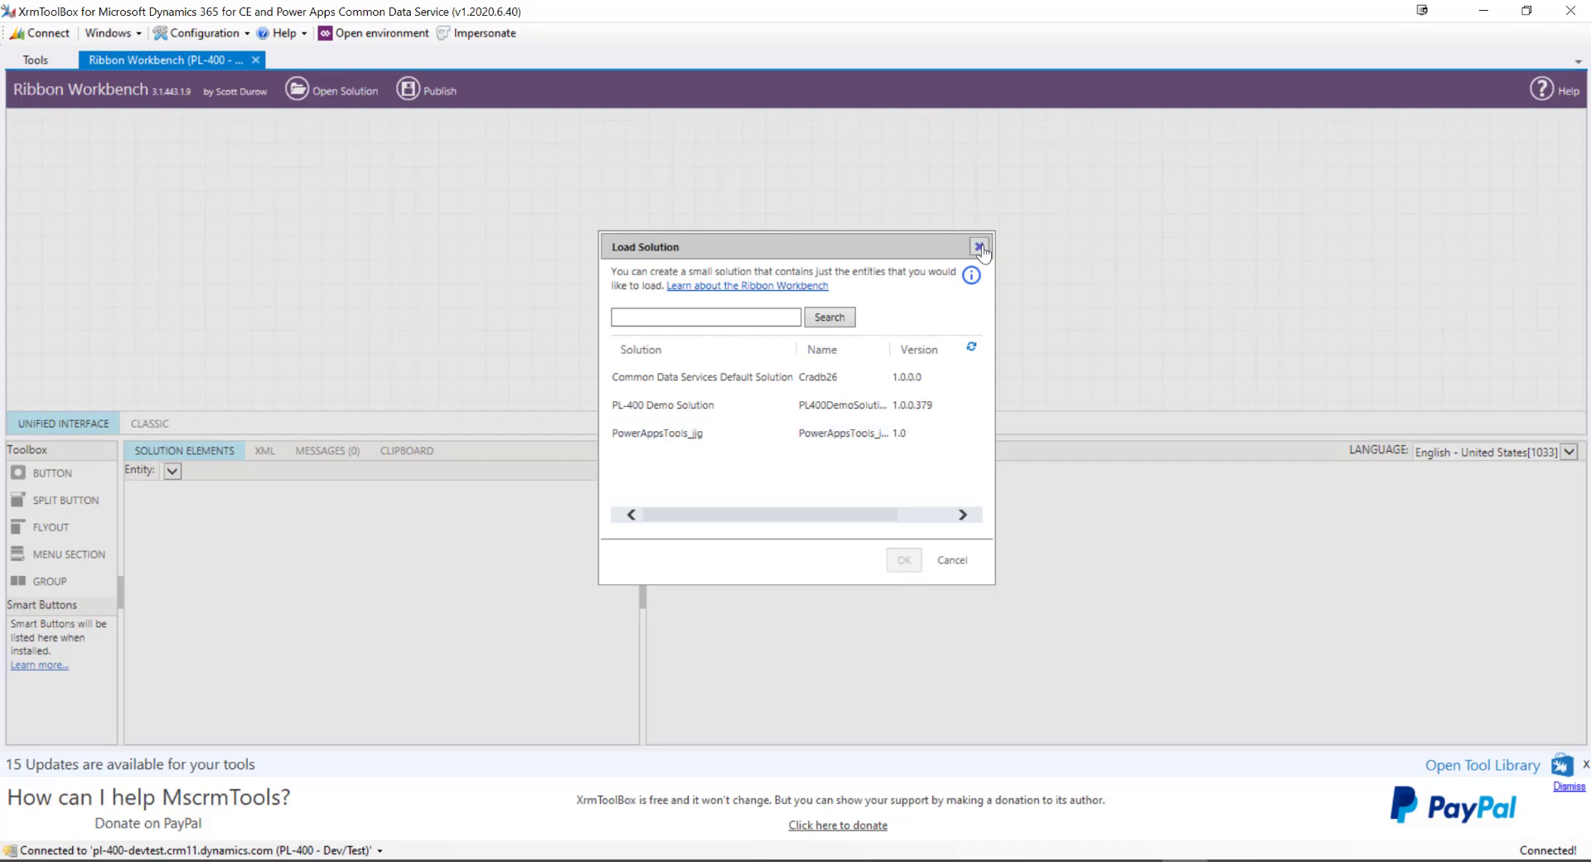
click(982, 250)
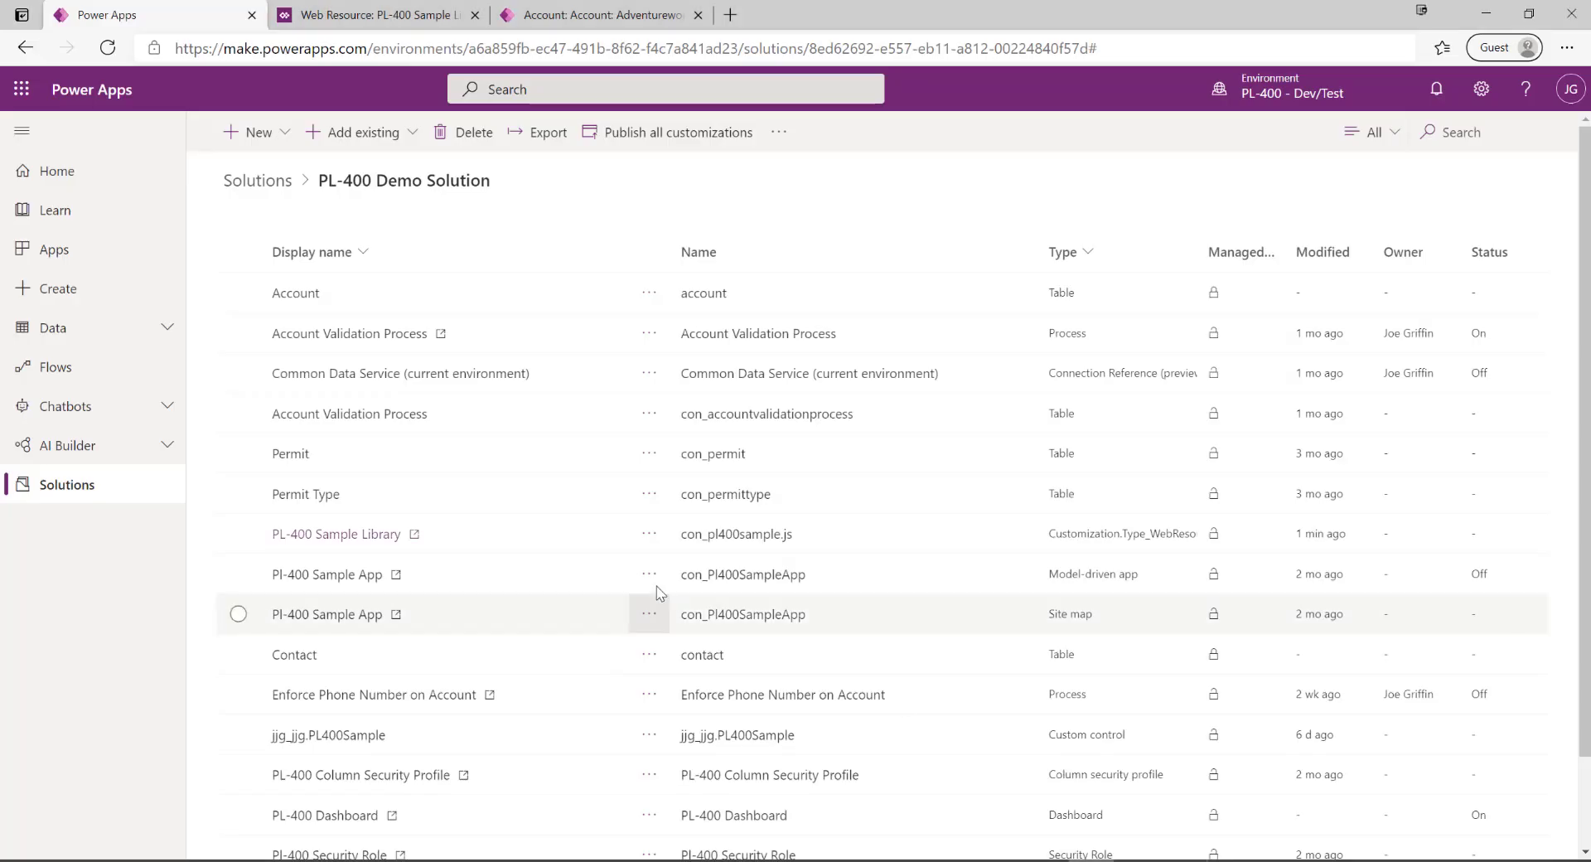
click(253, 180)
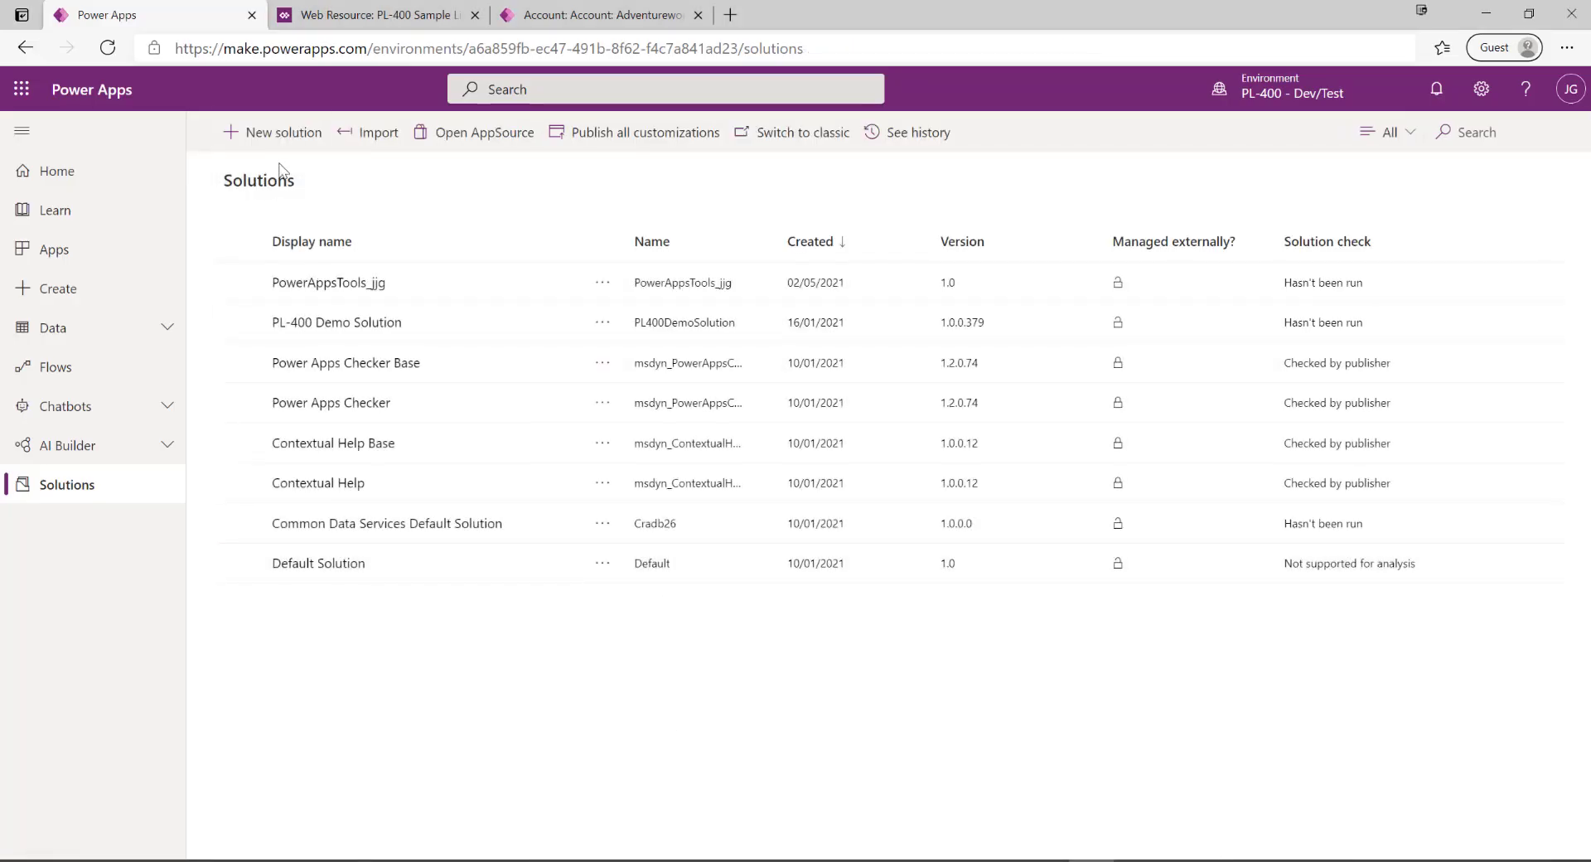
click(274, 132)
- Create solution 'PL-400 Ribbon Customisations' with publisher Contoso Manufacturing Ltd., version 1.0.0.0
click(1360, 162)
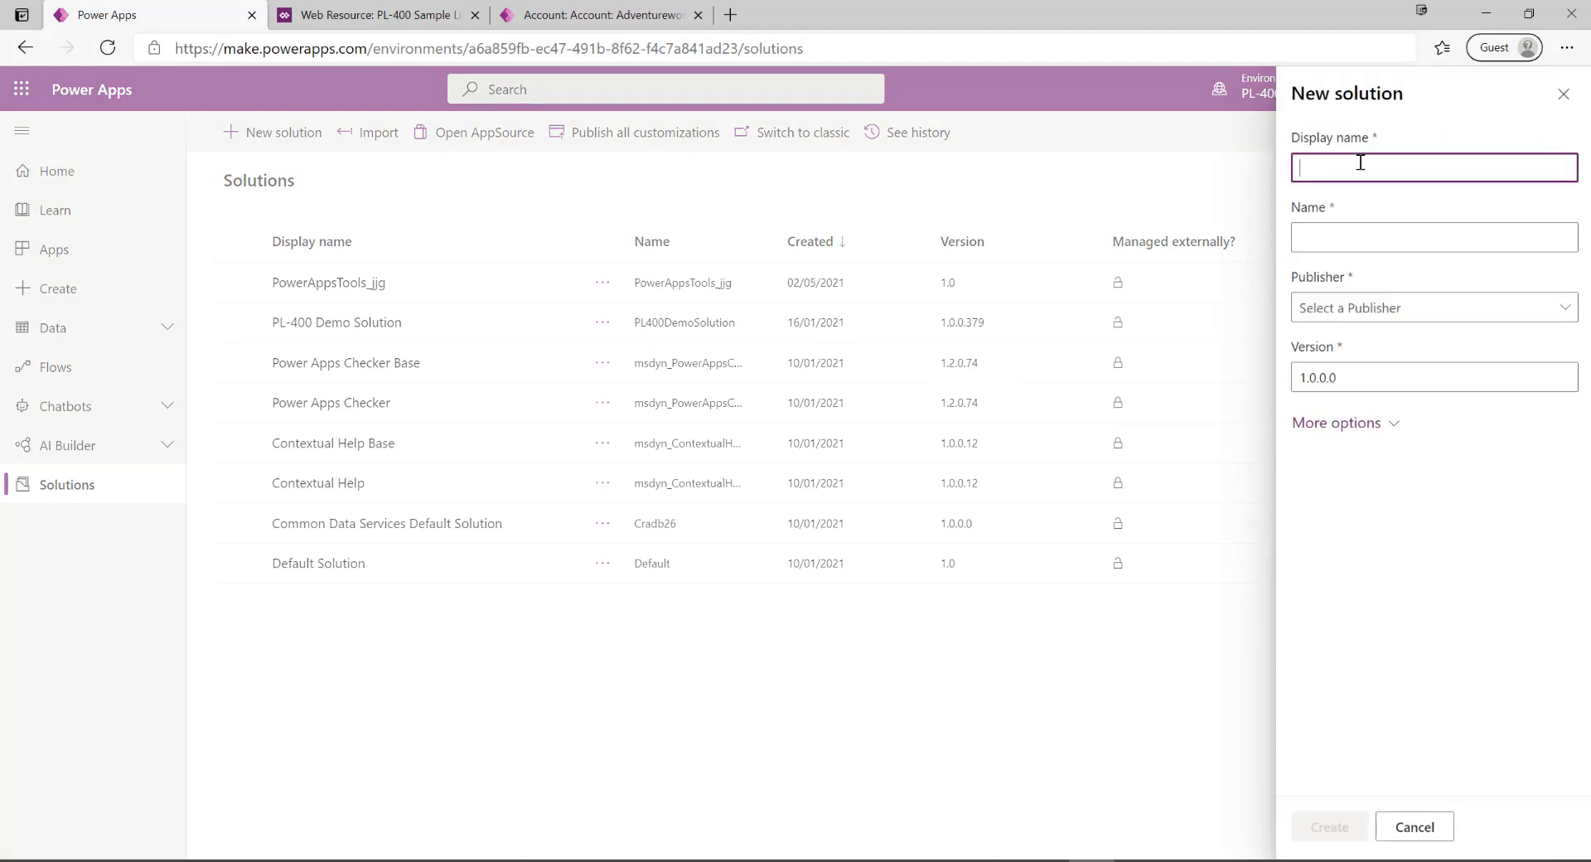
text(PL-400 Ribbo)
key(BackSpace)
text(bon Customisations)
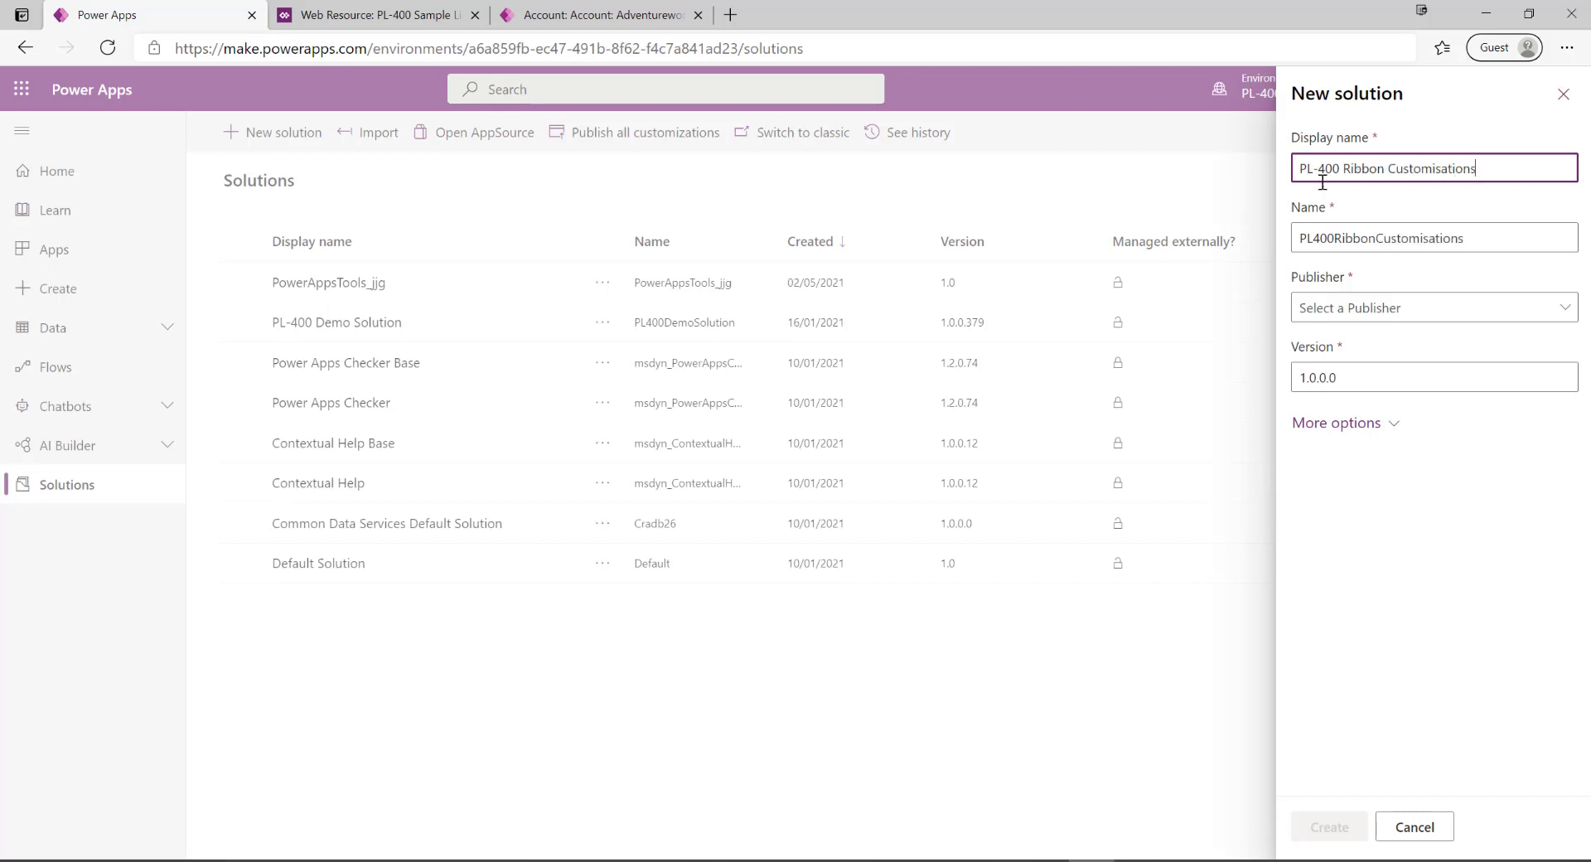
click(1351, 308)
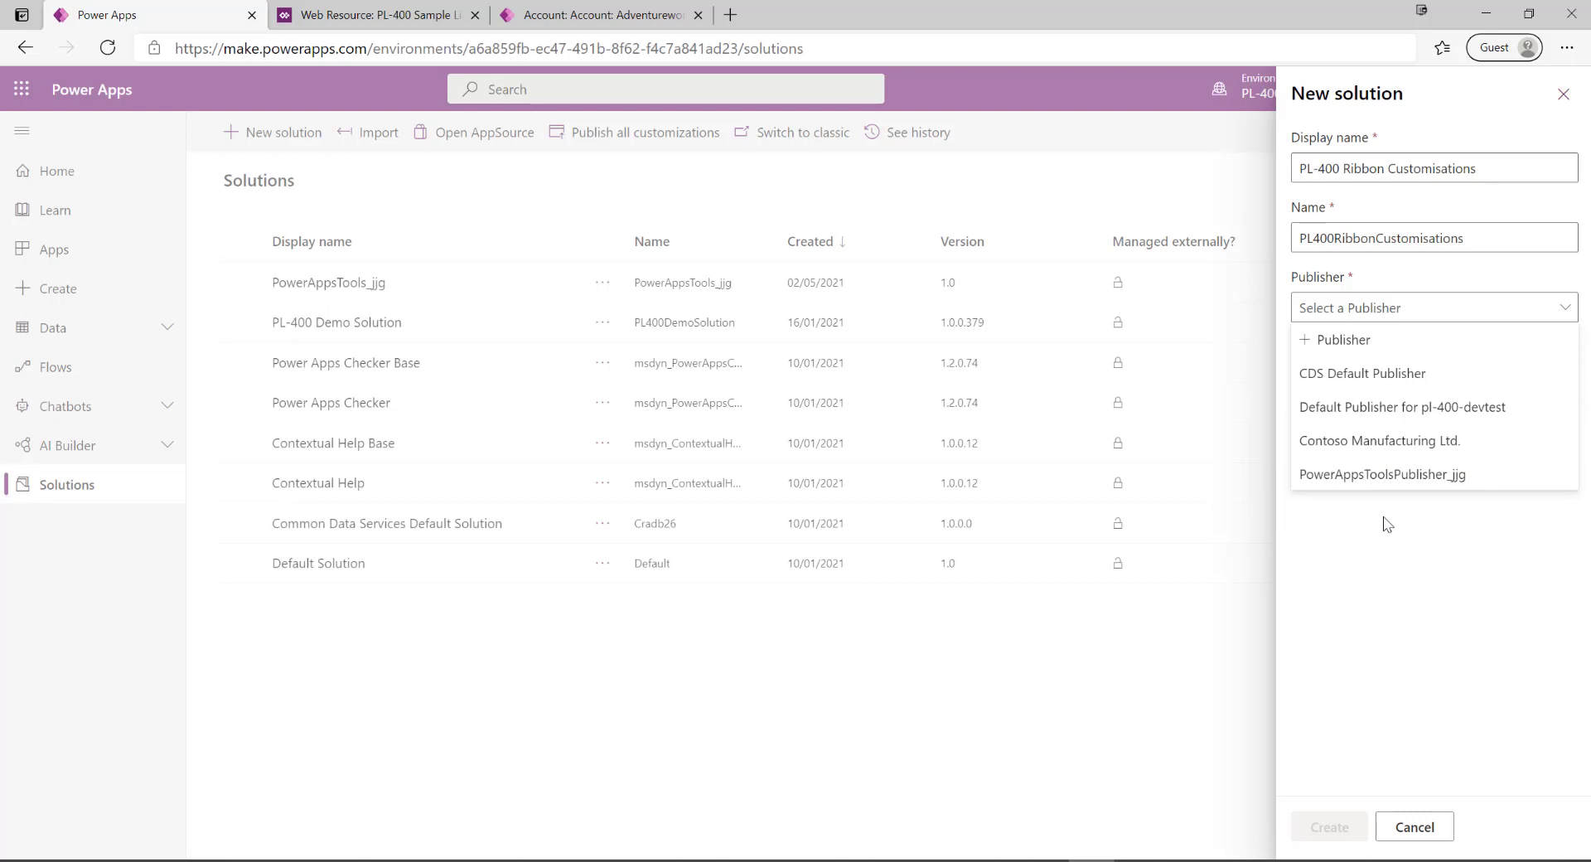
click(1380, 441)
click(1386, 458)
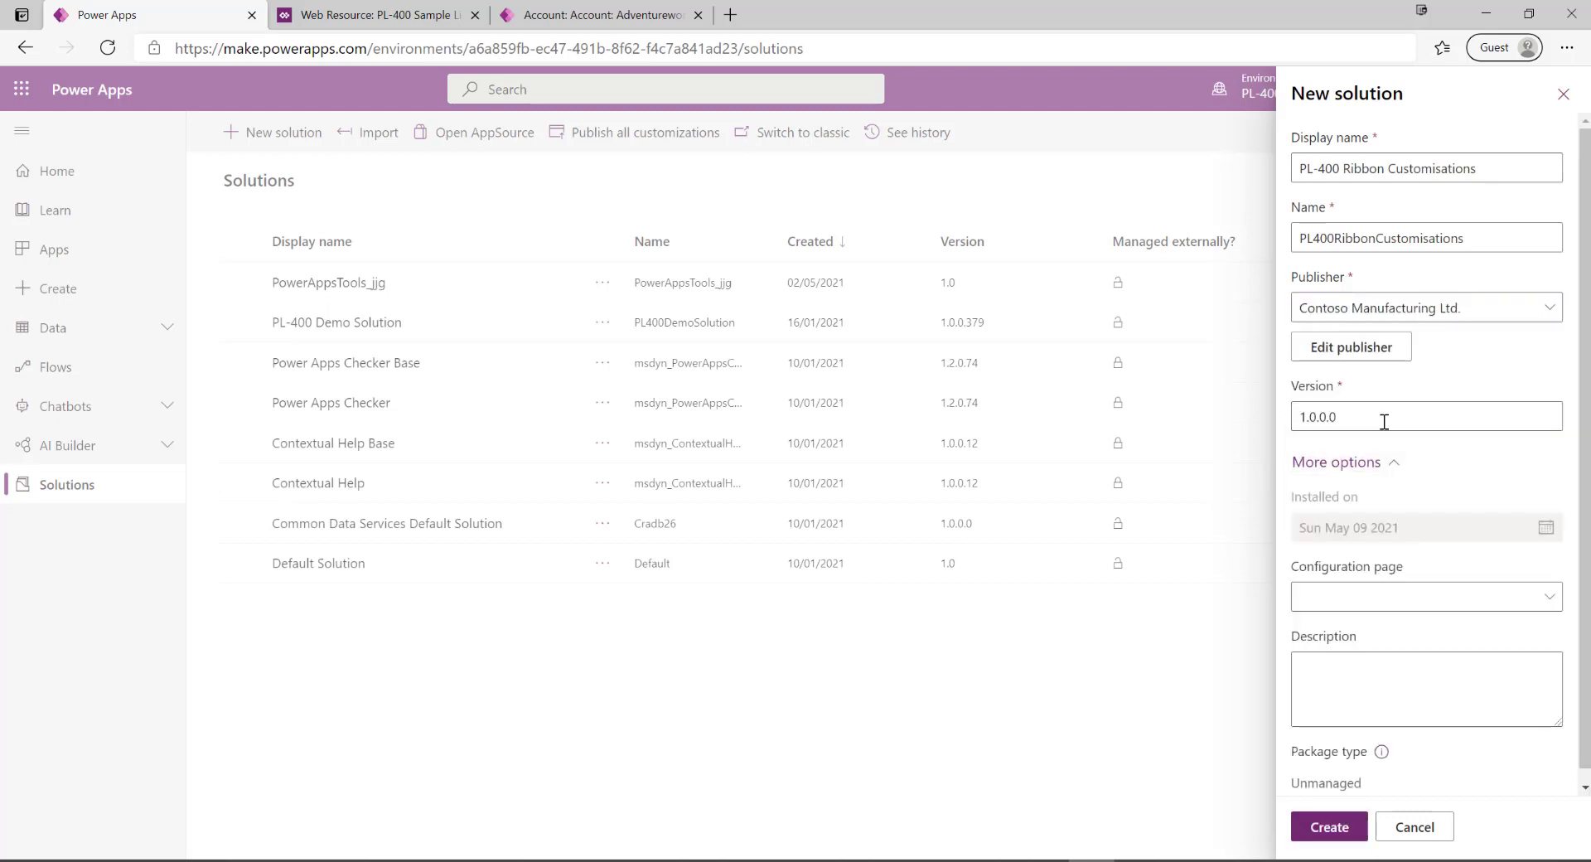
click(1331, 827)
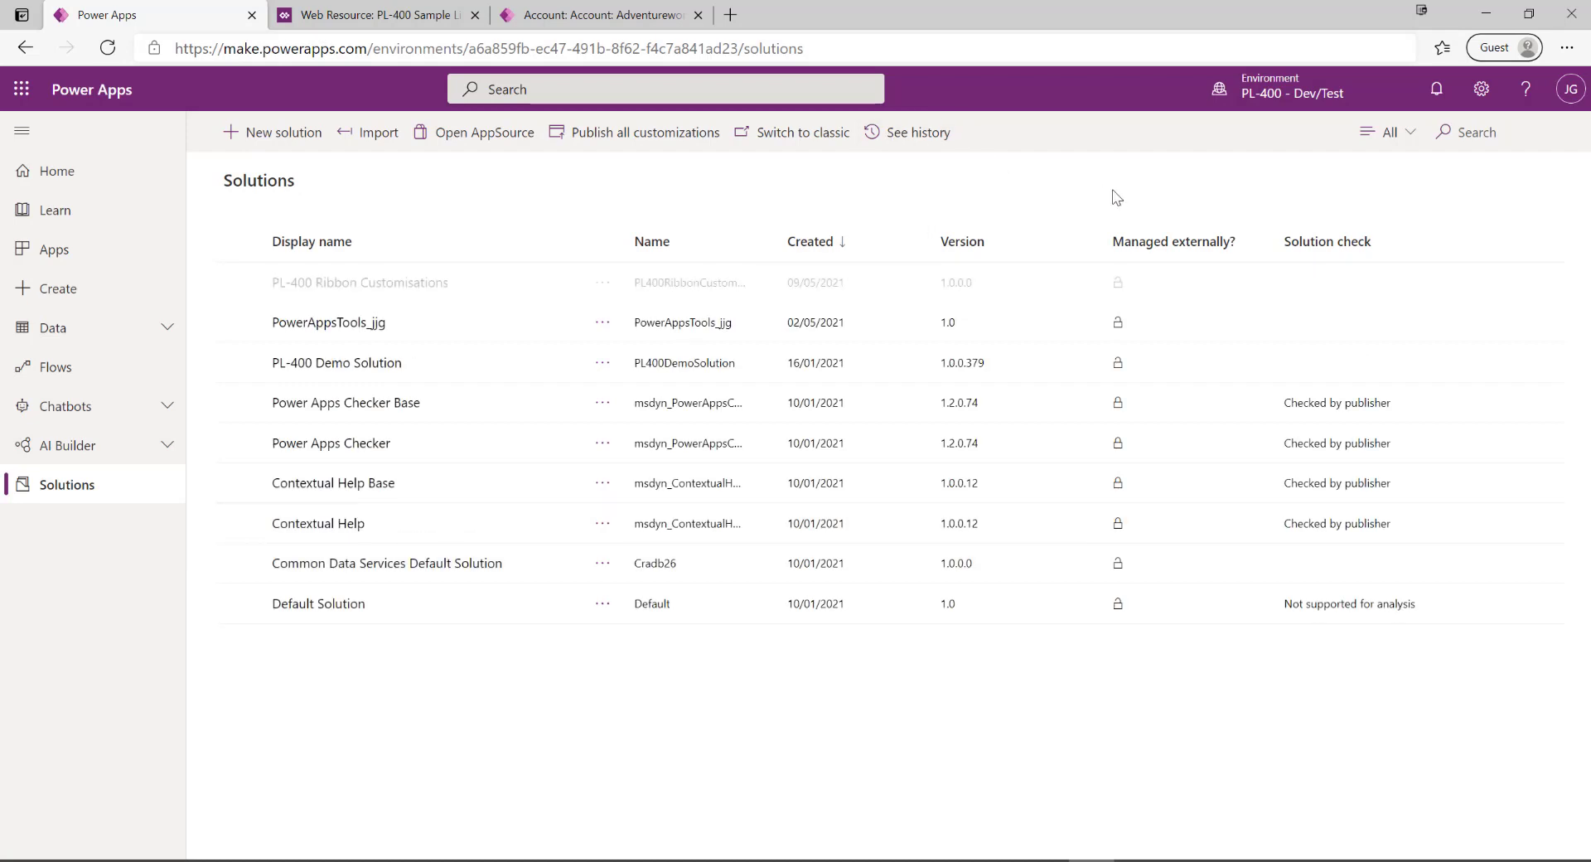
- Add the existing Account table, with no sub-components, to PL-400 Ribbon Customisations
click(398, 283)
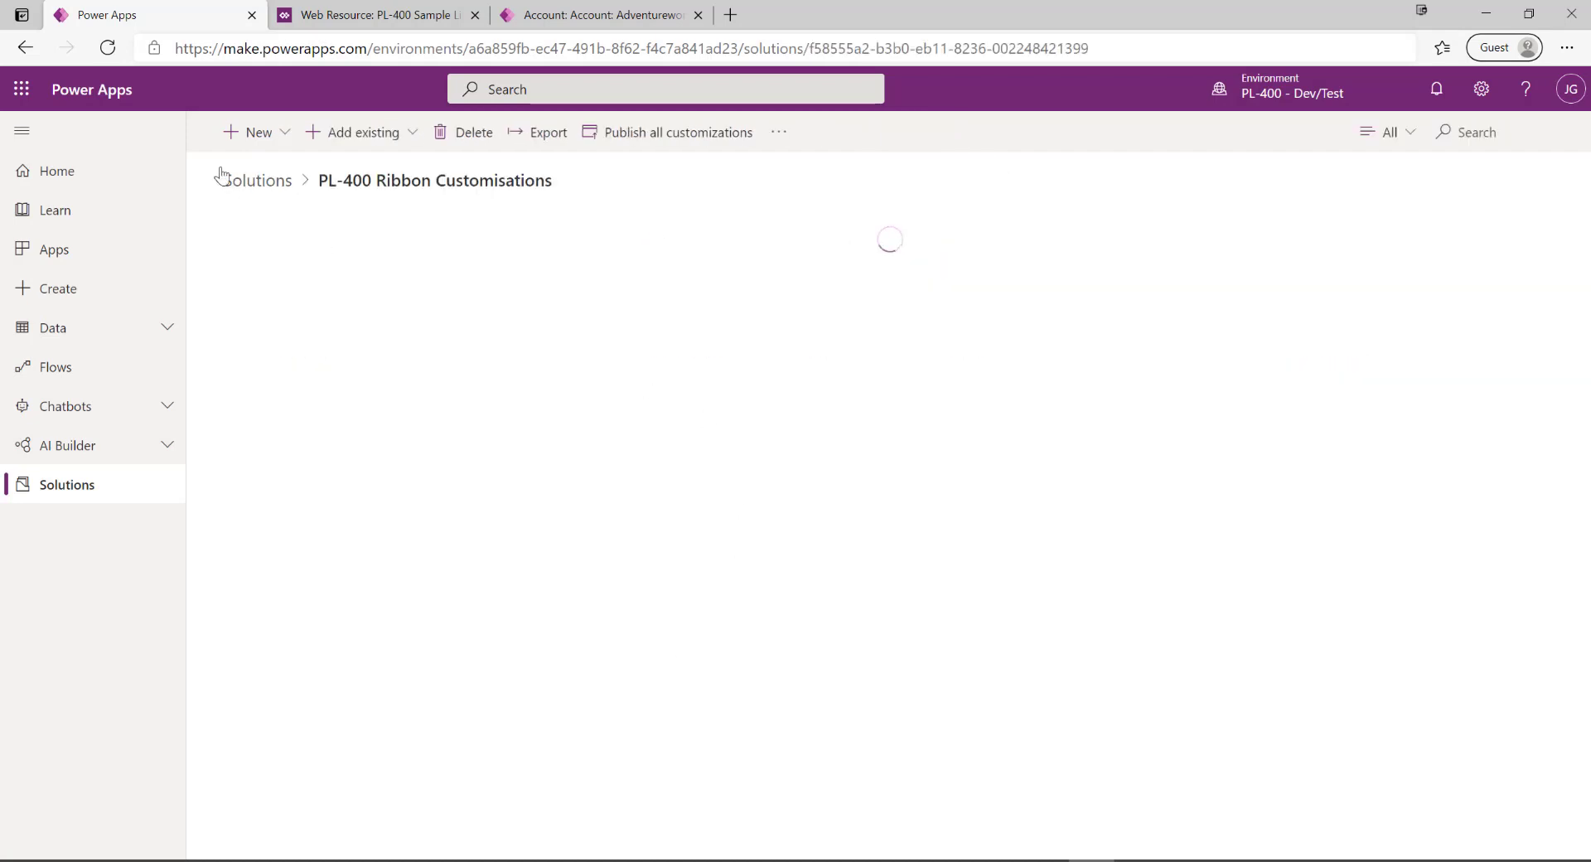
click(378, 139)
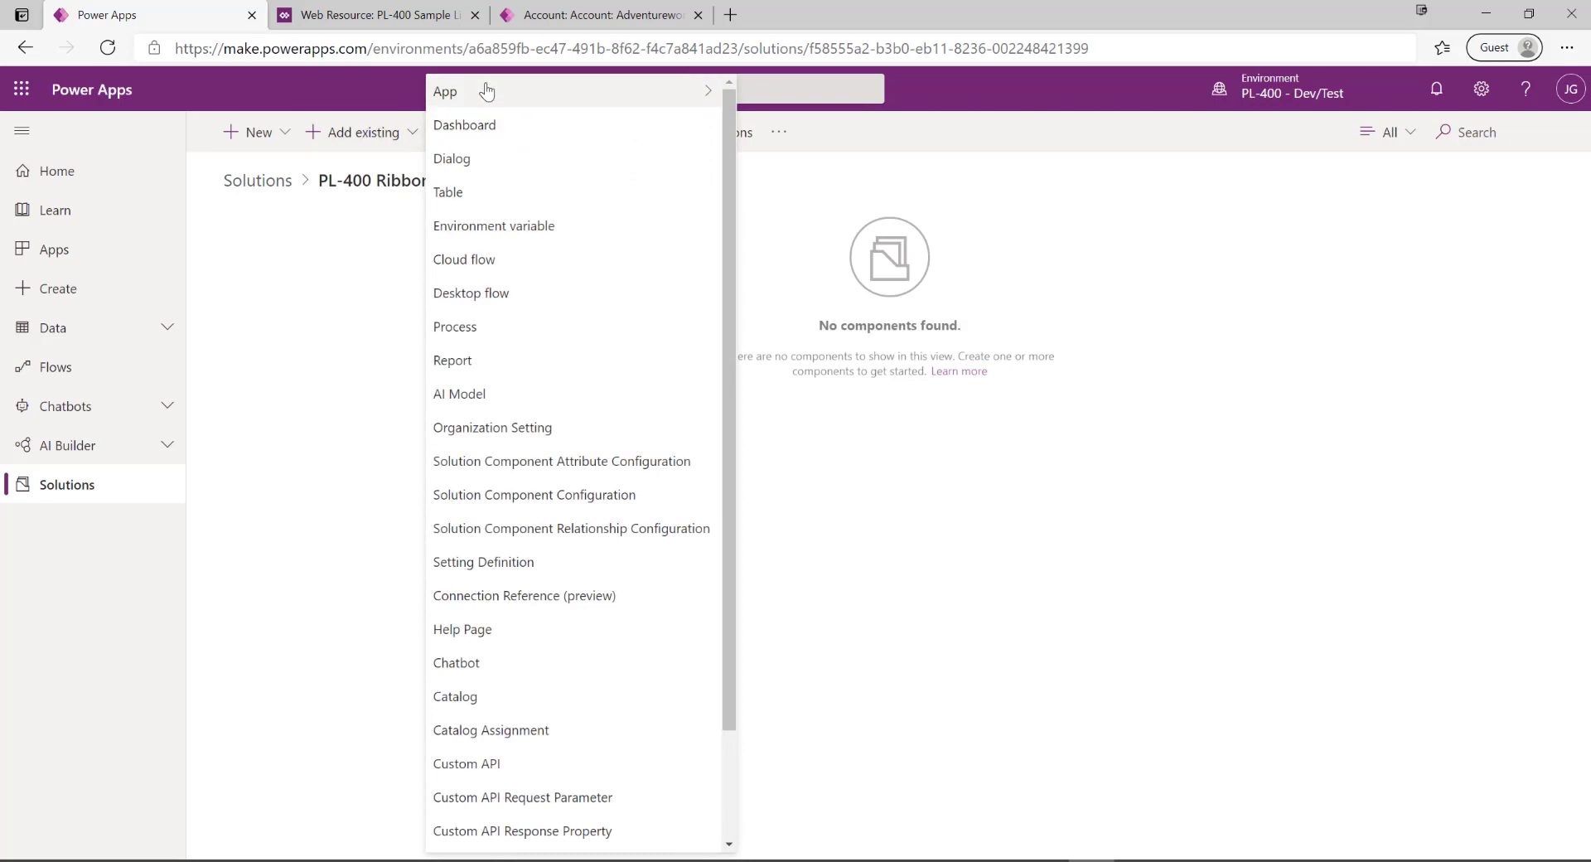
click(464, 191)
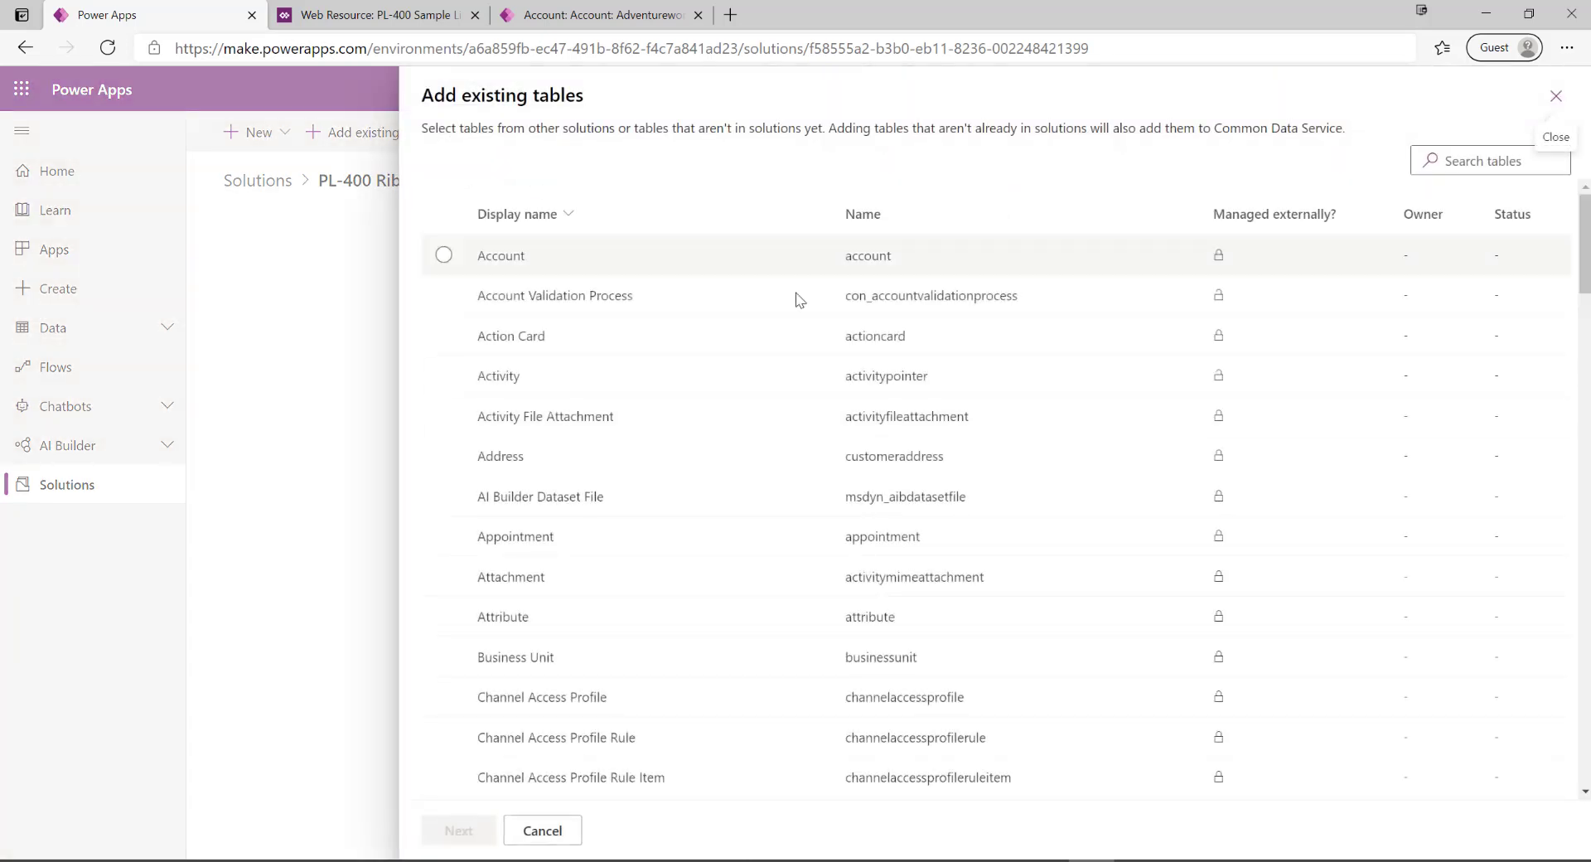
click(452, 265)
click(458, 830)
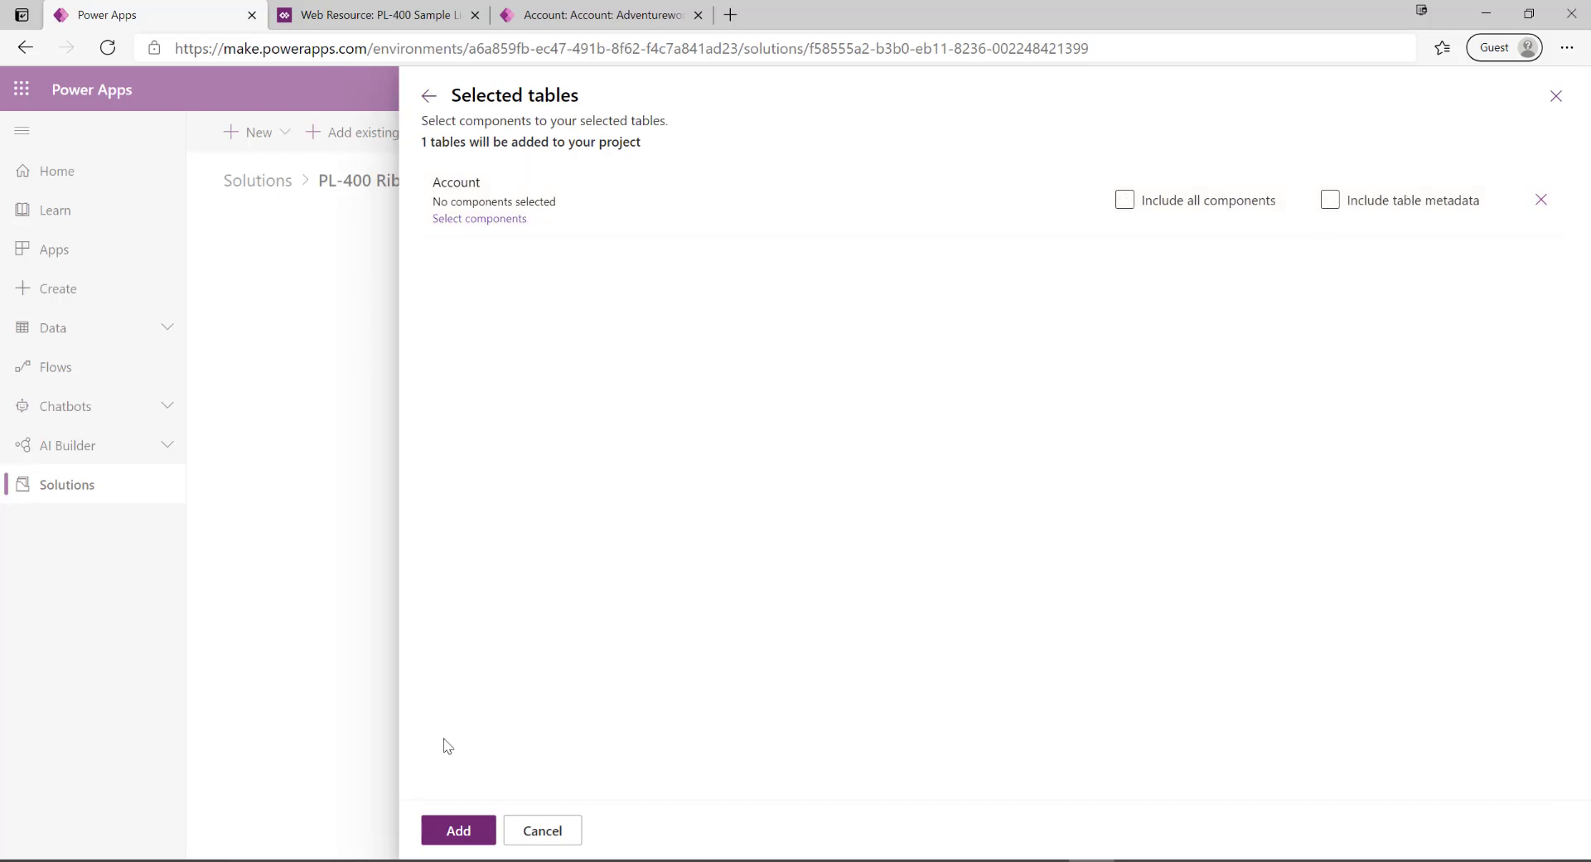
click(448, 835)
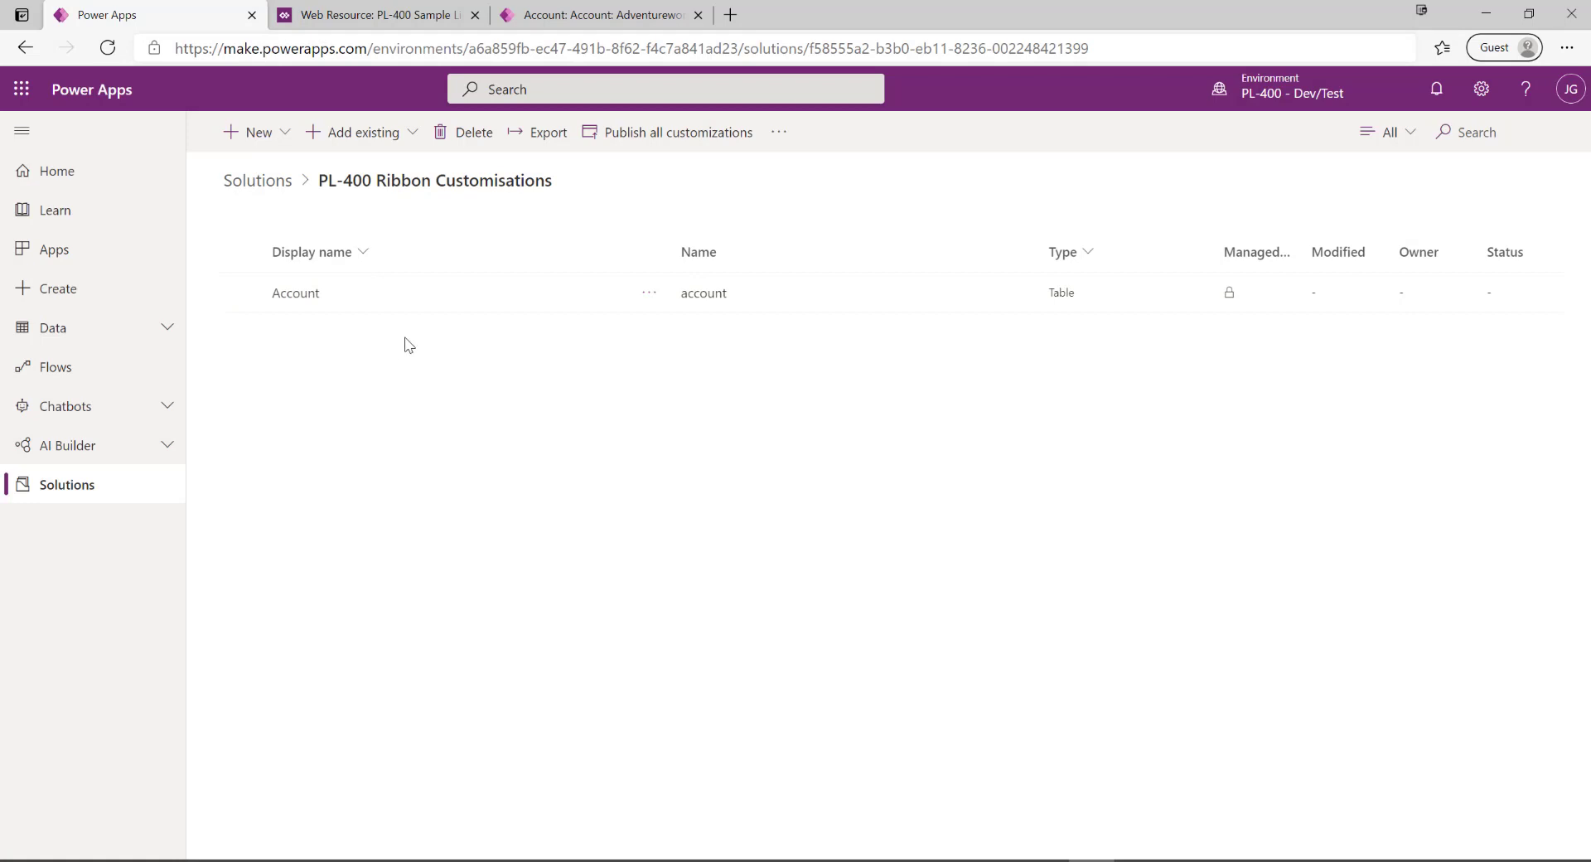
- Look into PL-400 Demo Solution, then return to the full Solutions list
click(239, 181)
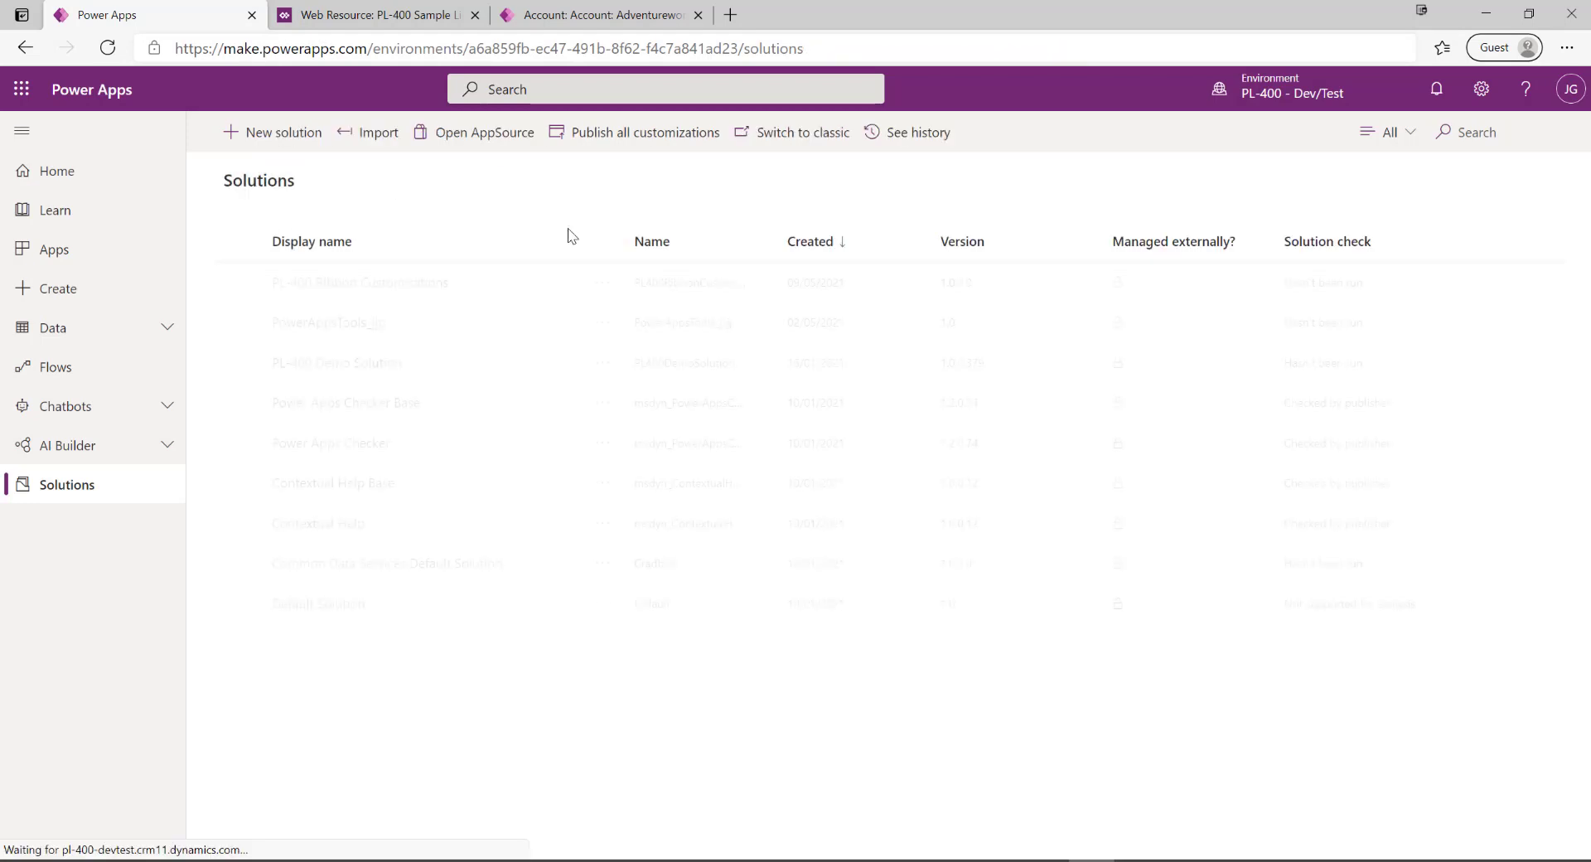
click(365, 371)
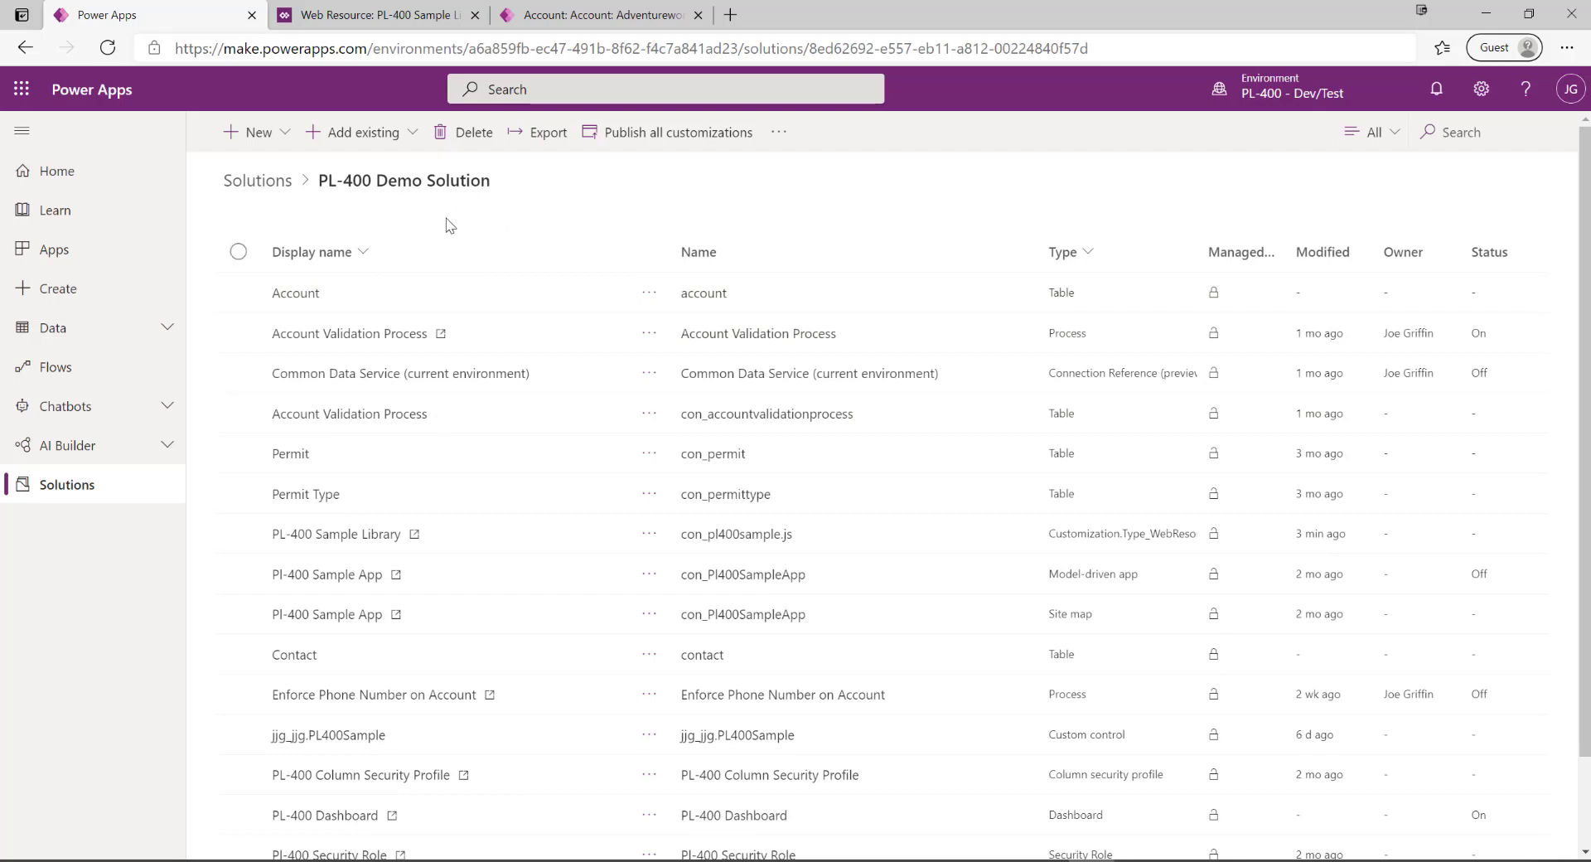
click(258, 181)
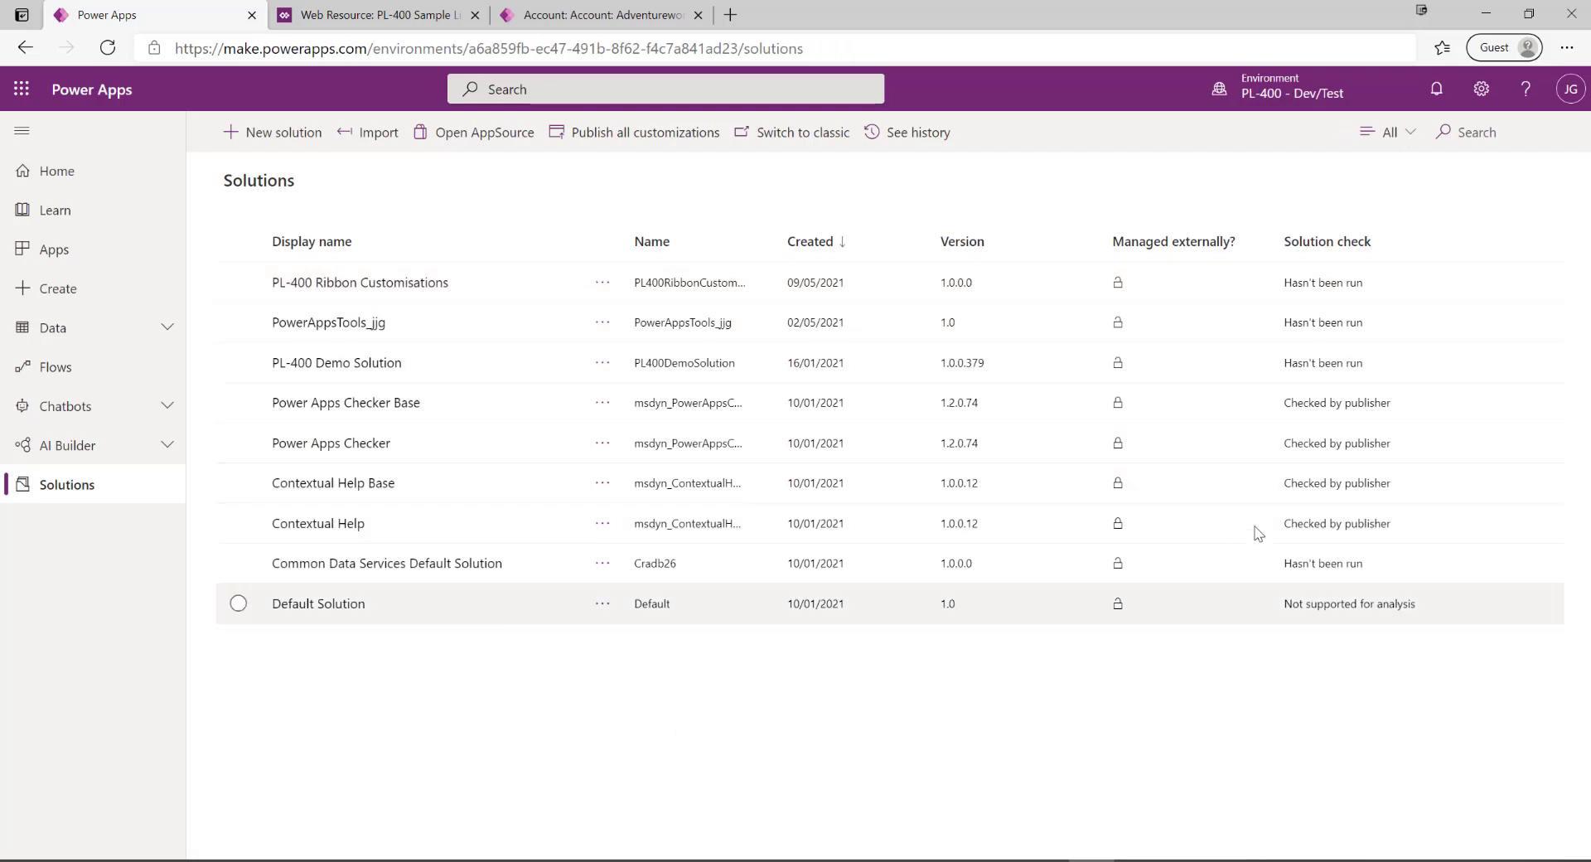
- Load PL-400 Ribbon Customisations in Ribbon Workbench and confirm account is the selected entity
key(alt+Tab)
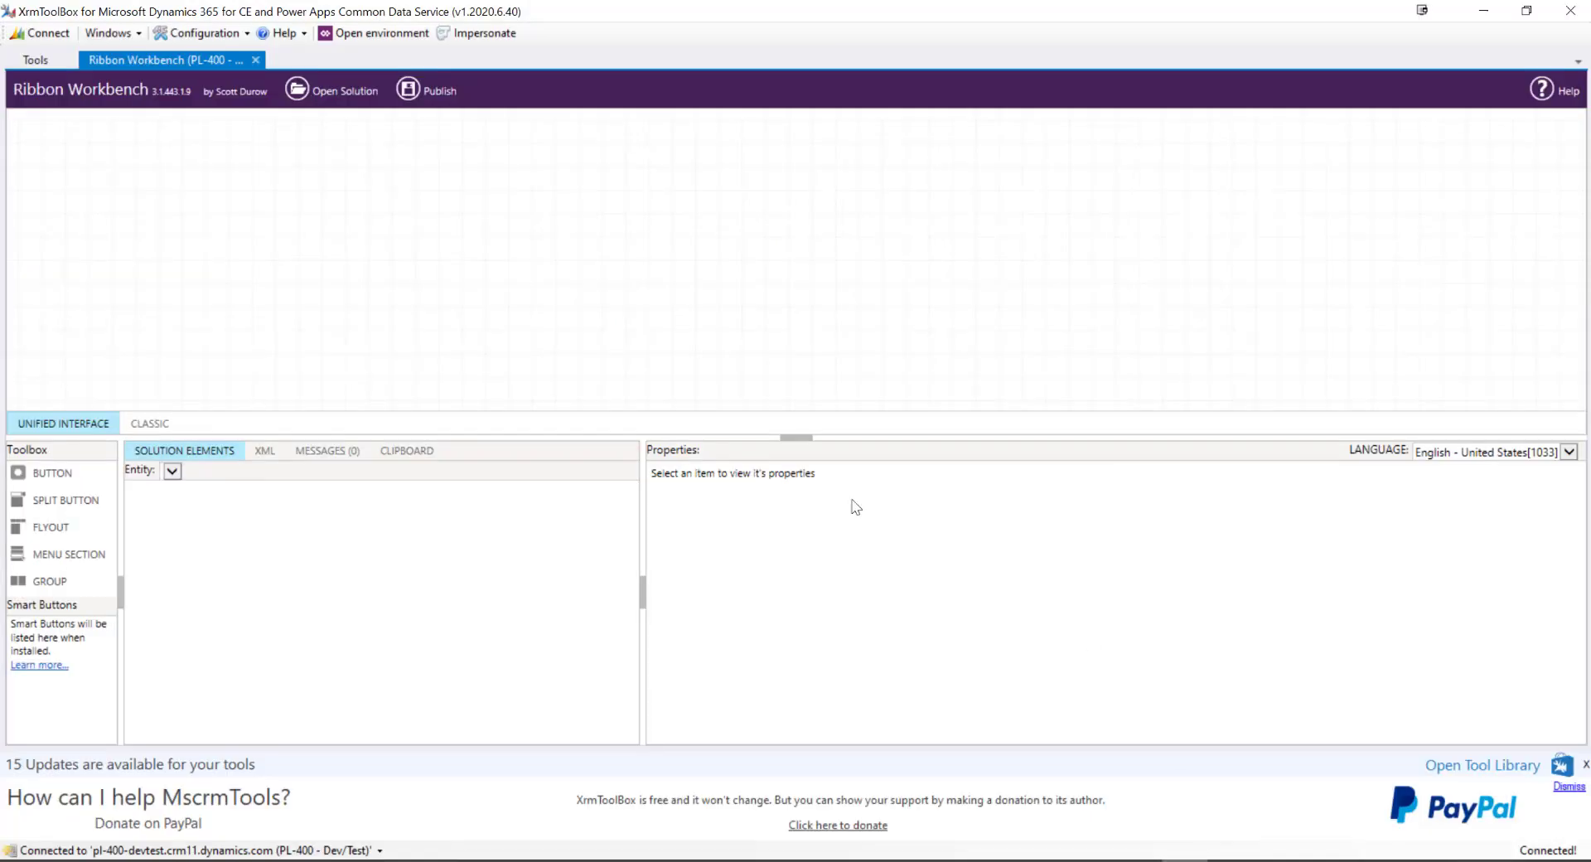
click(320, 100)
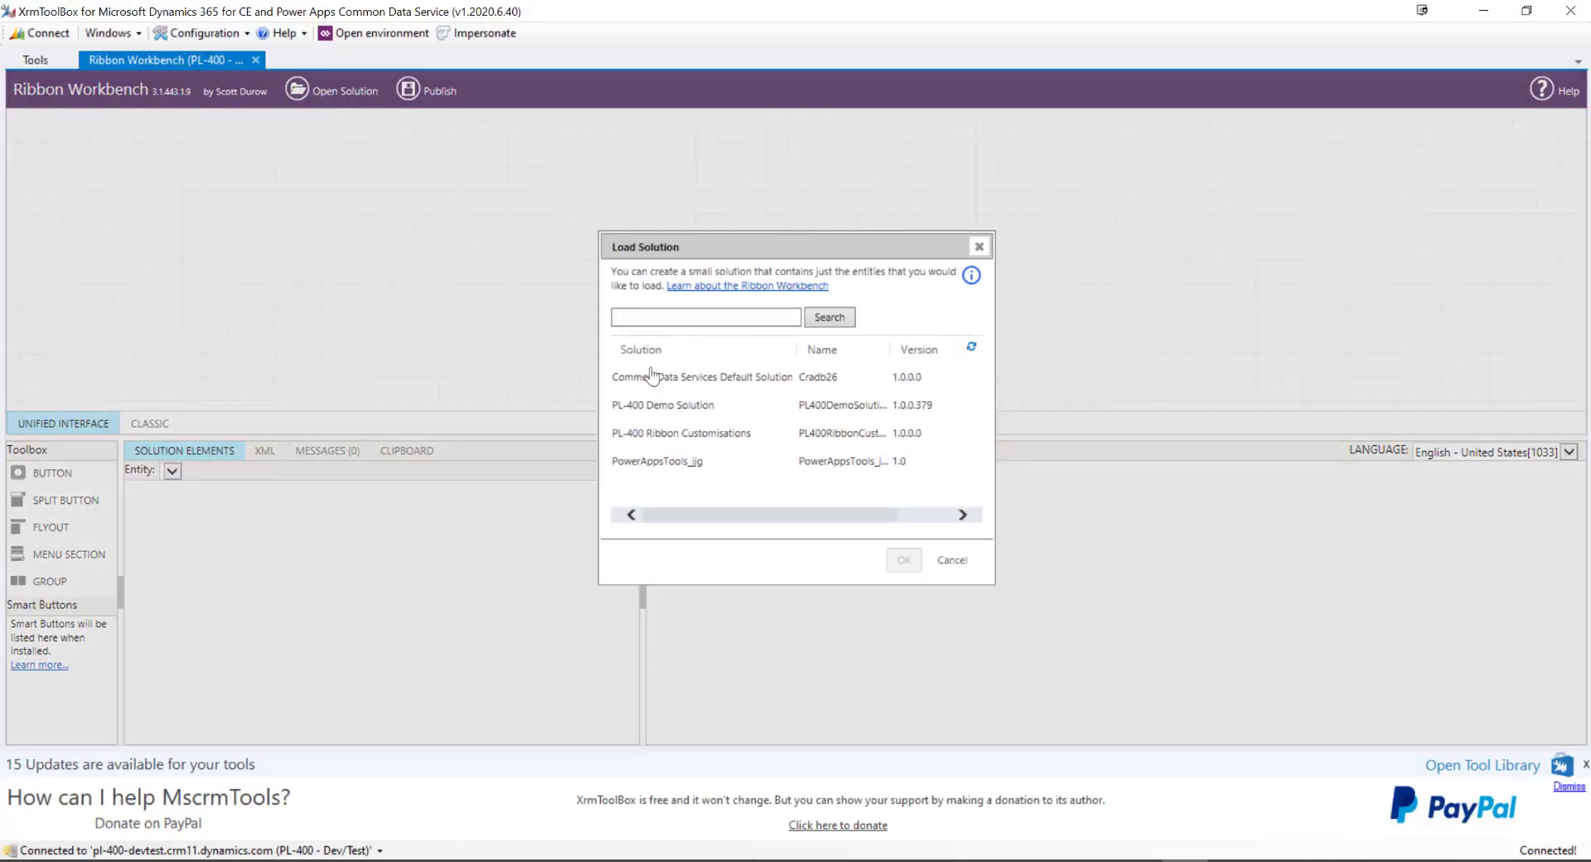
click(678, 442)
click(827, 434)
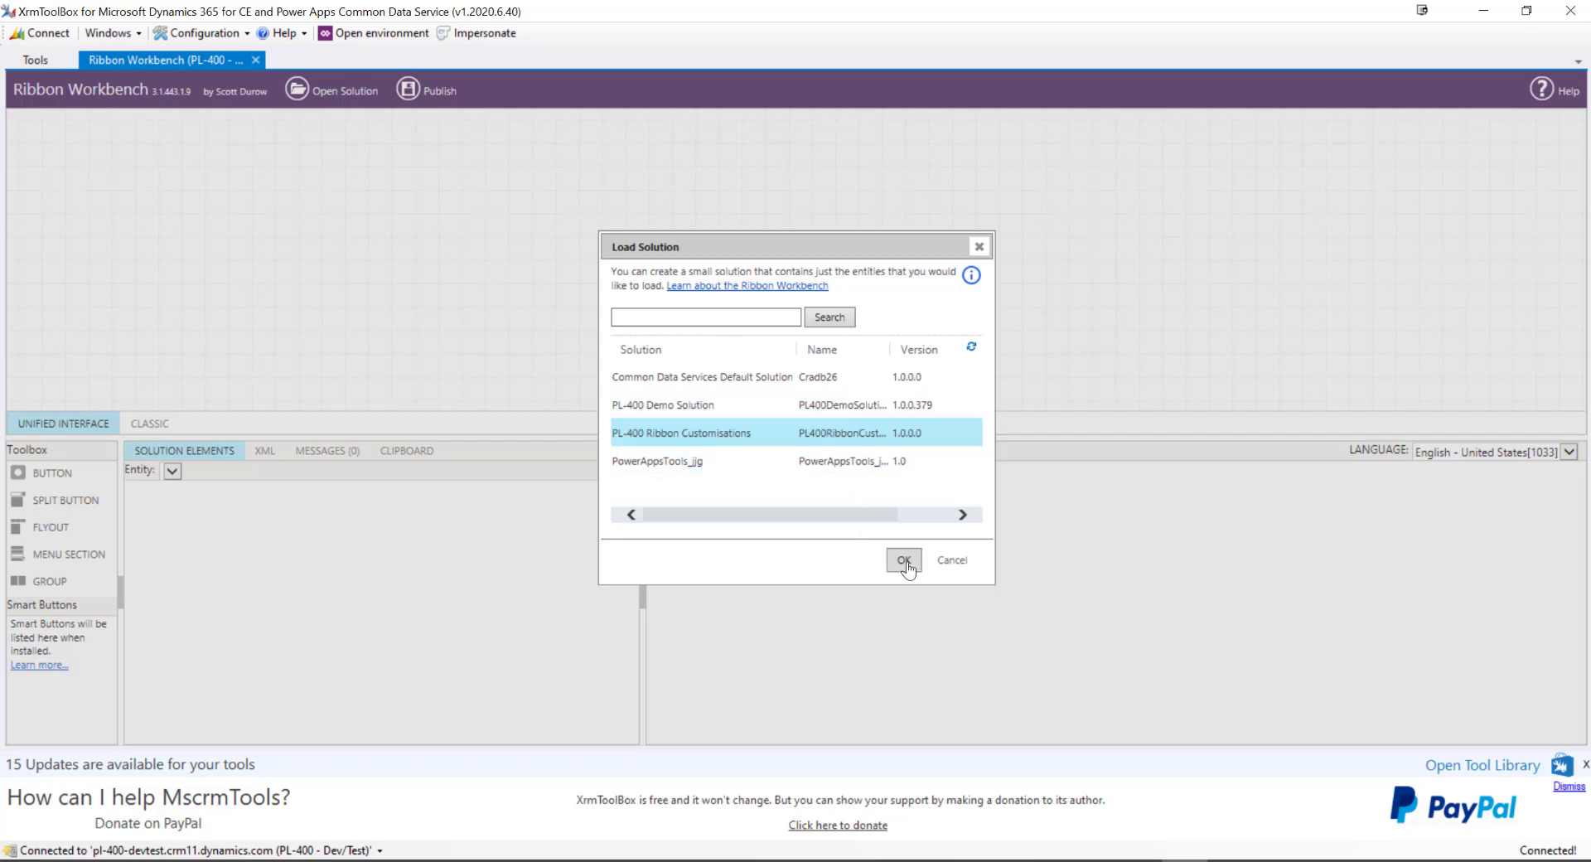
click(904, 559)
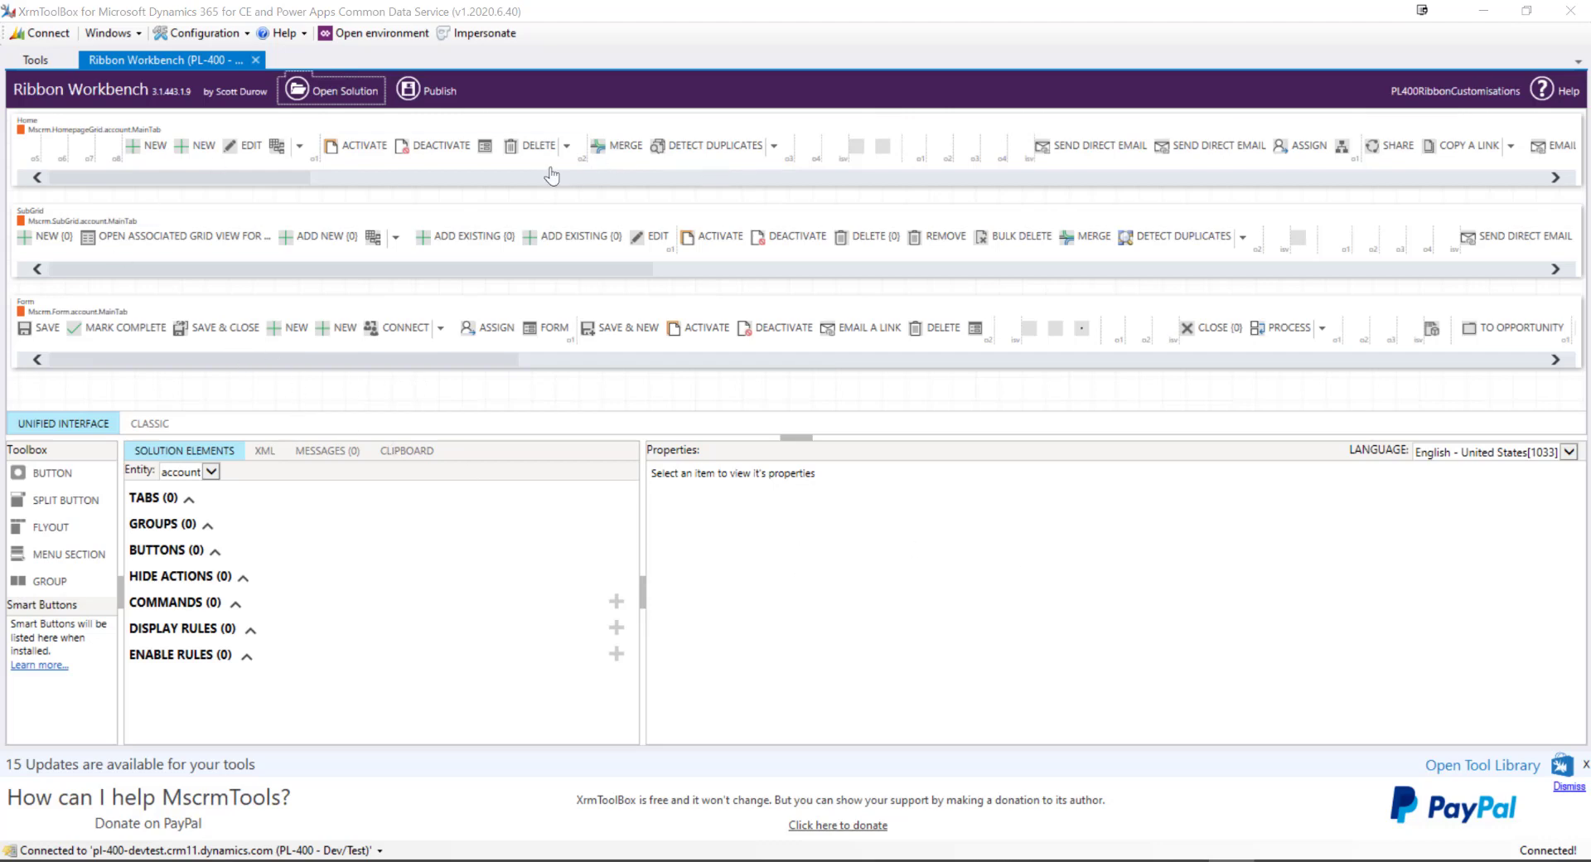
click(210, 469)
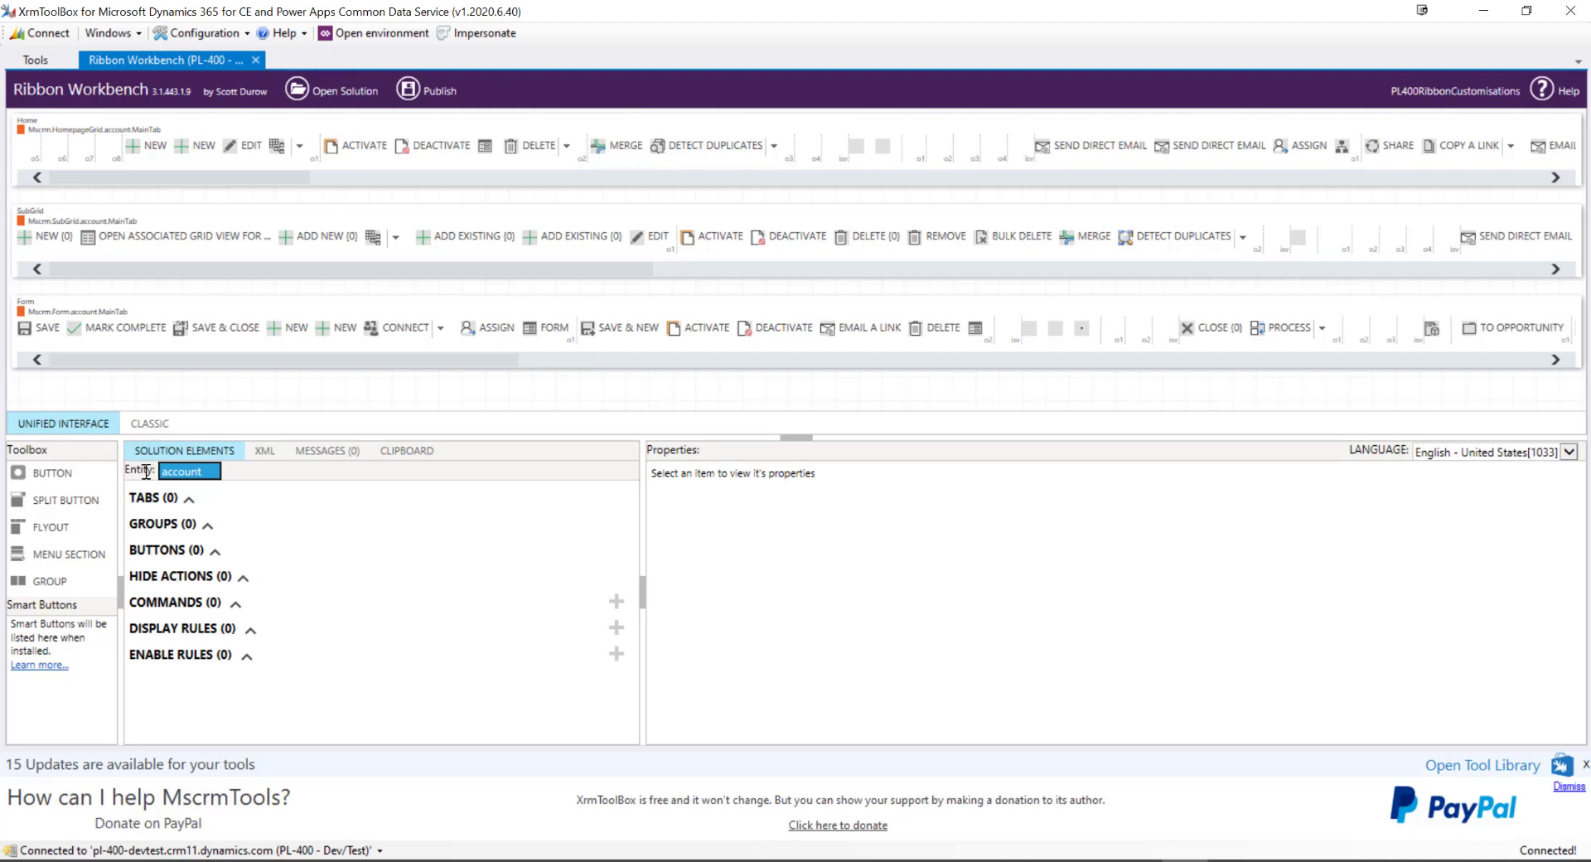
click(266, 469)
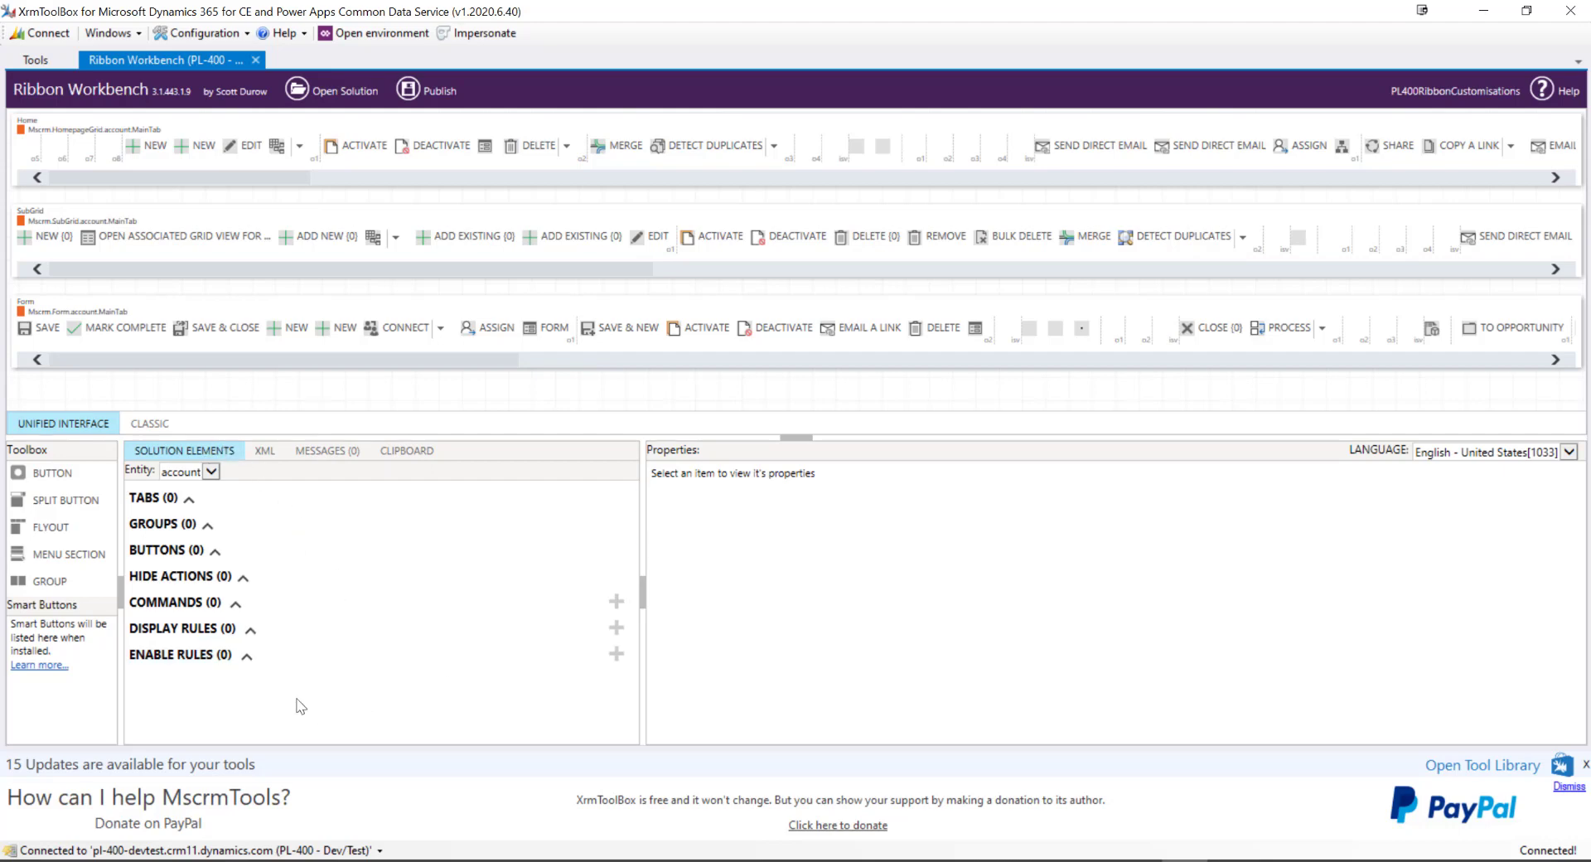
- Drag a new button onto the account Form command bar and set its Id to con.account.Button.Pl400Sample
mouse_move(51, 472)
mouse_down()
mouse_move(123, 424)
mouse_move(242, 433)
mouse_move(389, 353)
mouse_move(365, 339)
mouse_up()
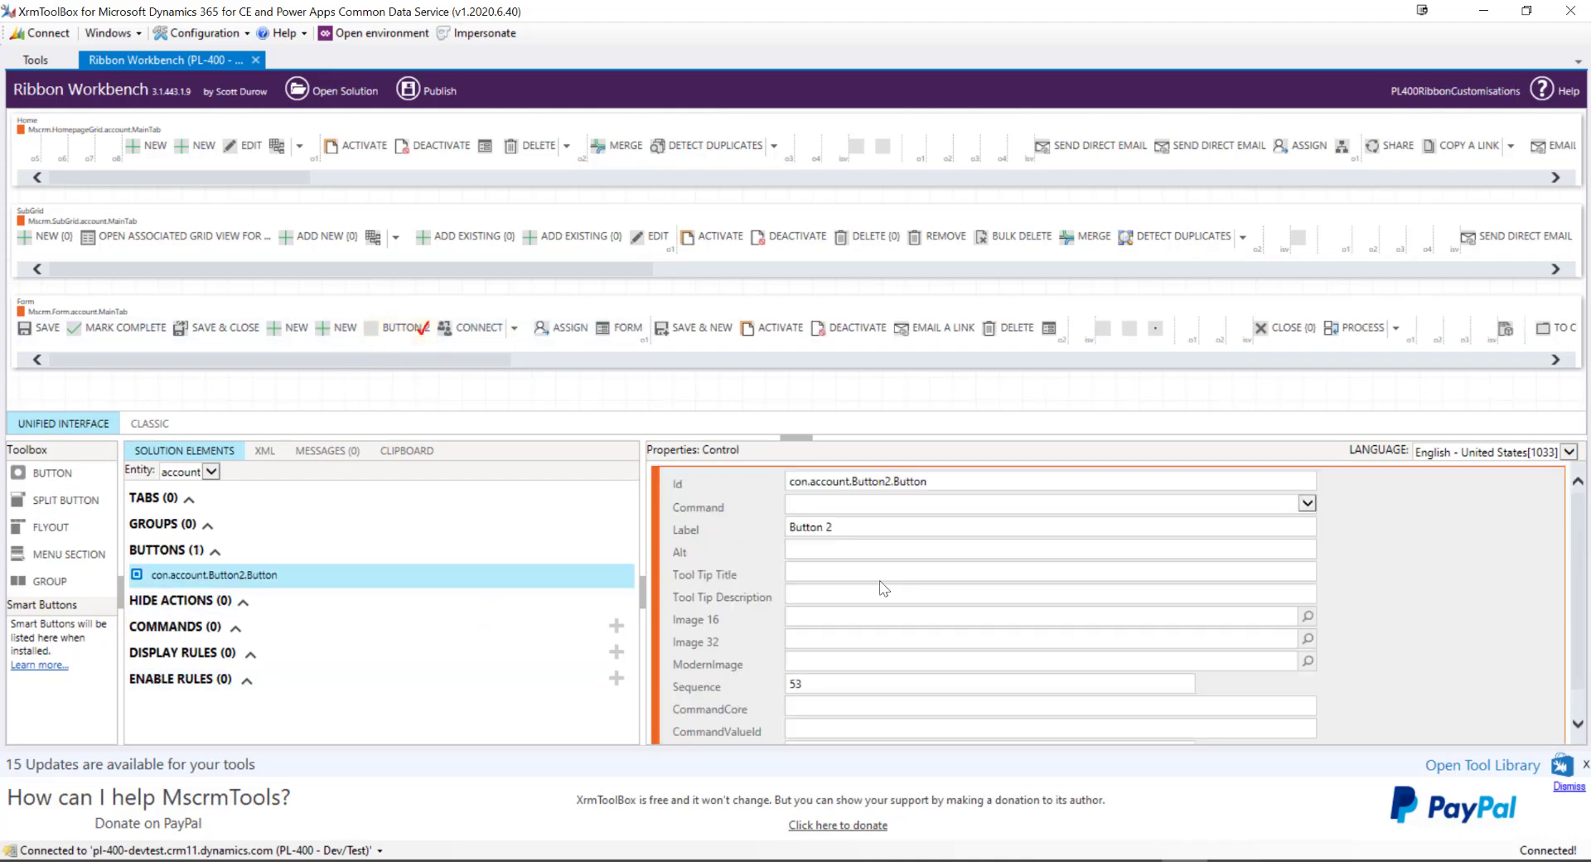
drag(943, 481, 855, 481)
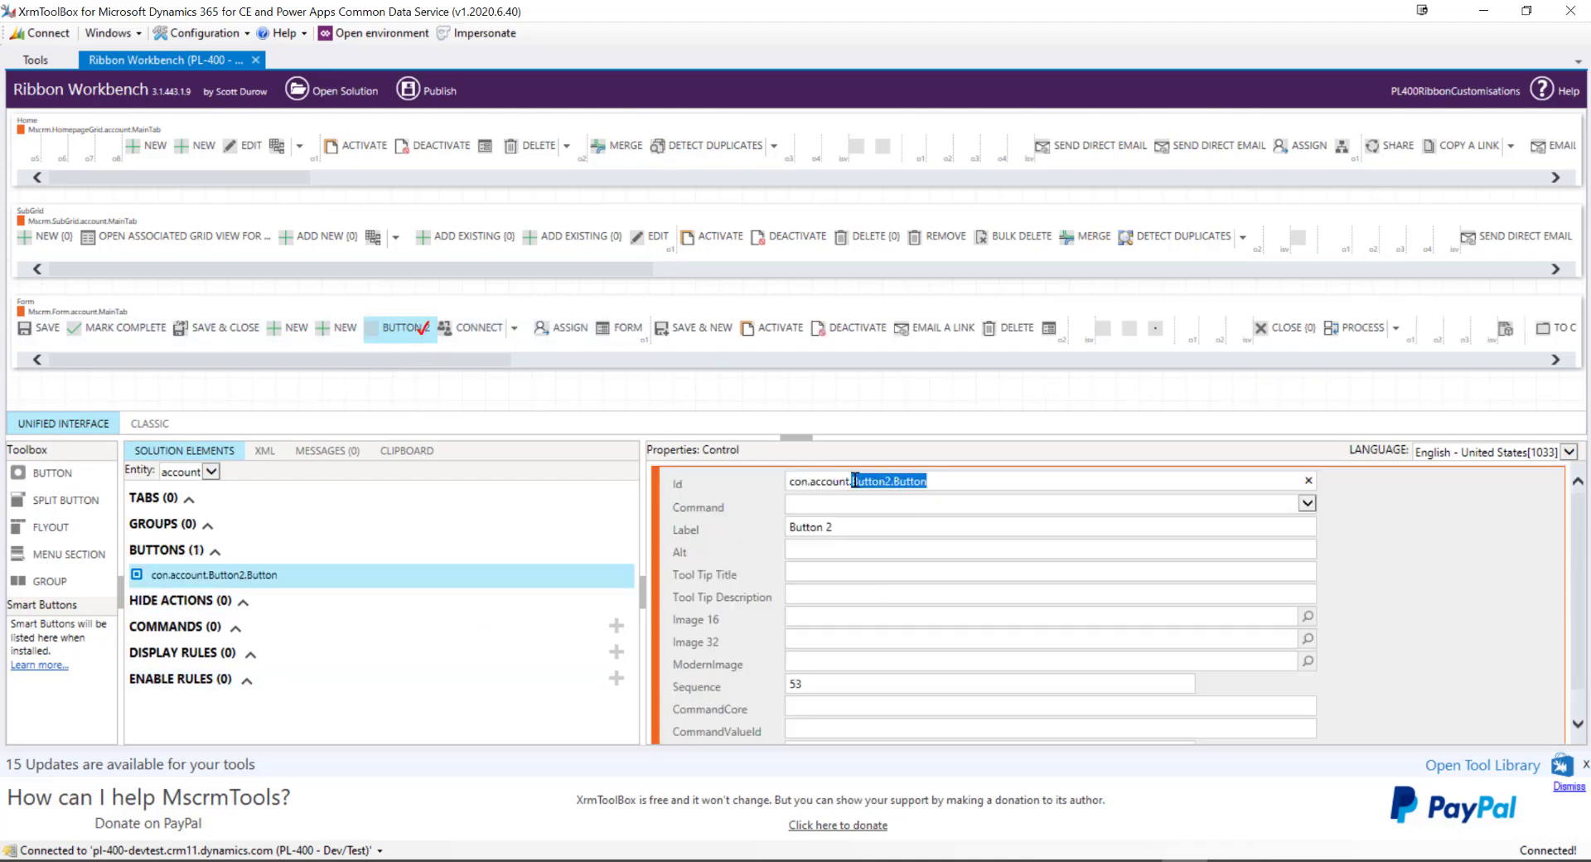
text(Button)
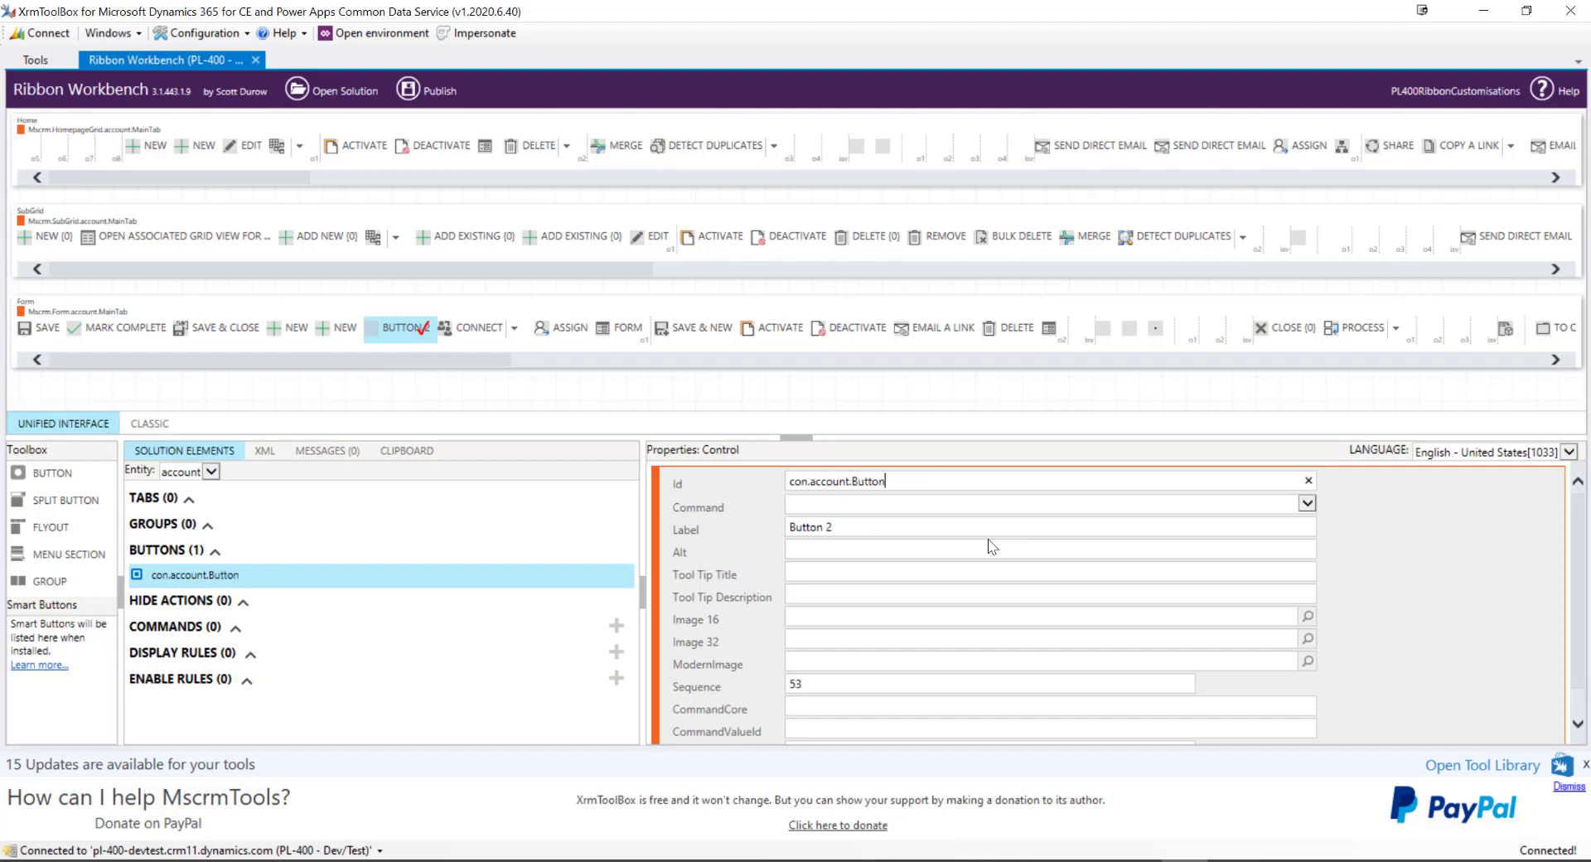
text(.Pl400Sample)
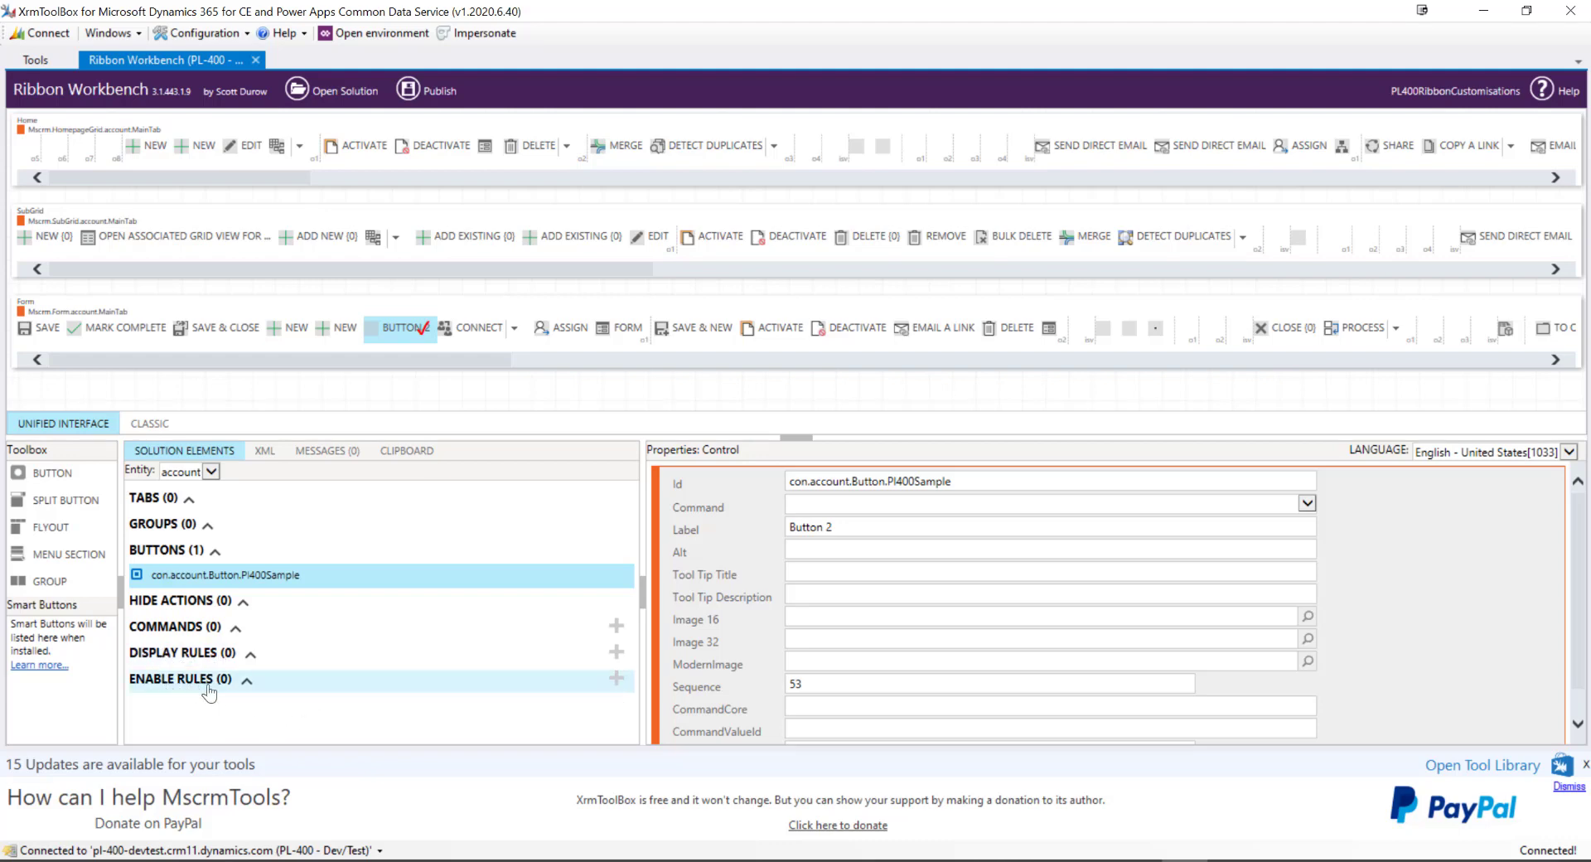
- Add command con.account.Command.Pl400SampleCommand to the account entity with a Custom Javascript Action
click(237, 628)
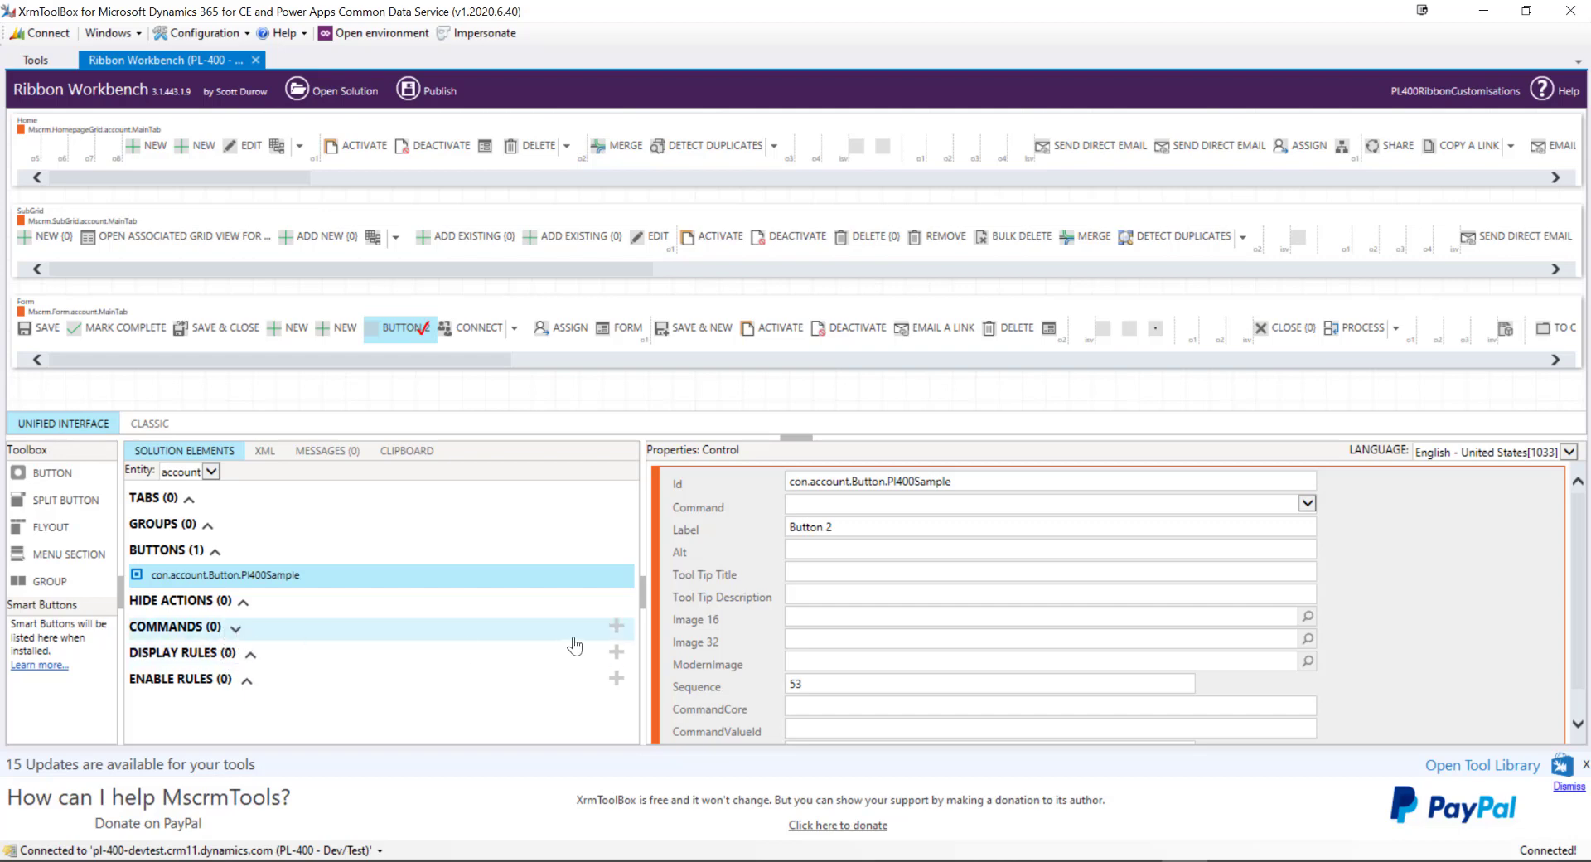
click(616, 625)
scroll(796, 593, up, 1)
drag(965, 480, 910, 481)
key(BackSpace)
key(BackSpace)
key(BackSpace)
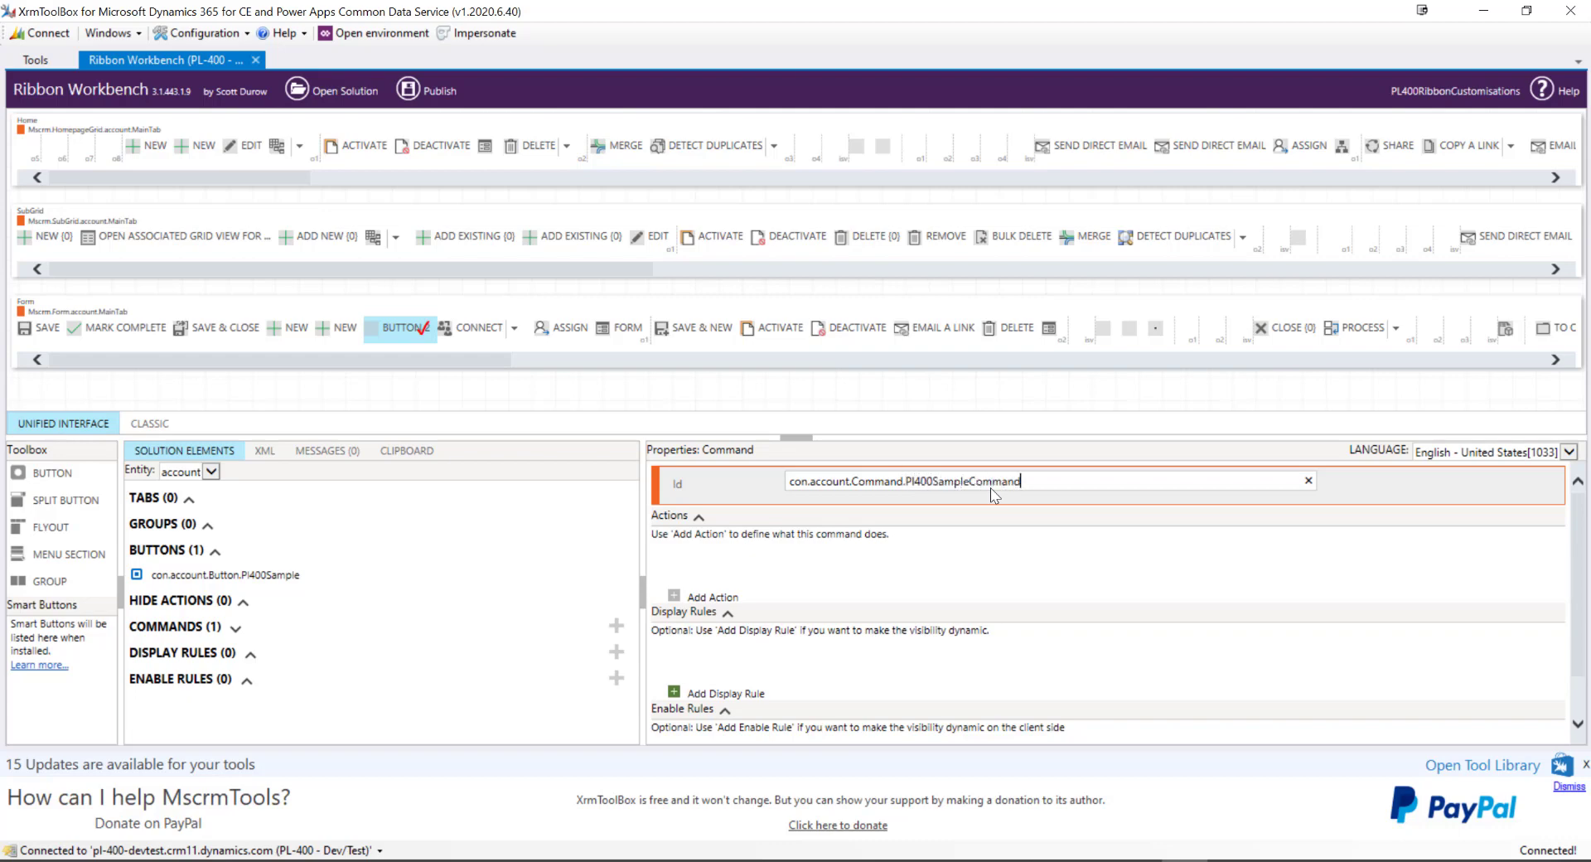
click(671, 597)
click(754, 631)
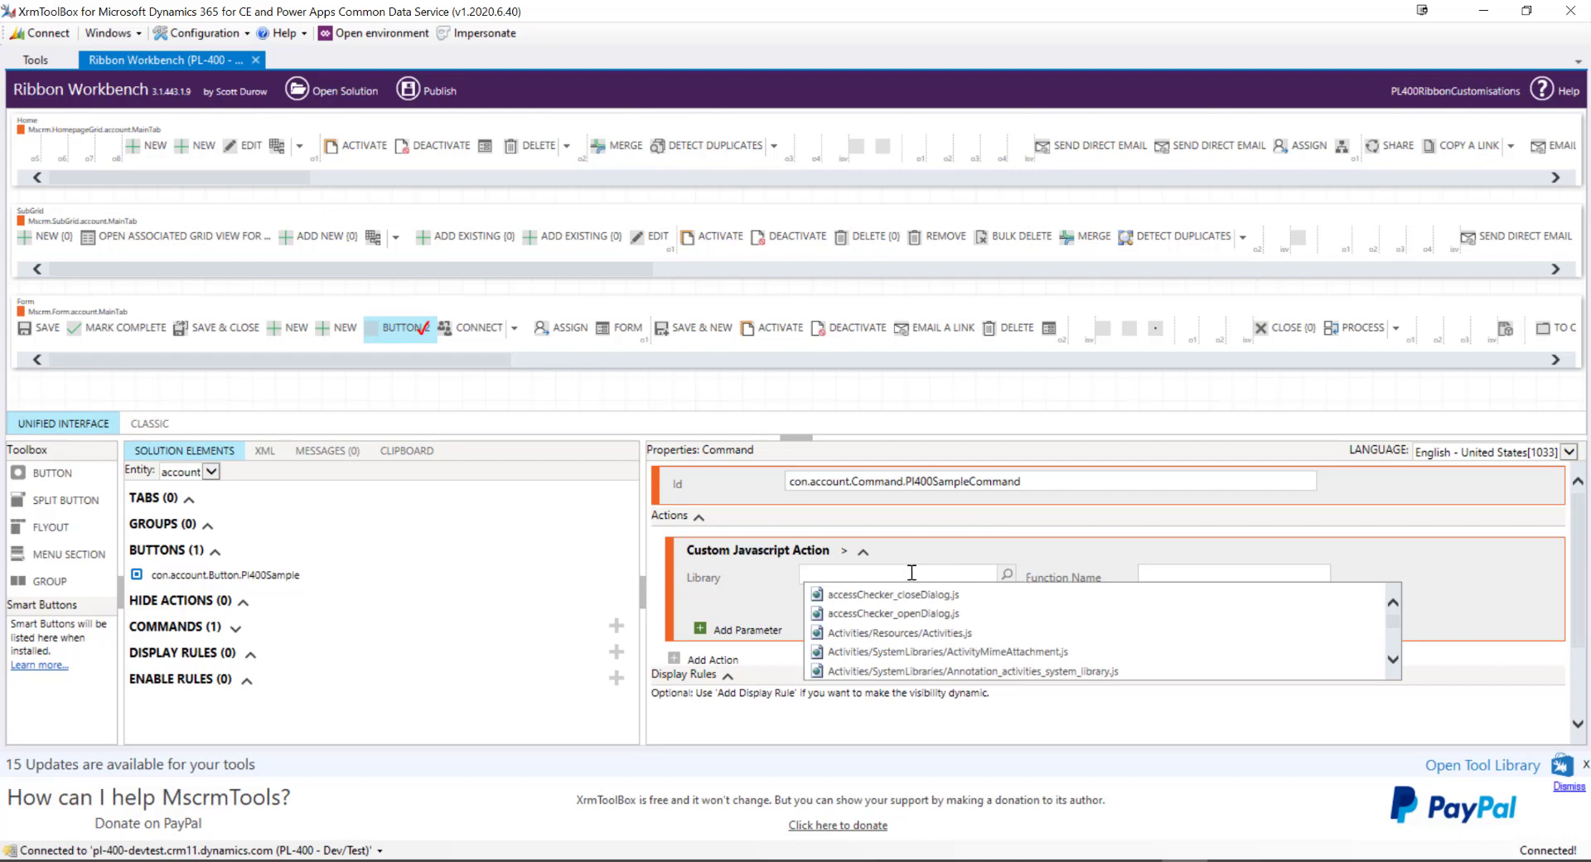
- Set the JavaScript action's library to $webresource:con_pl400sample.js
text(con_)
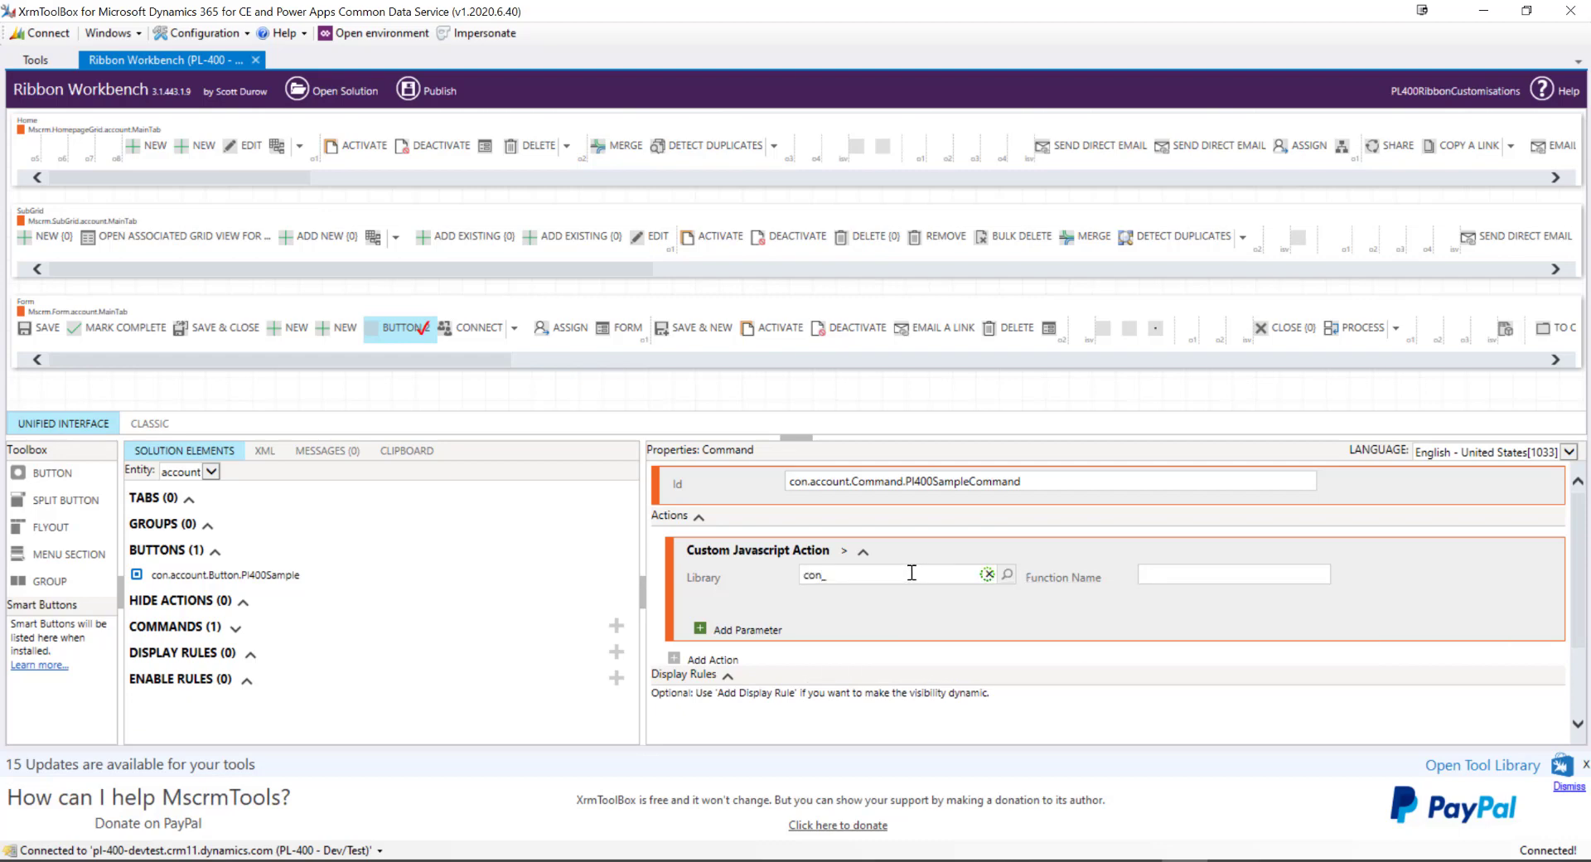
scroll(920, 623, down, 3)
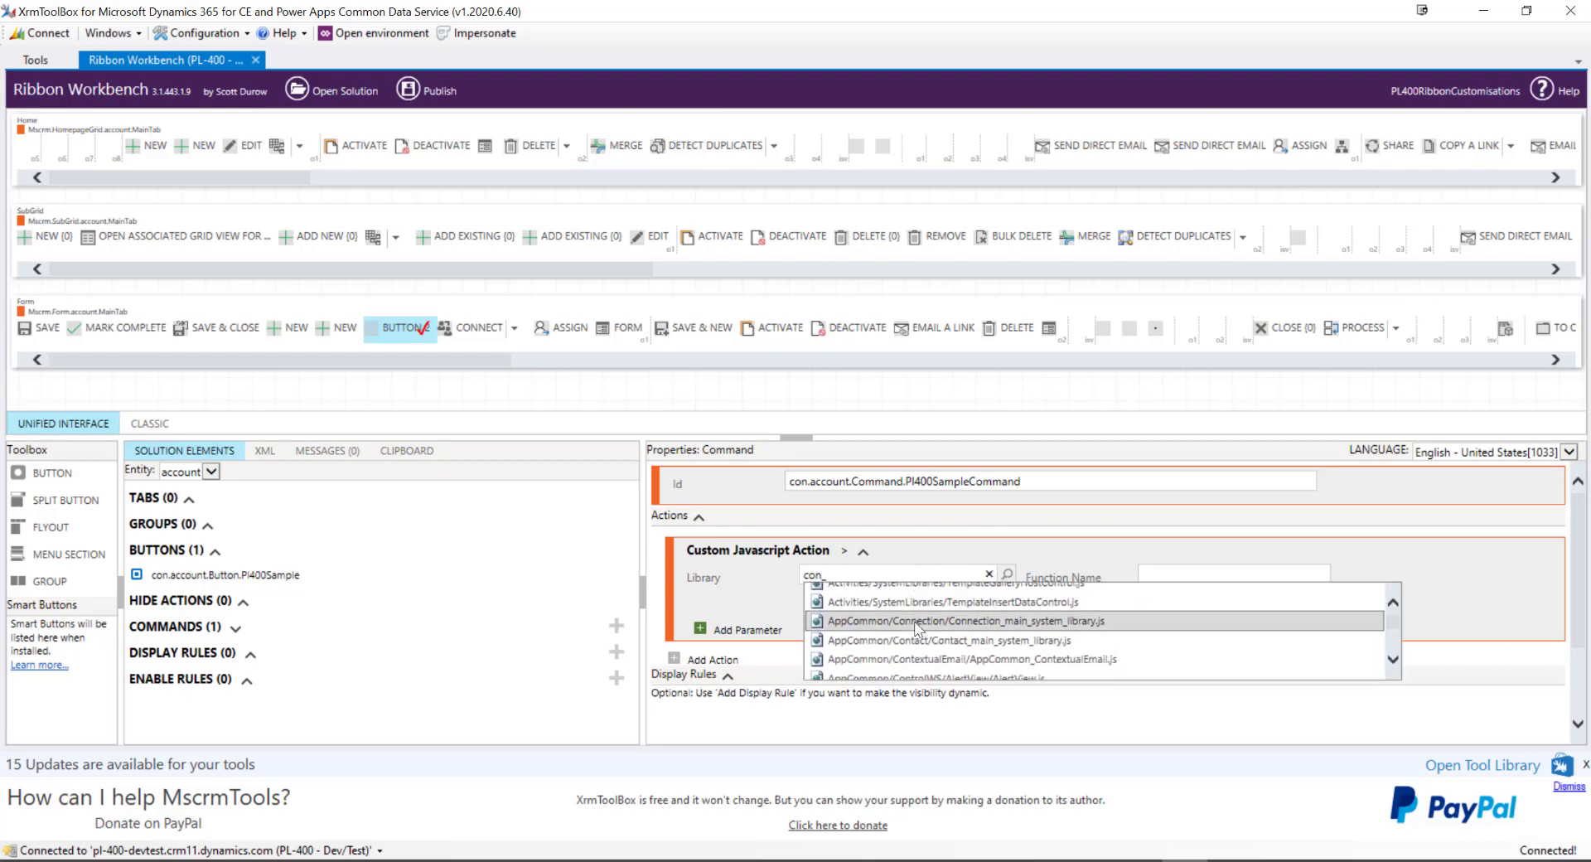
scroll(920, 623, down, 10)
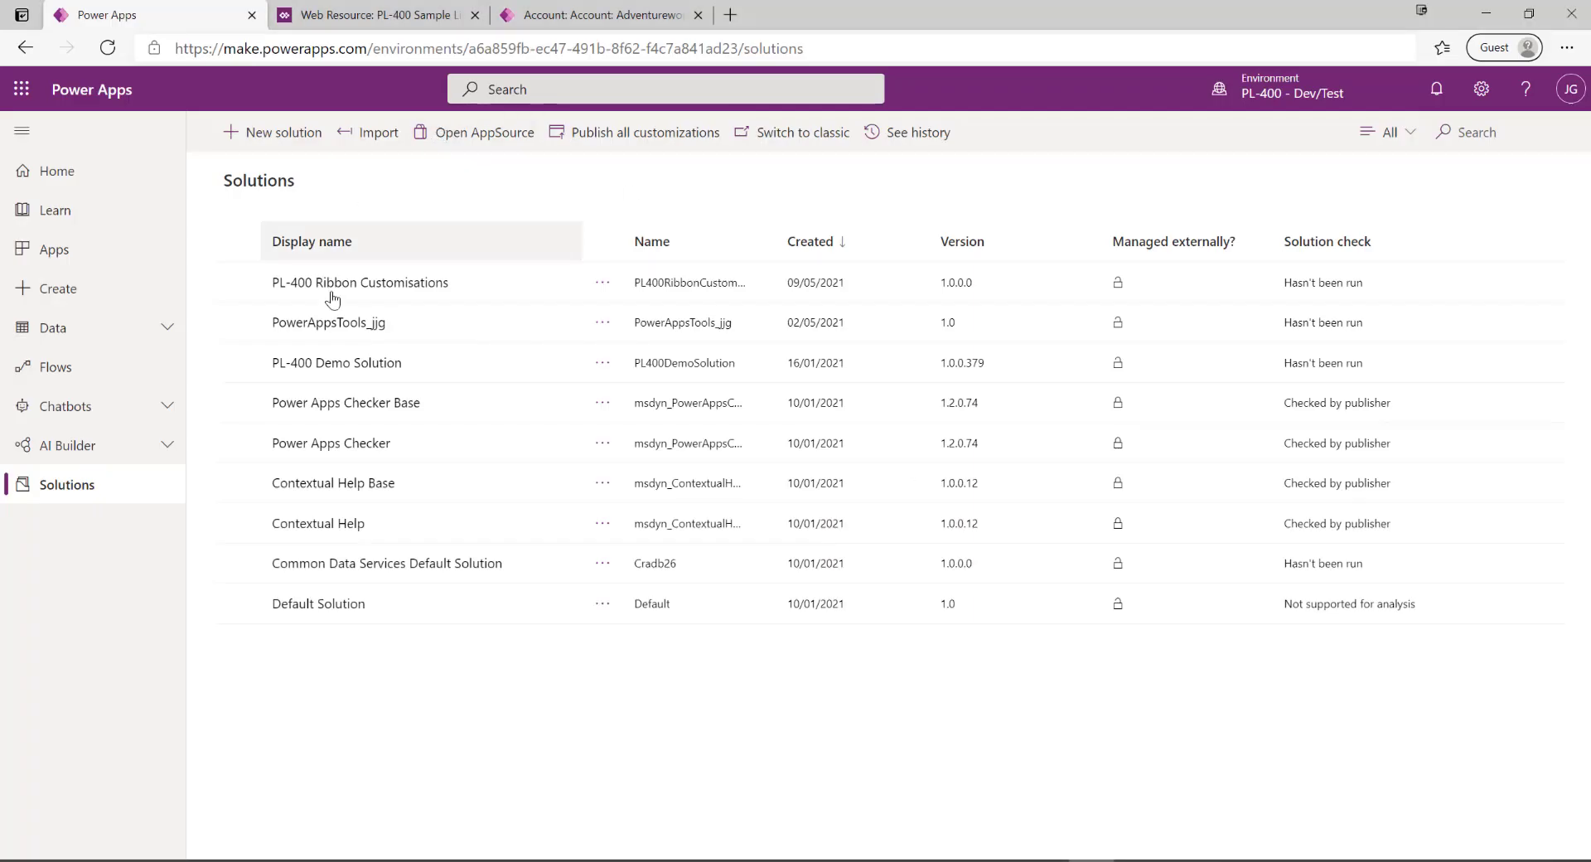
click(321, 369)
click(321, 365)
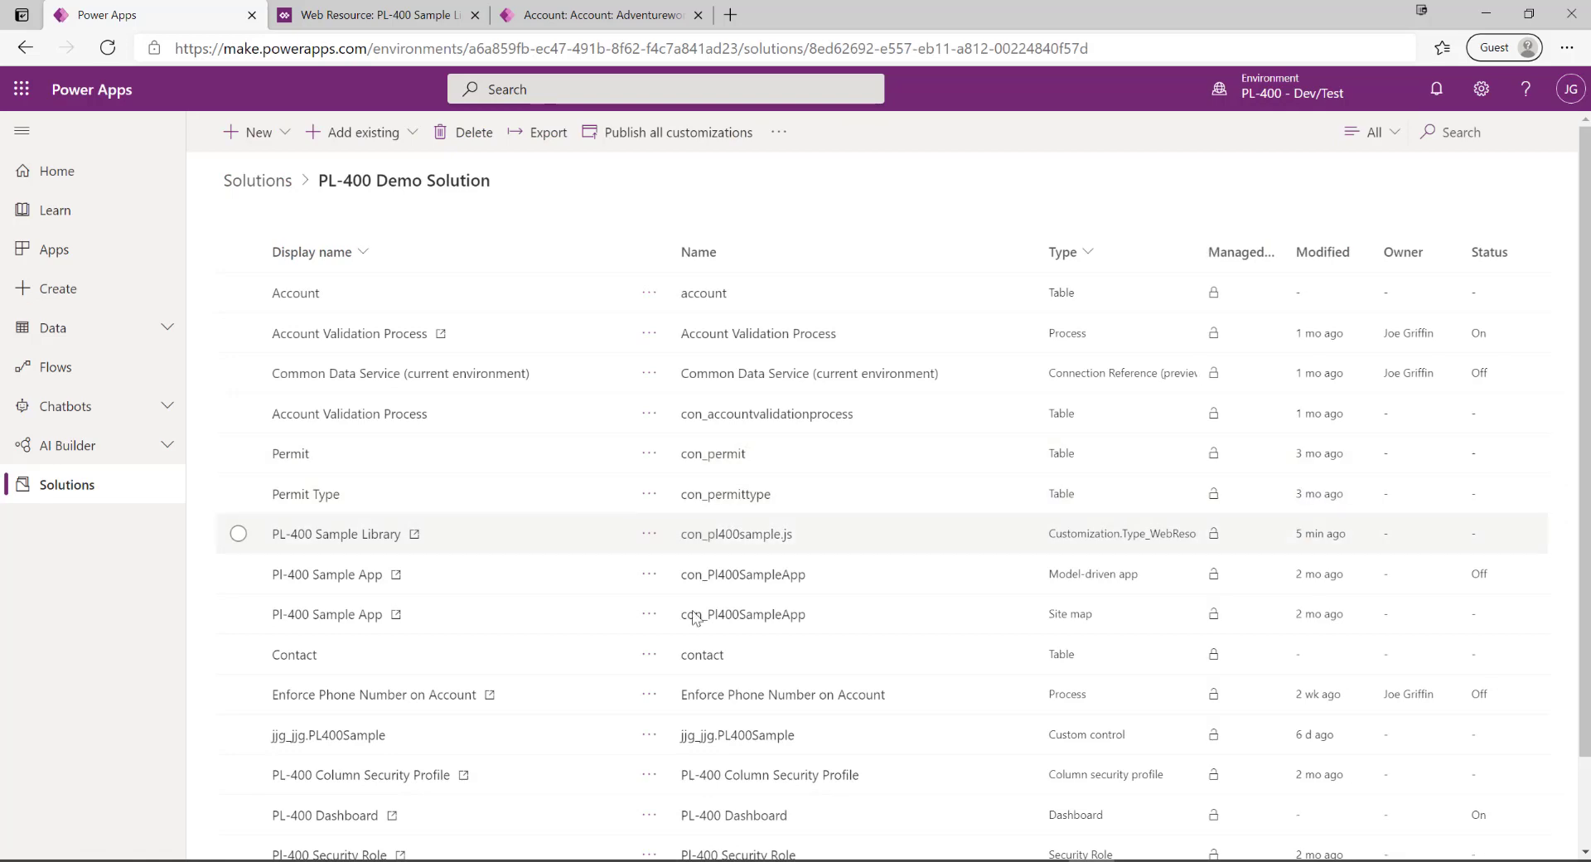
click(1486, 14)
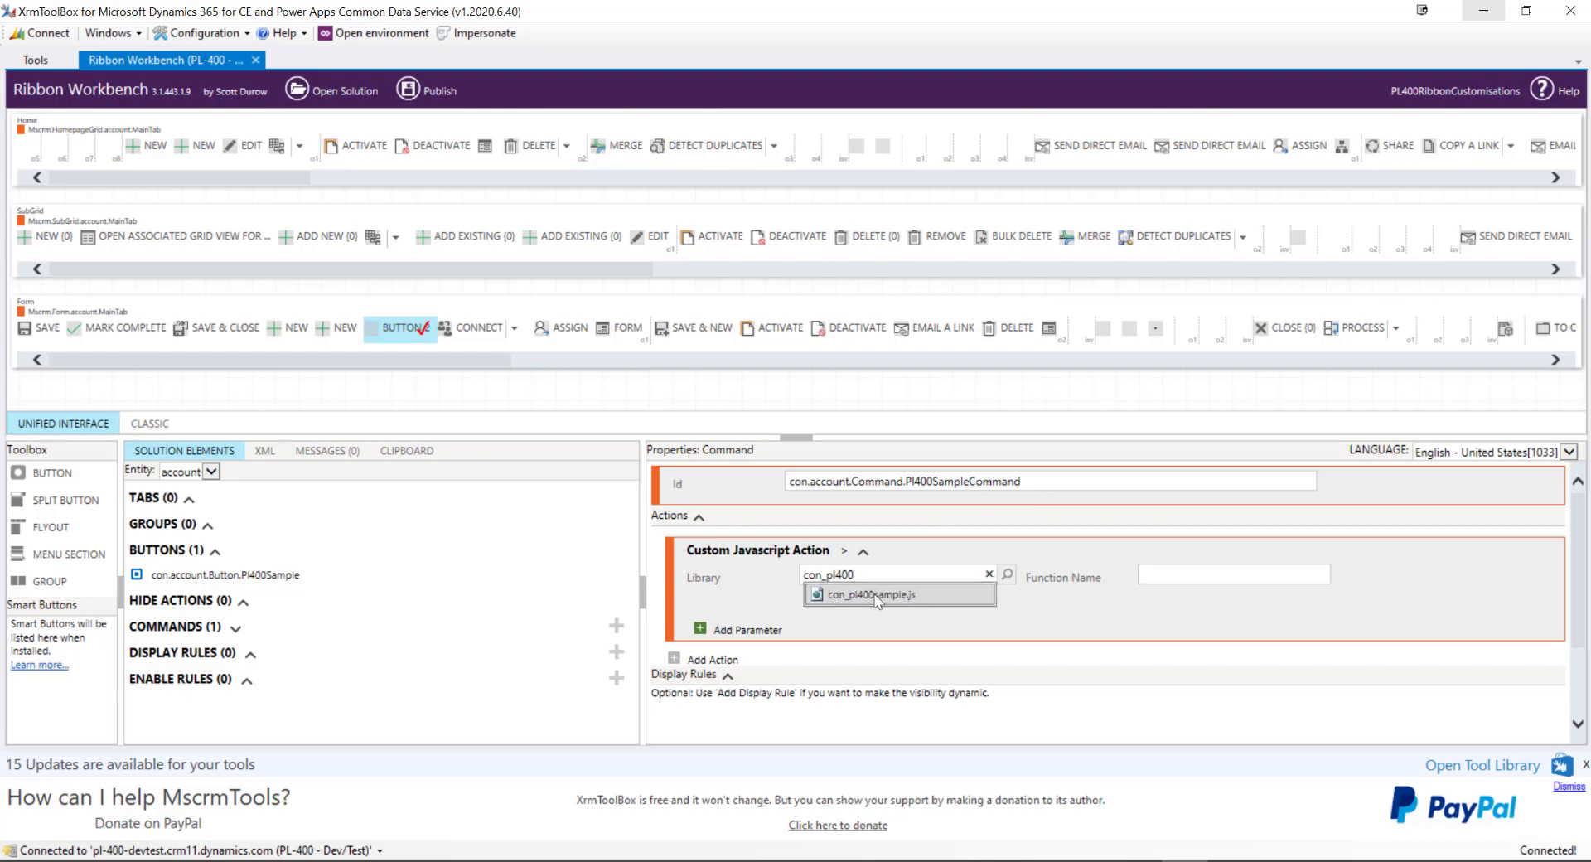
click(868, 594)
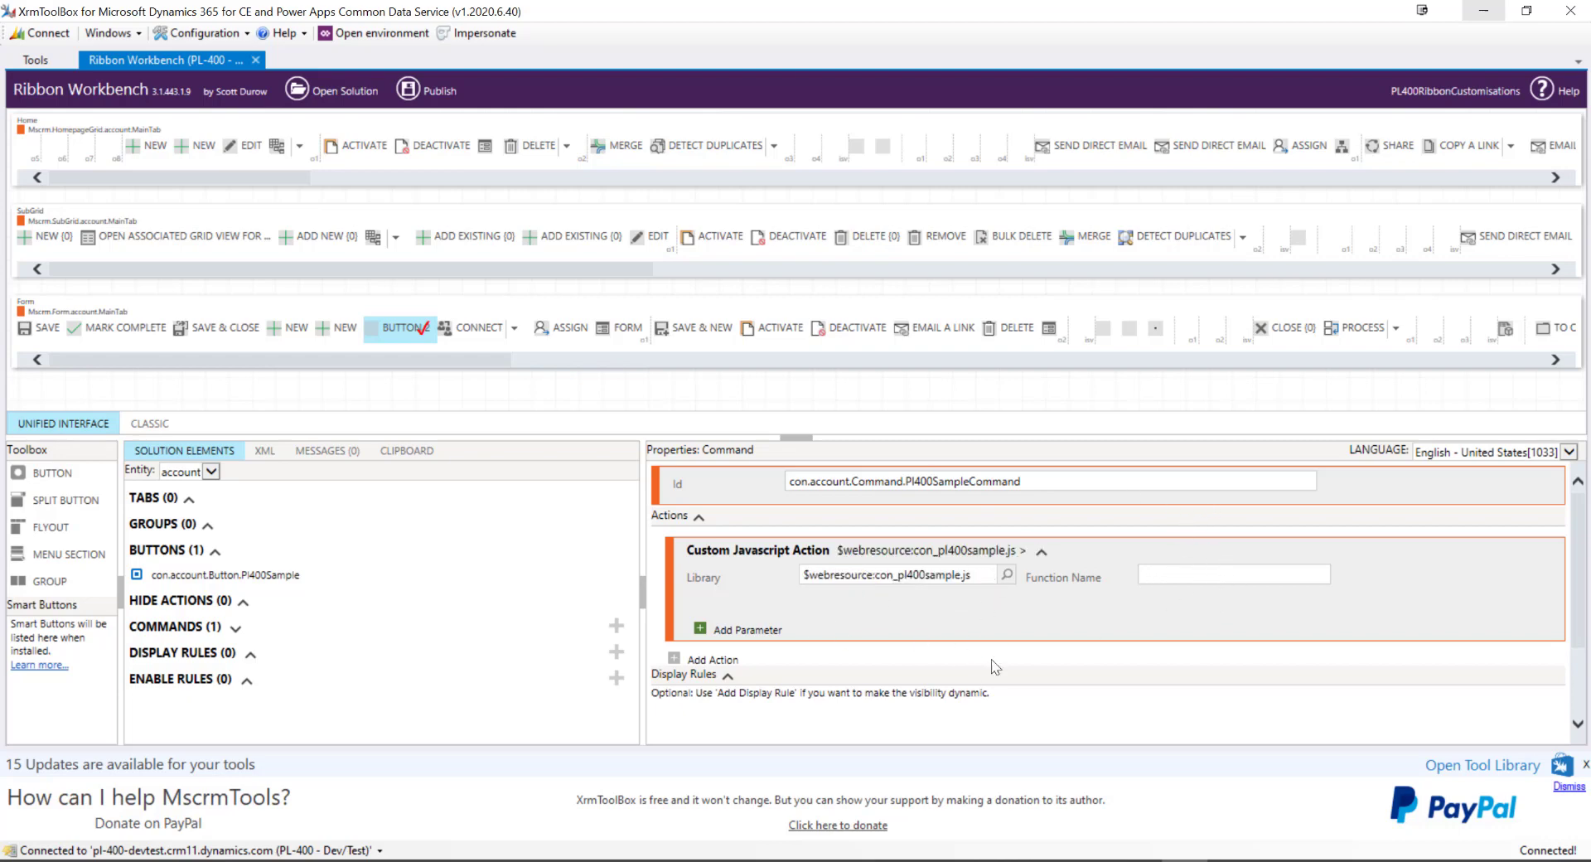
- Set the function name to PL400Sample.Scripts.RibbonSample._onClickShowAlert, copied from the script in VS Code
key(alt+Tab)
click(576, 362)
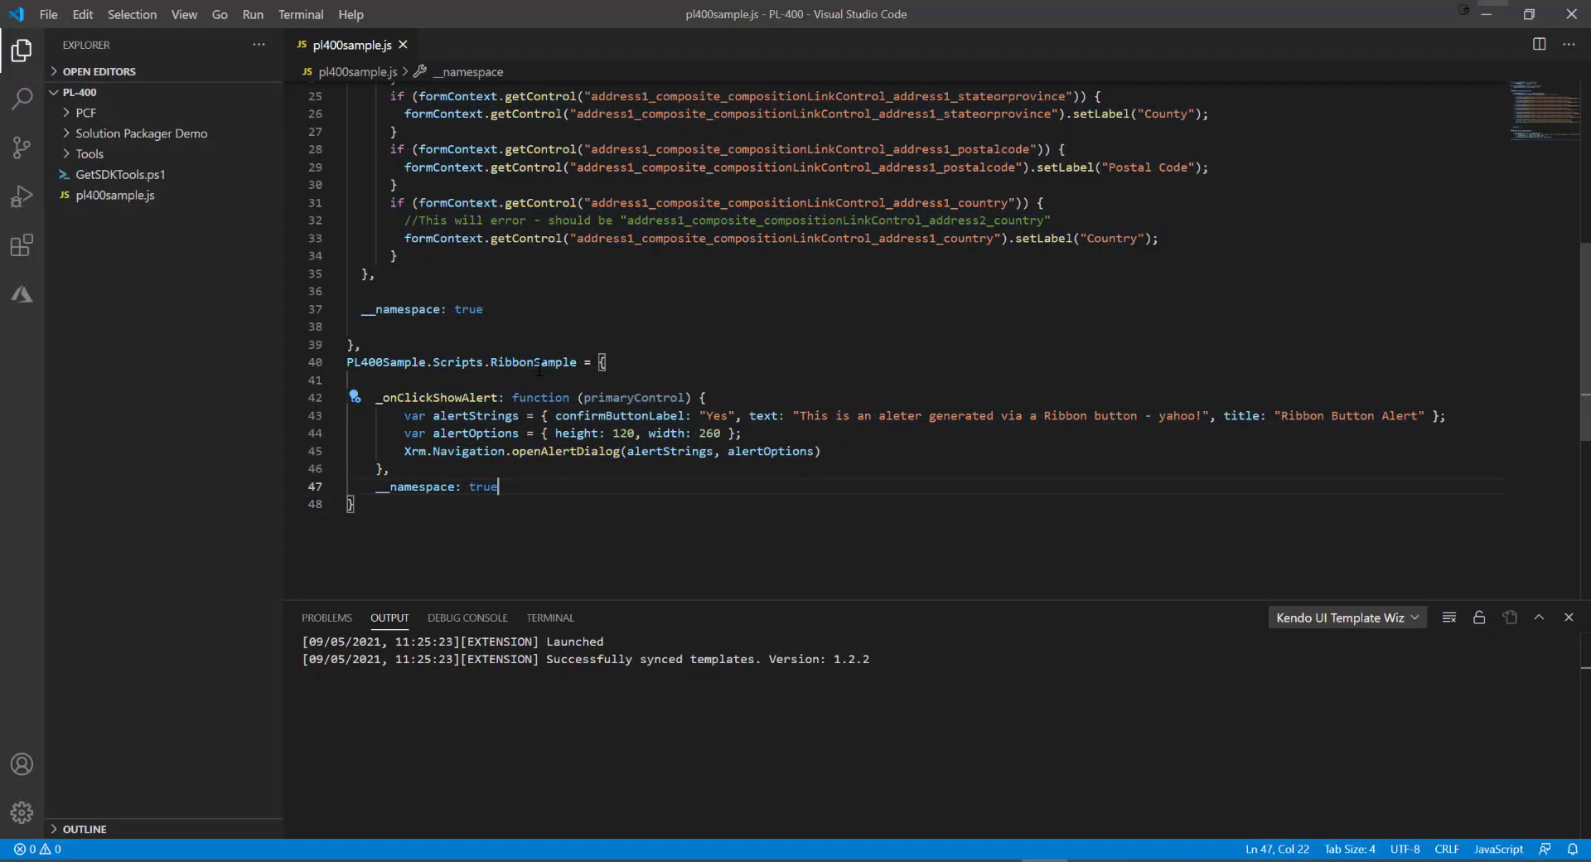
drag(576, 363, 347, 363)
key(ctrl+c)
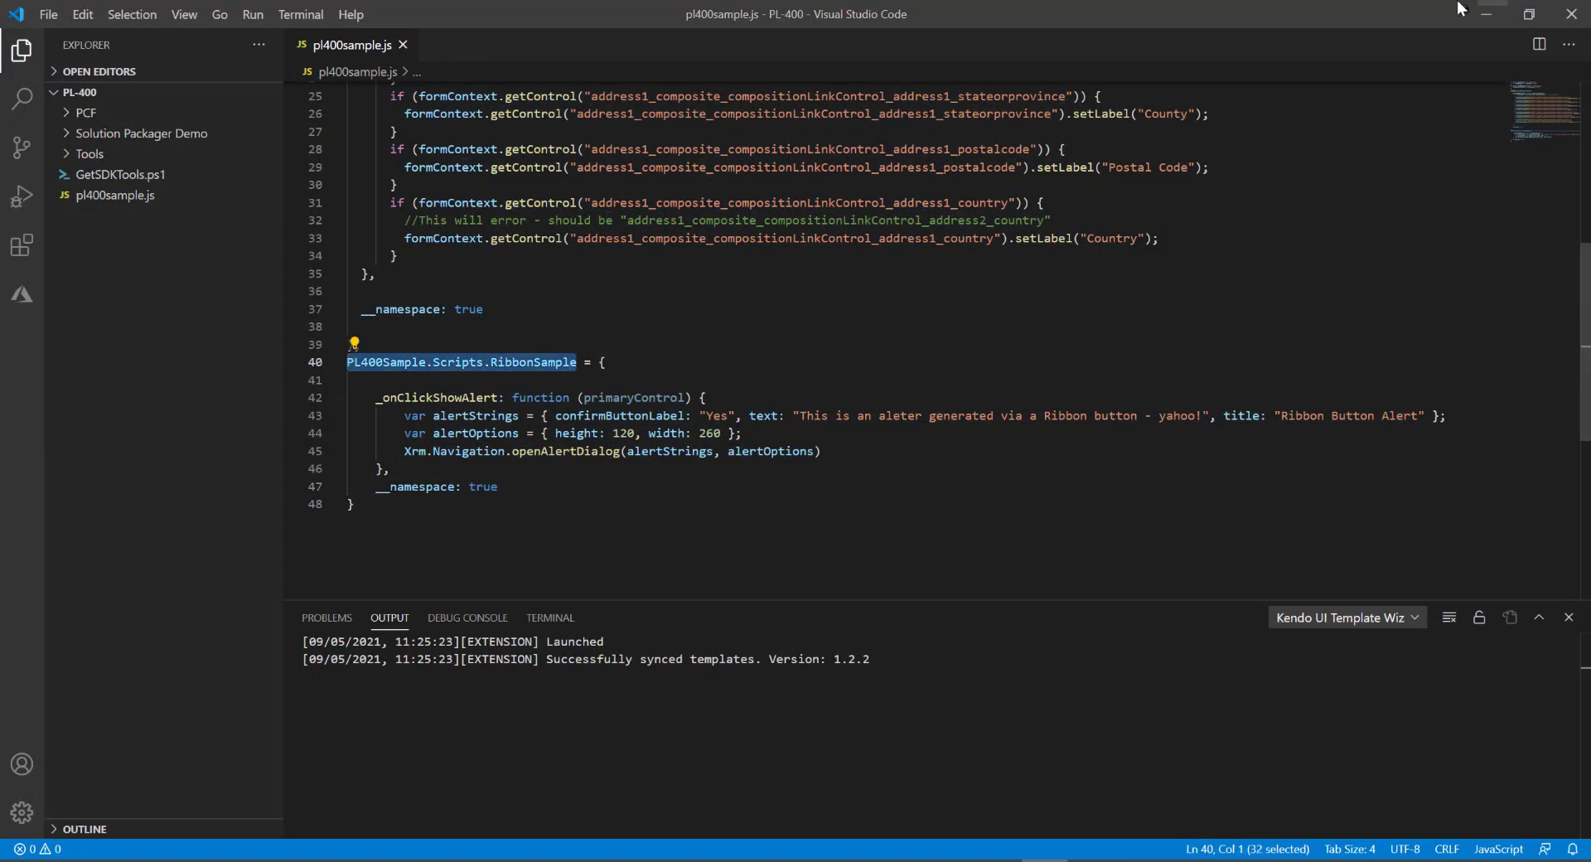
click(1486, 15)
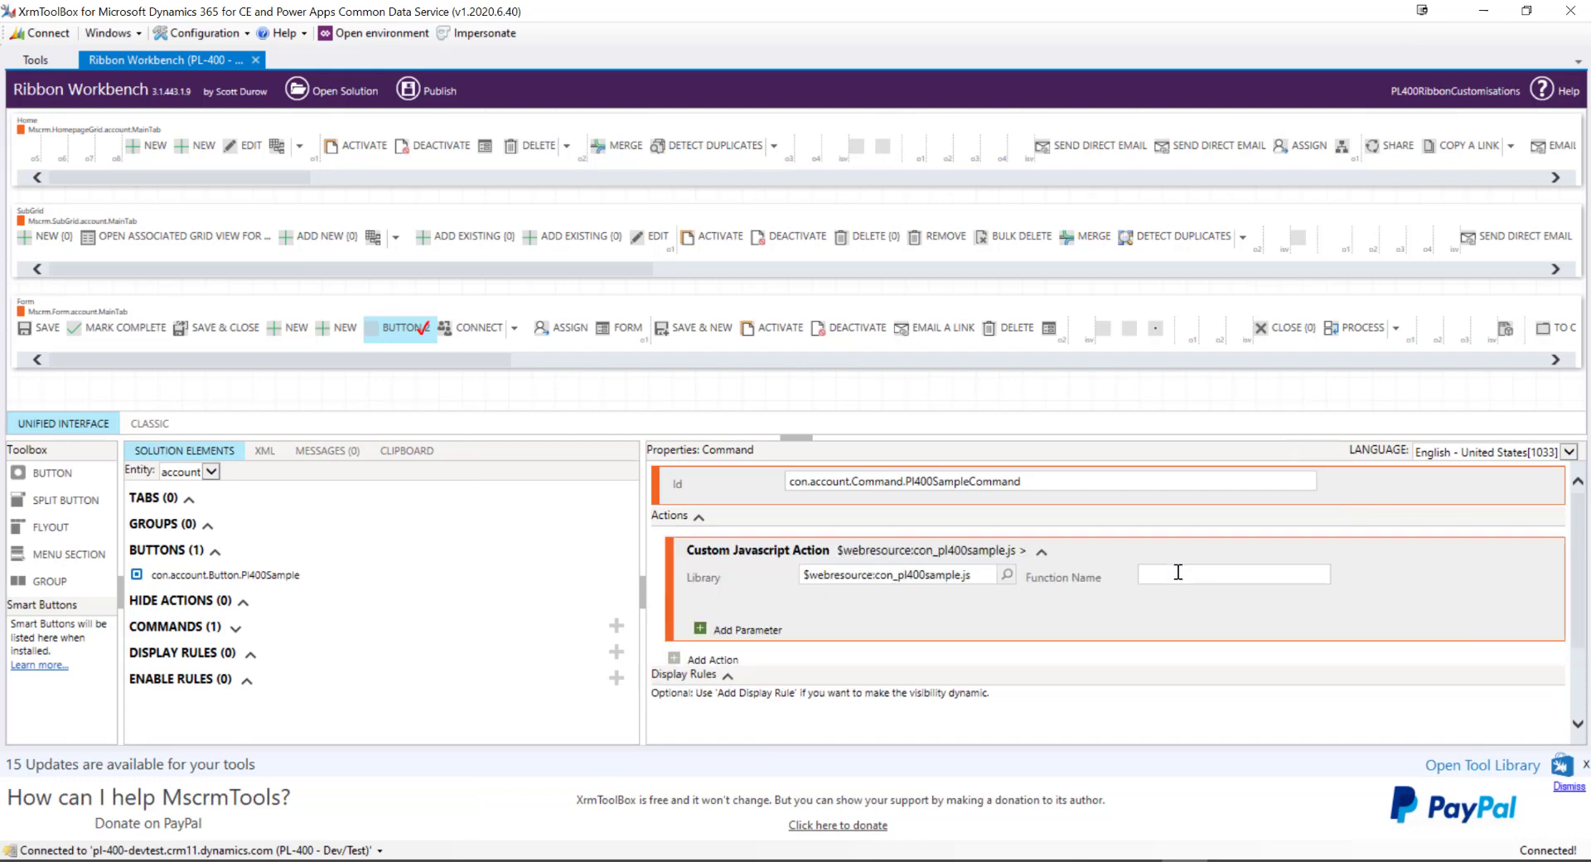
key(ctrl+v)
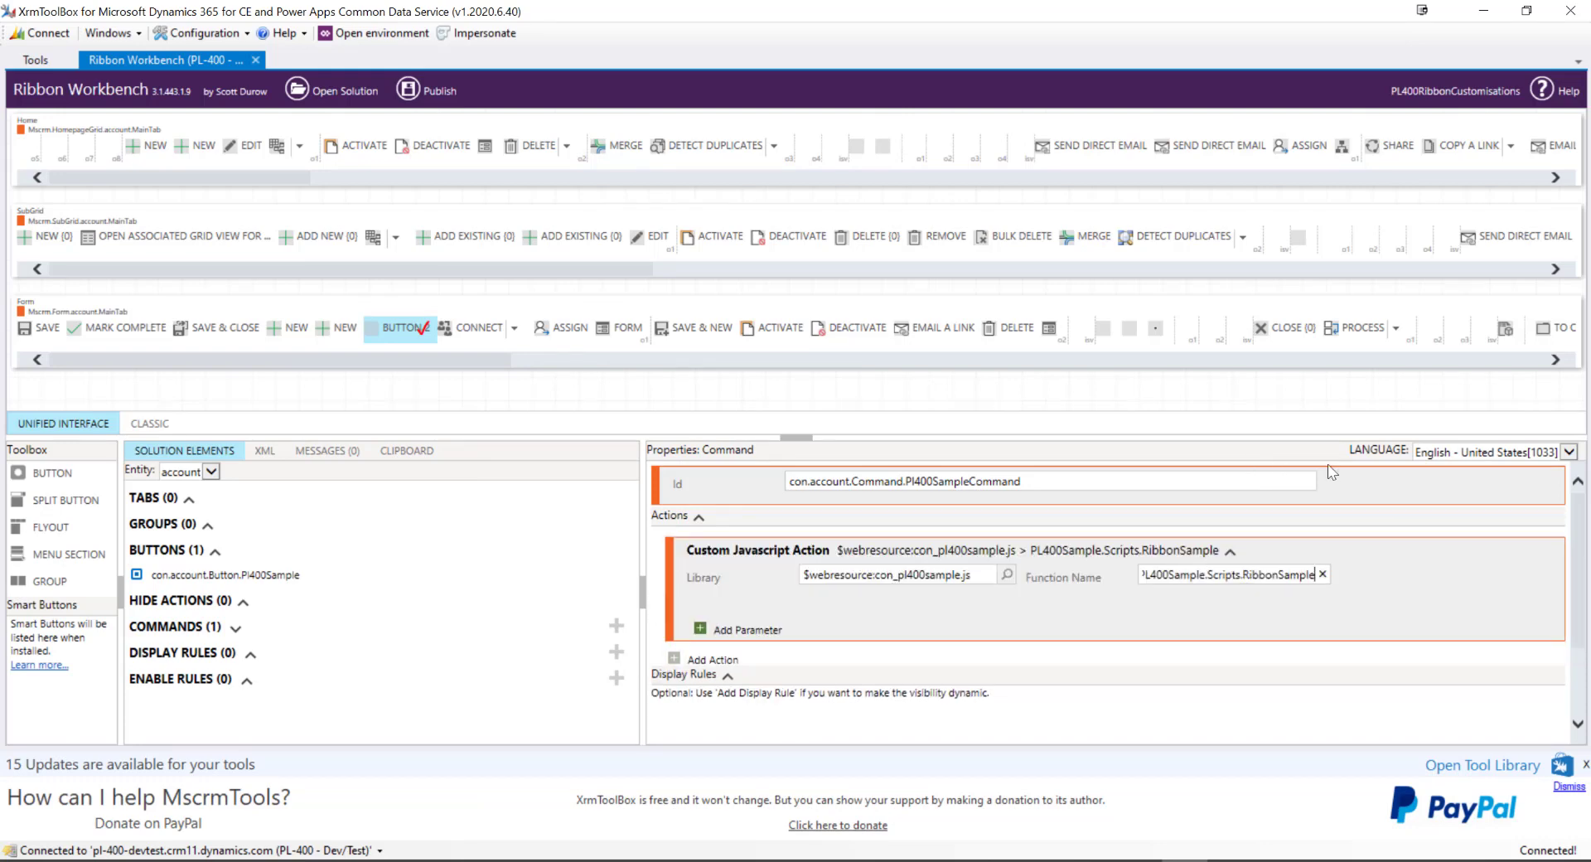
text(.)
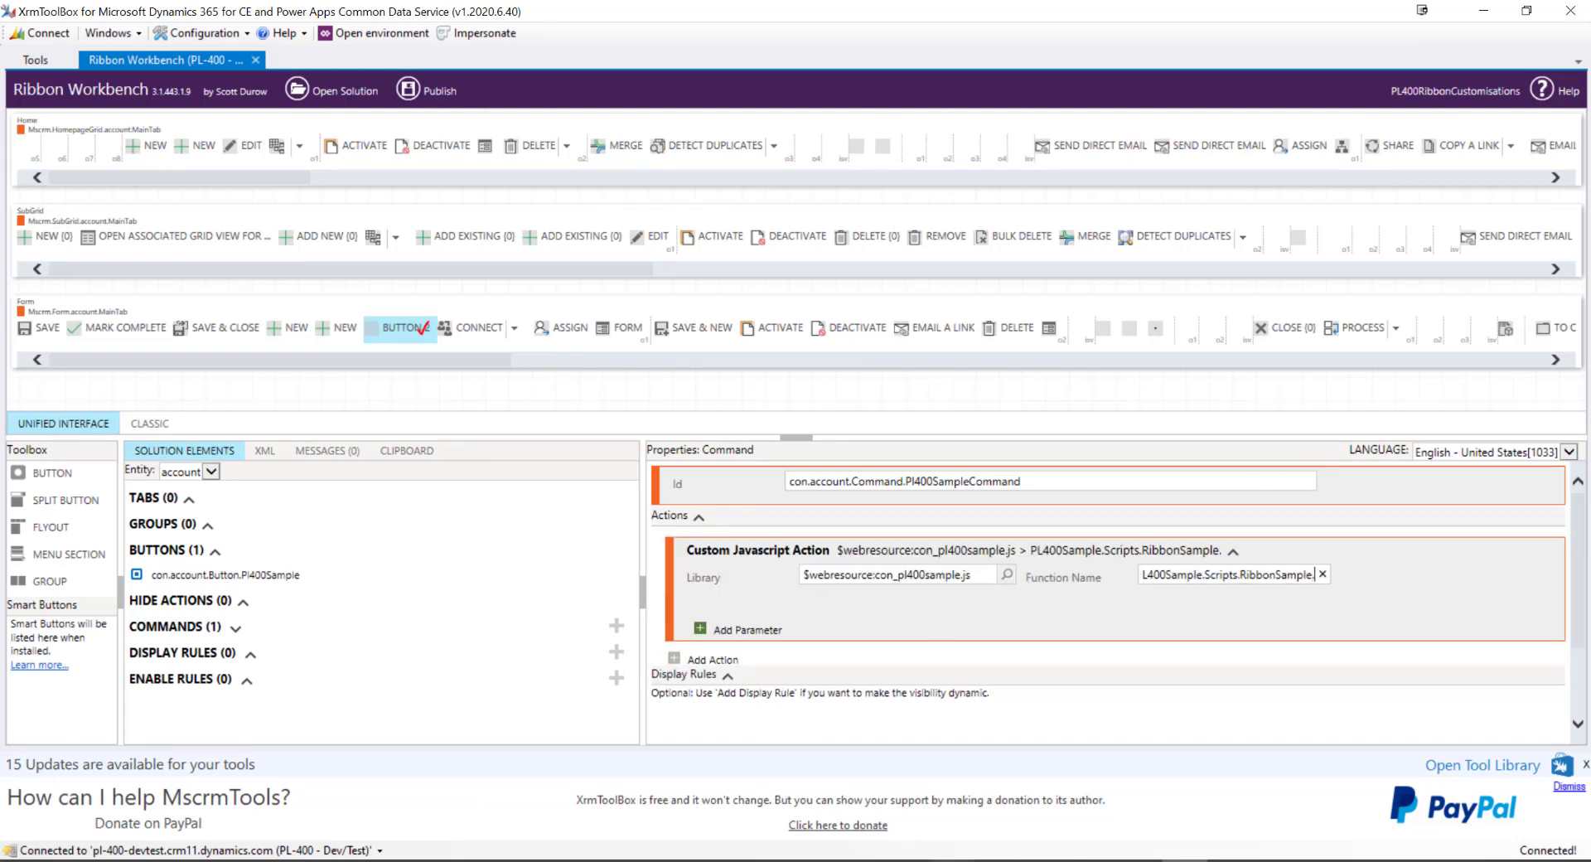
key(alt+Tab)
drag(498, 397, 375, 397)
key(ctrl+c)
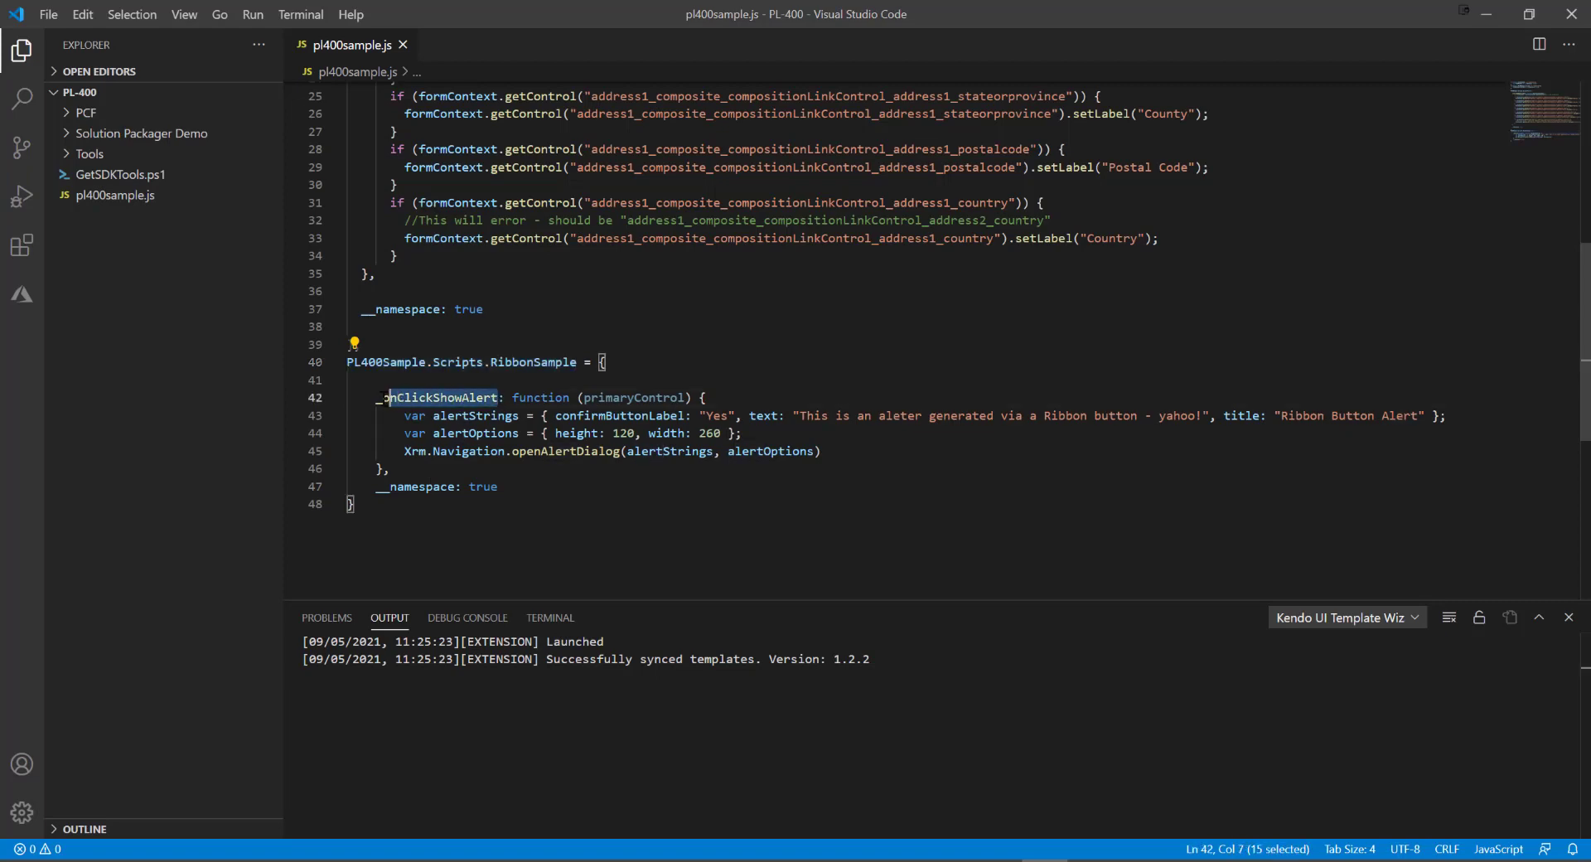
click(1498, 17)
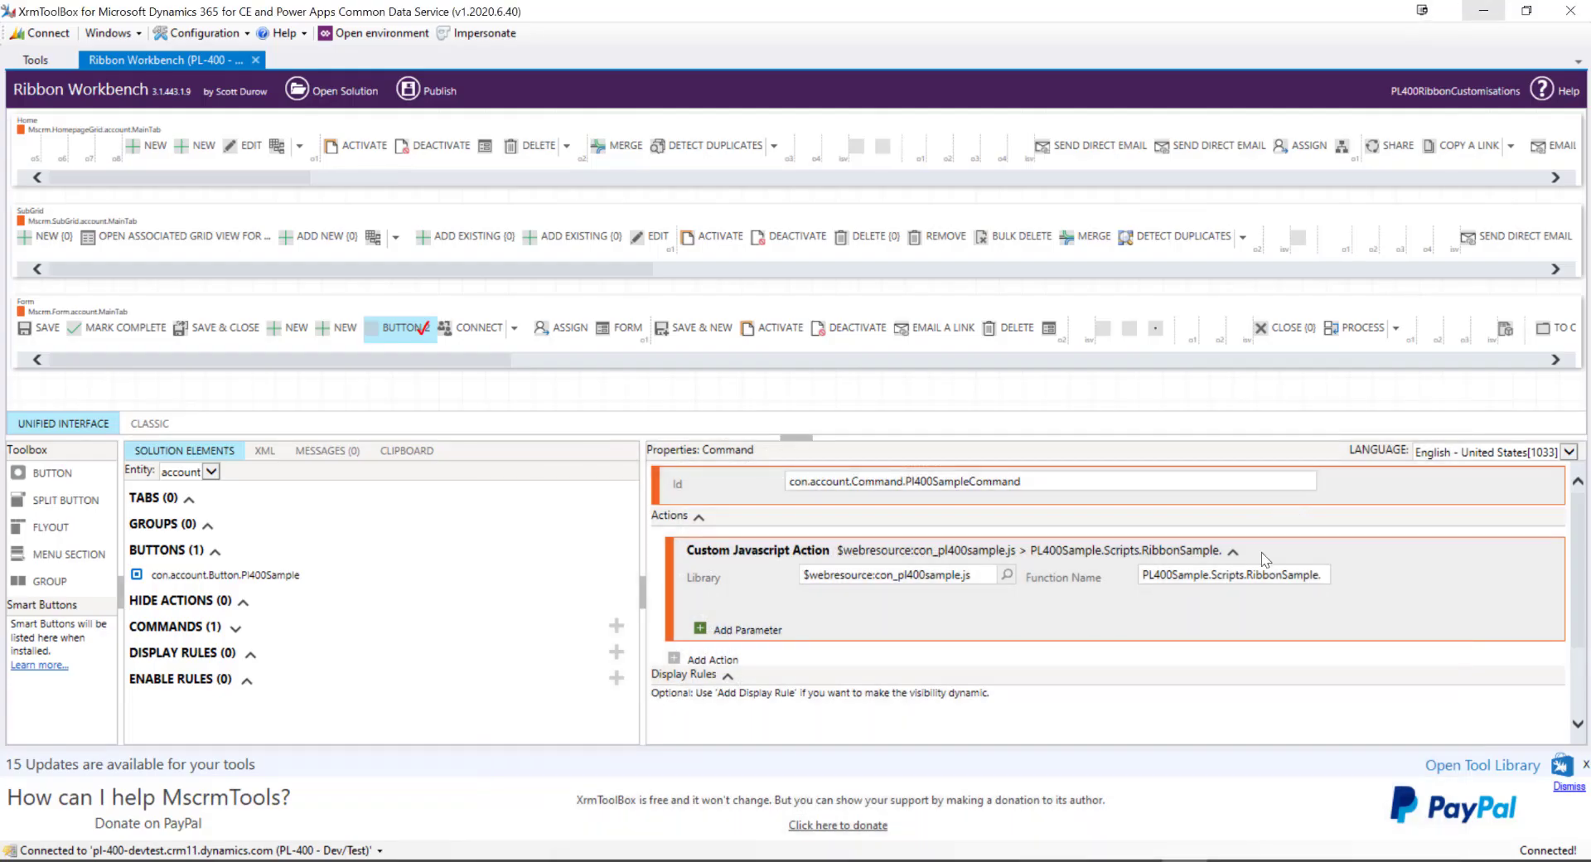
key(ctrl+v)
click(733, 632)
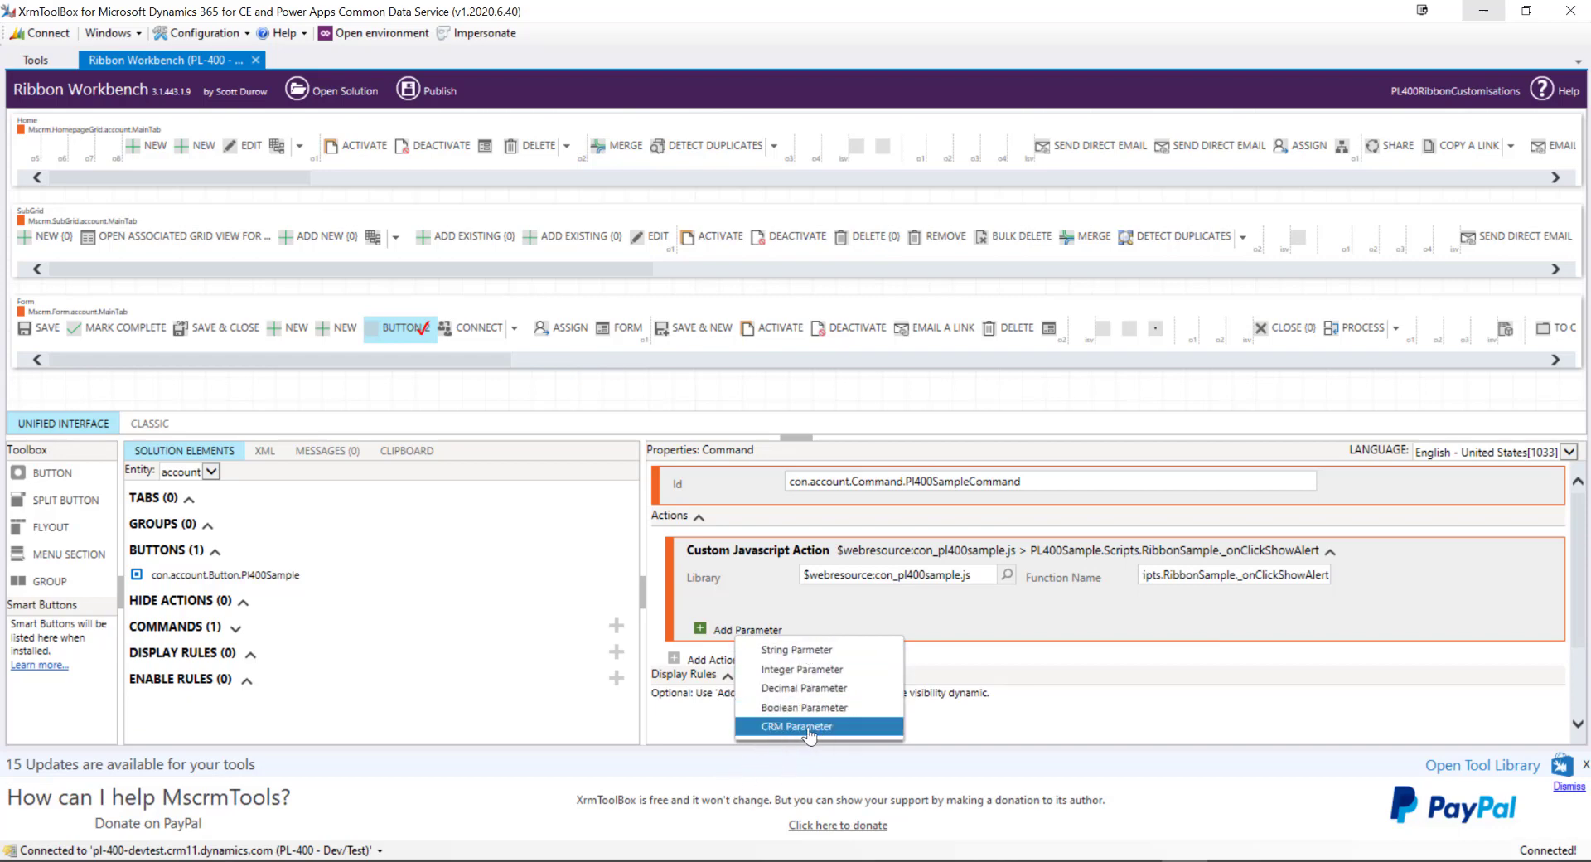
- Add a CRM parameter with value PrimaryControl to the JavaScript action
click(784, 727)
click(1347, 633)
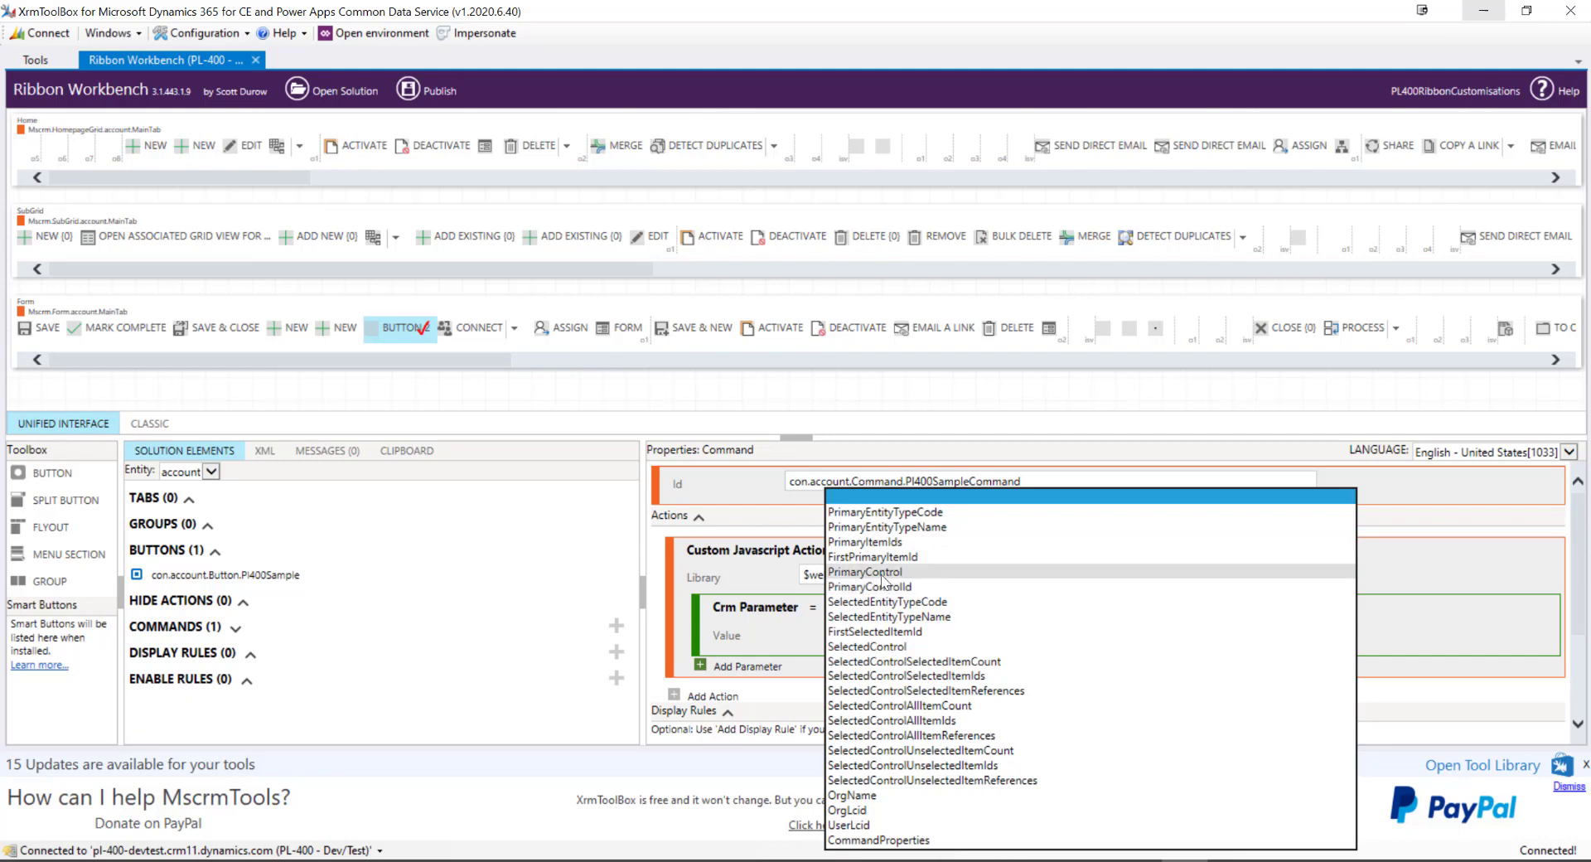
click(882, 572)
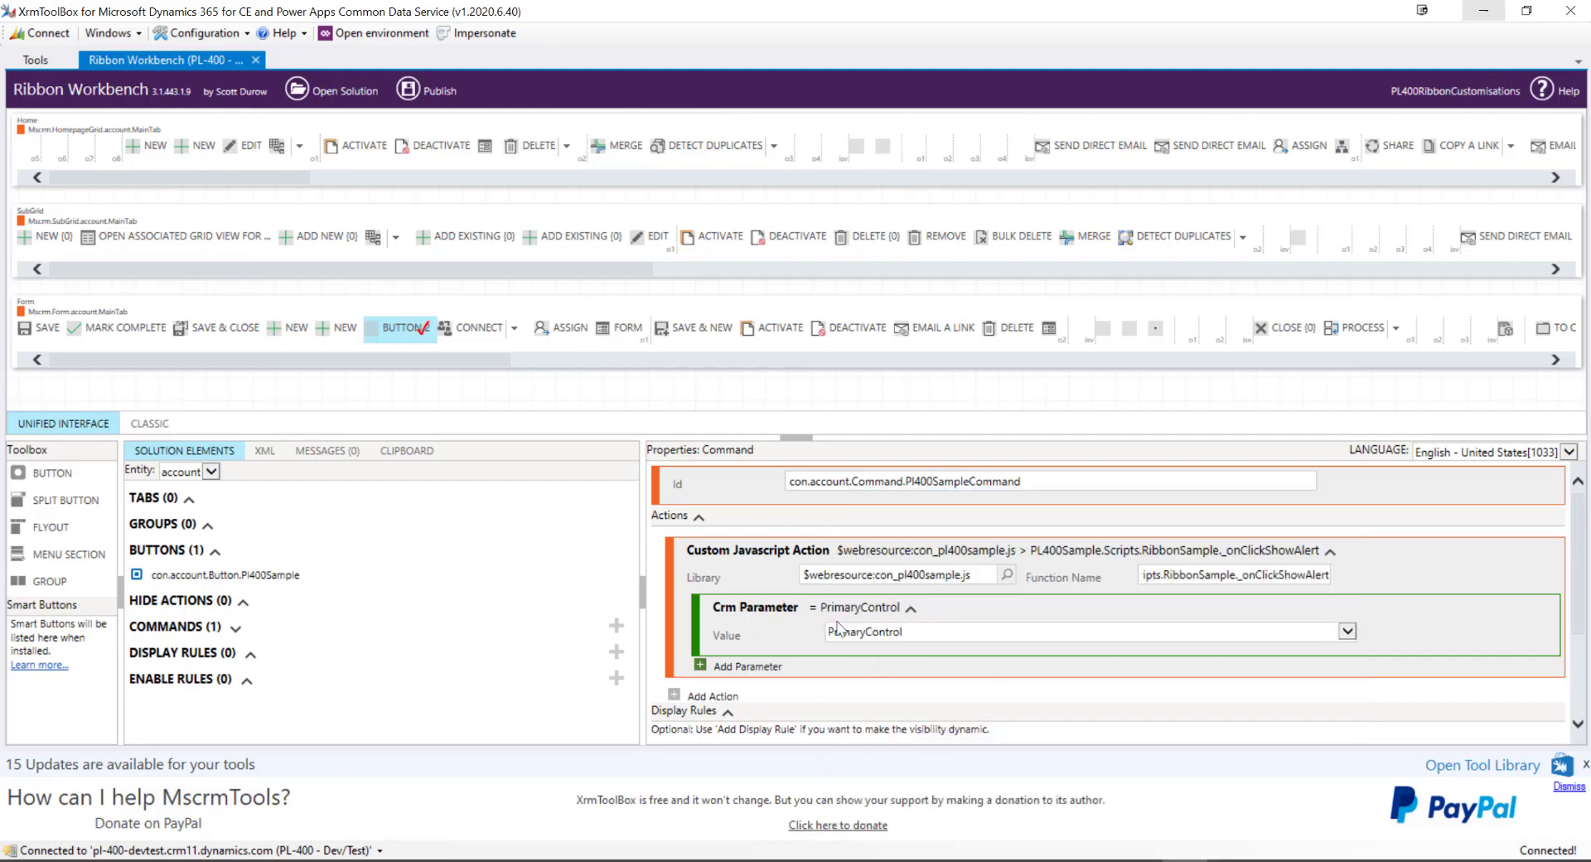
scroll(825, 713, down, 3)
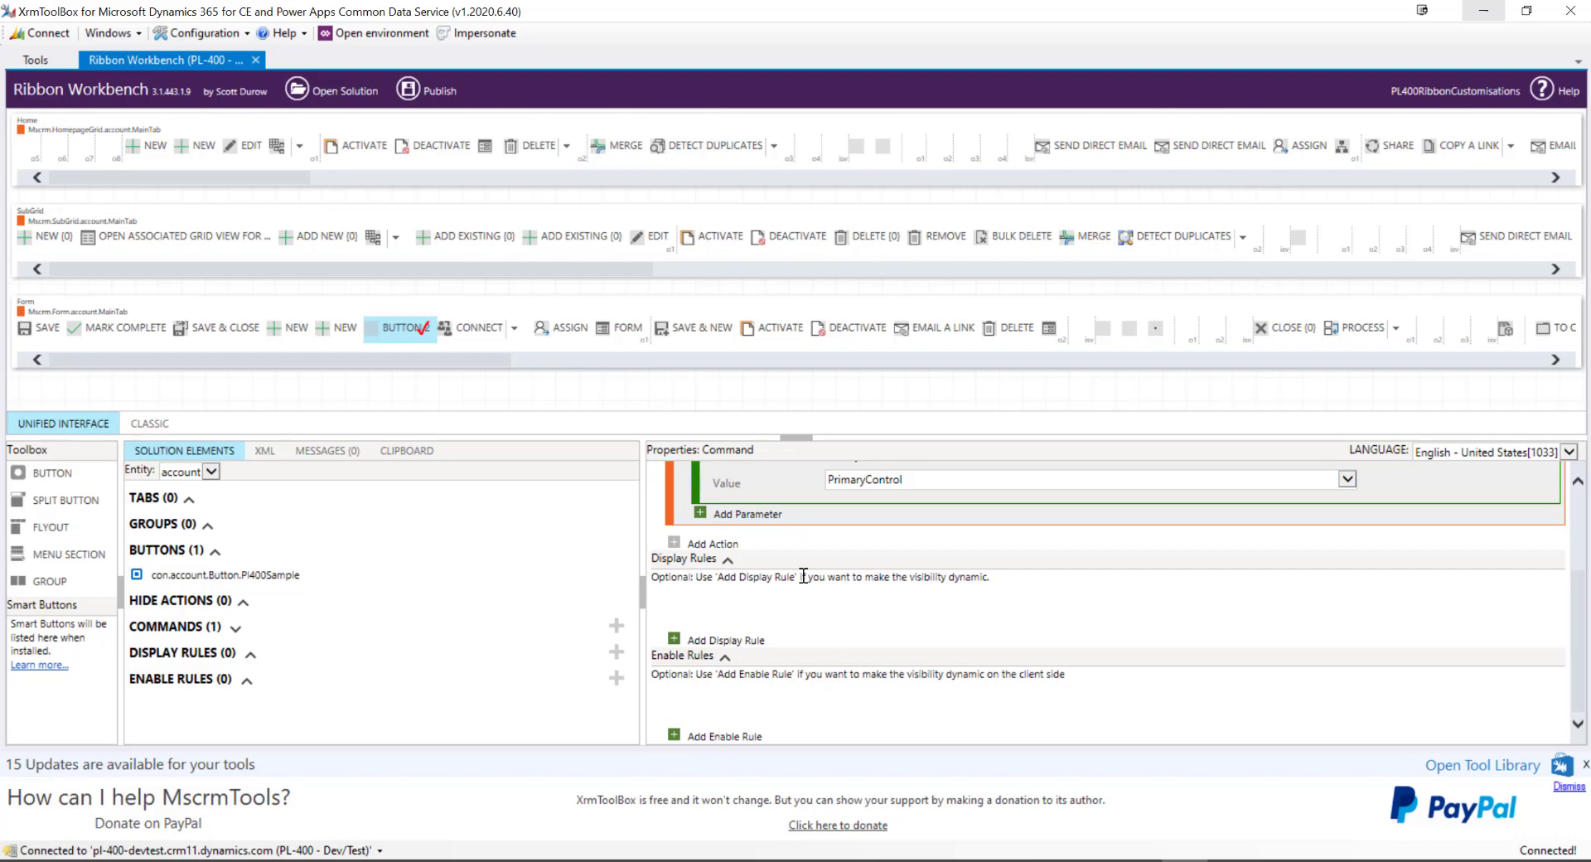
- Try adding display and enable rules, then delete the new EnableRule so none remain
click(721, 641)
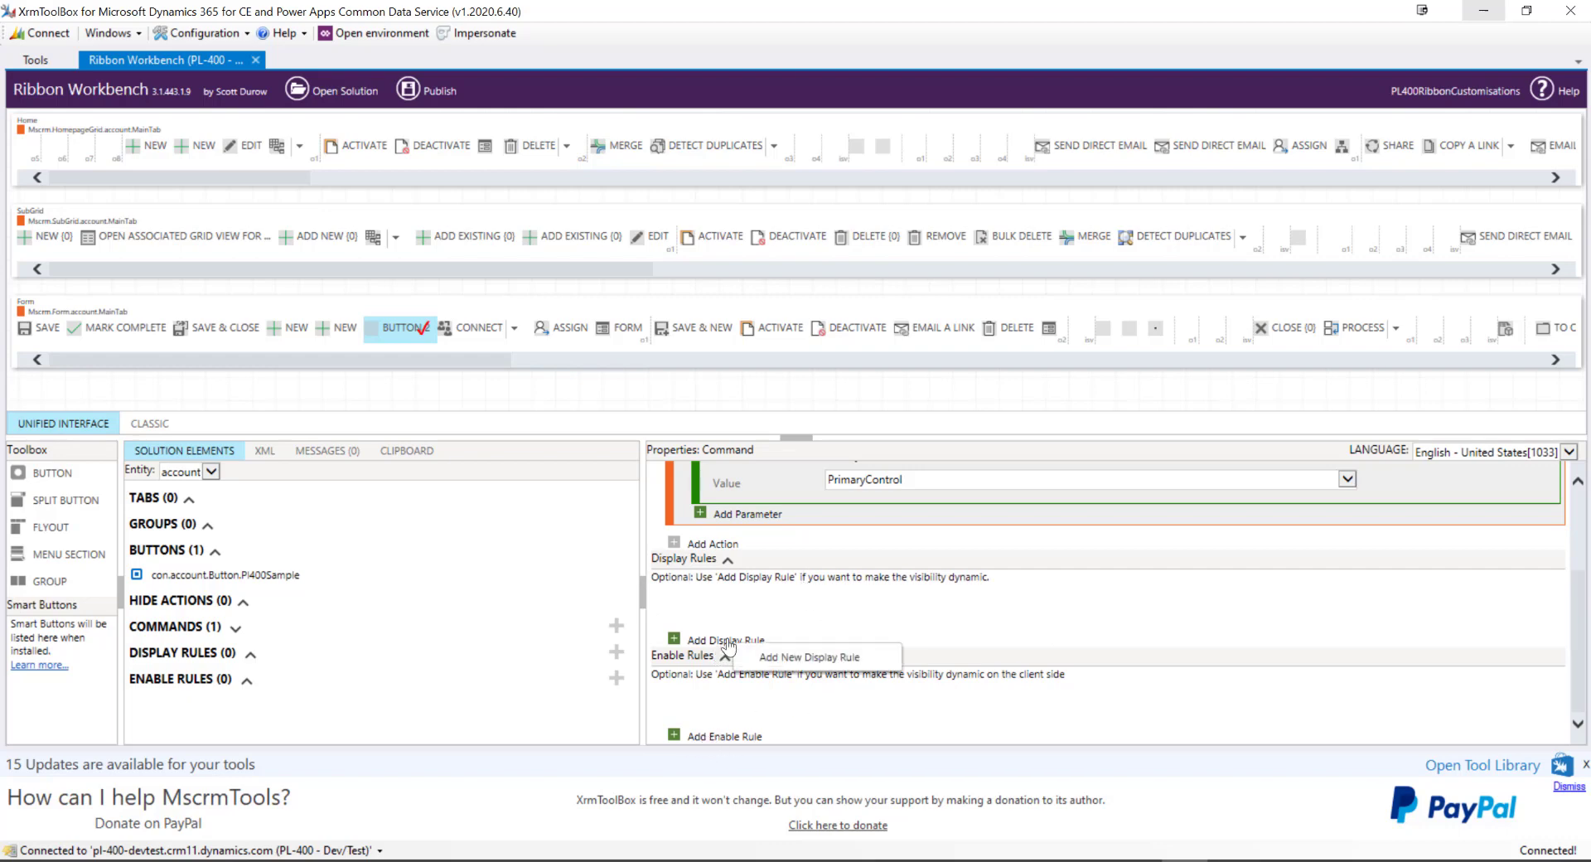
click(708, 618)
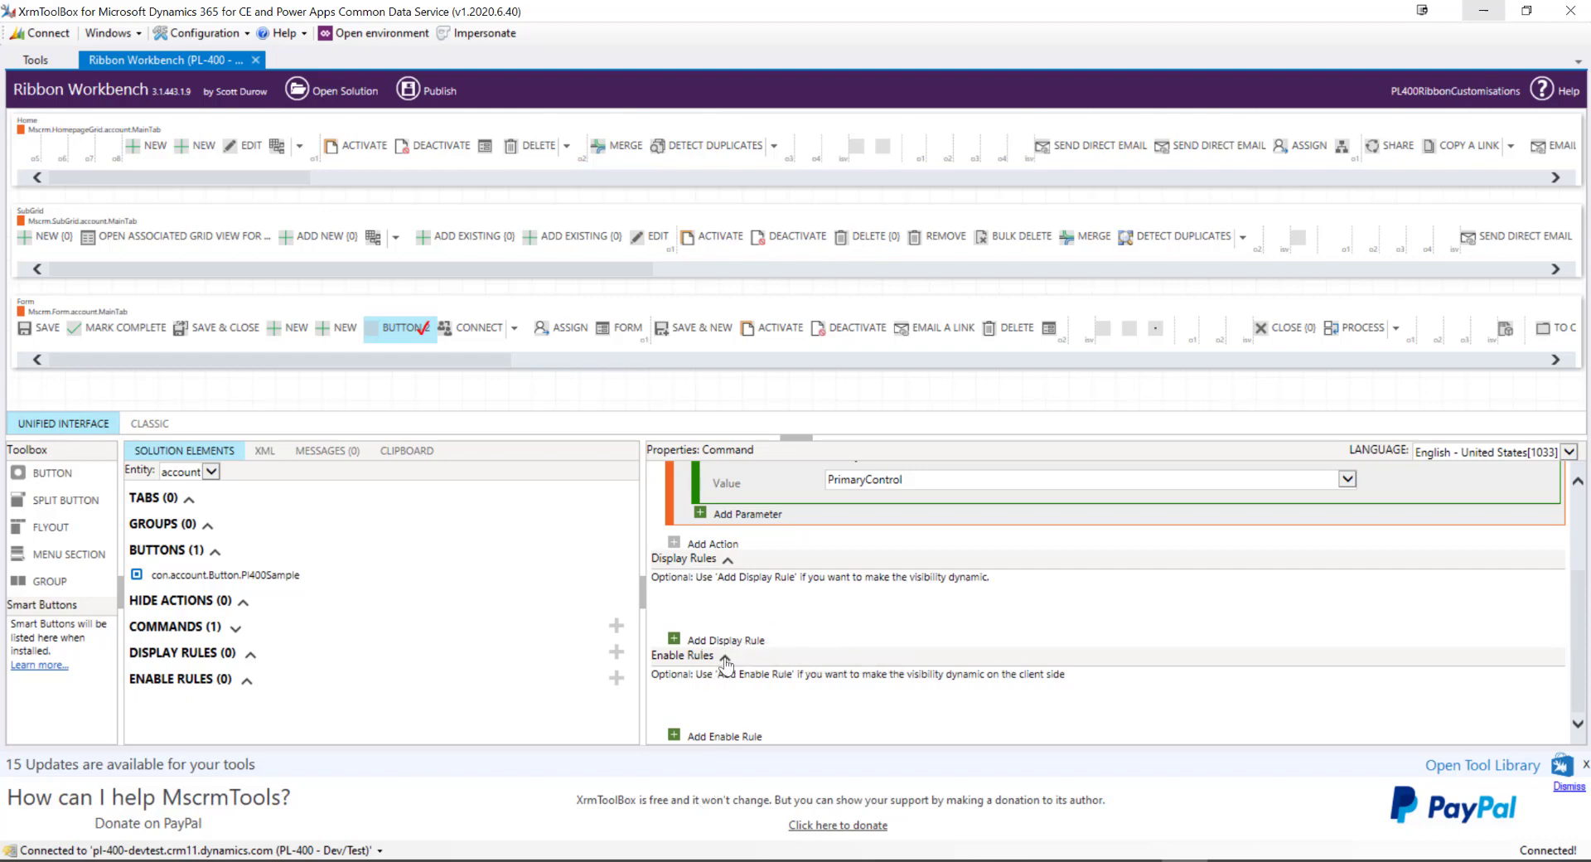
click(726, 738)
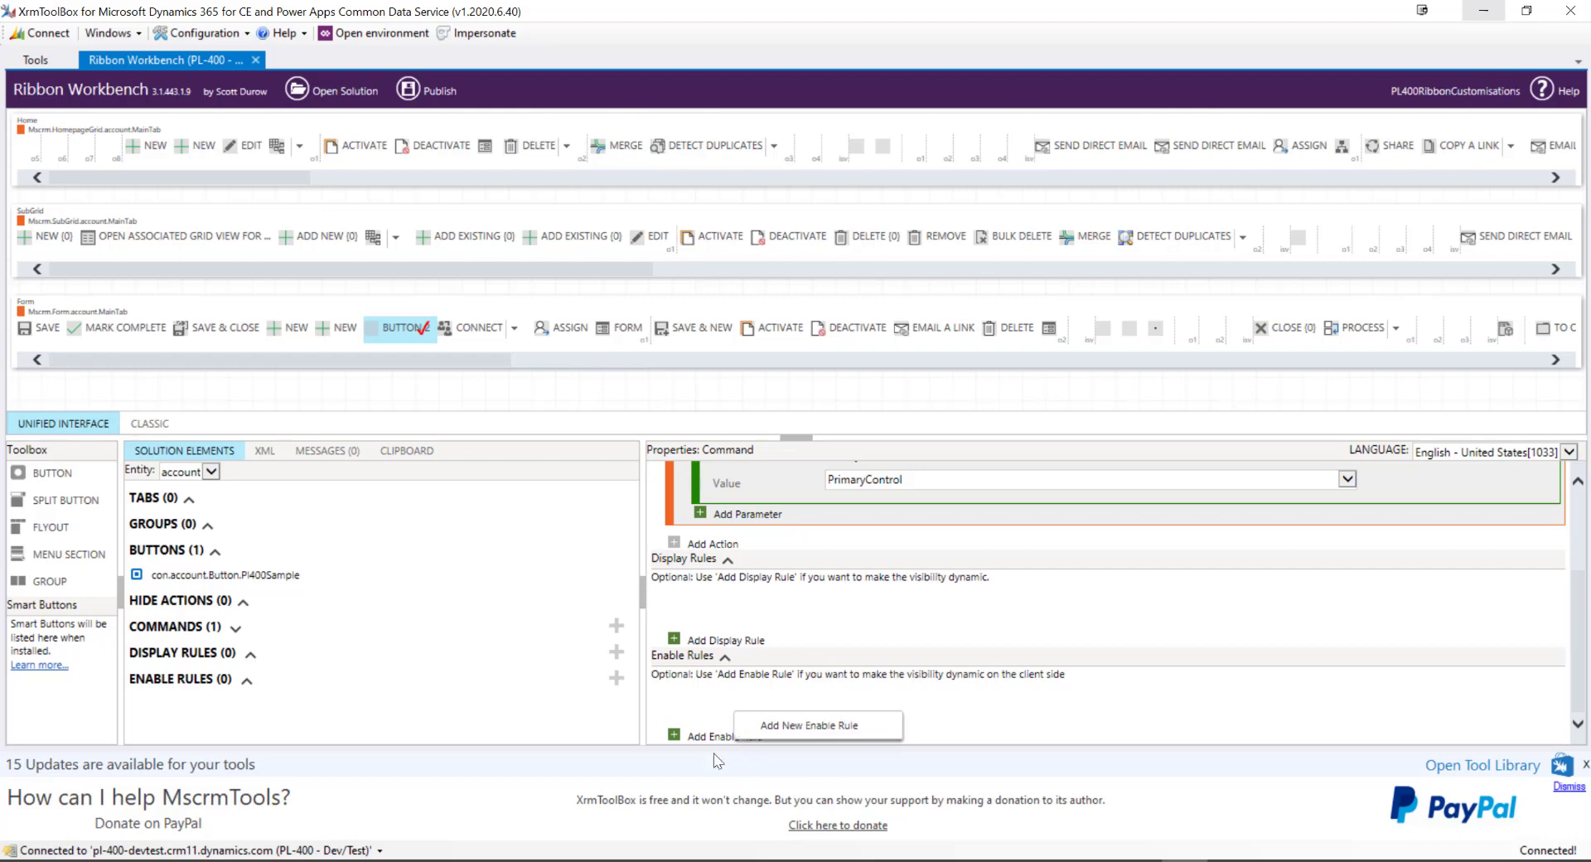
click(800, 727)
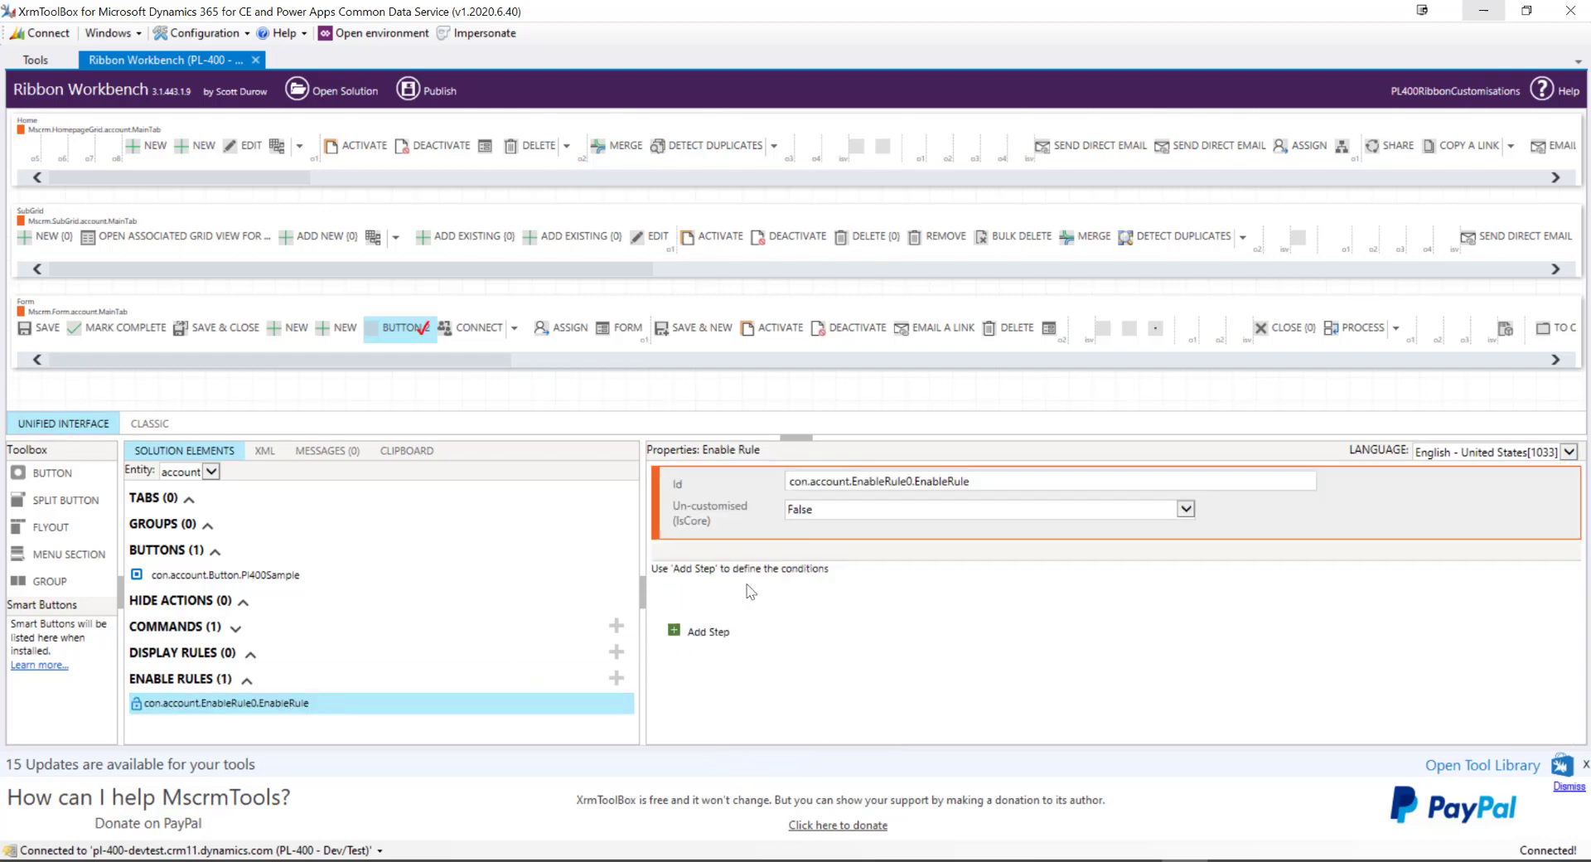
click(690, 633)
right_click(234, 706)
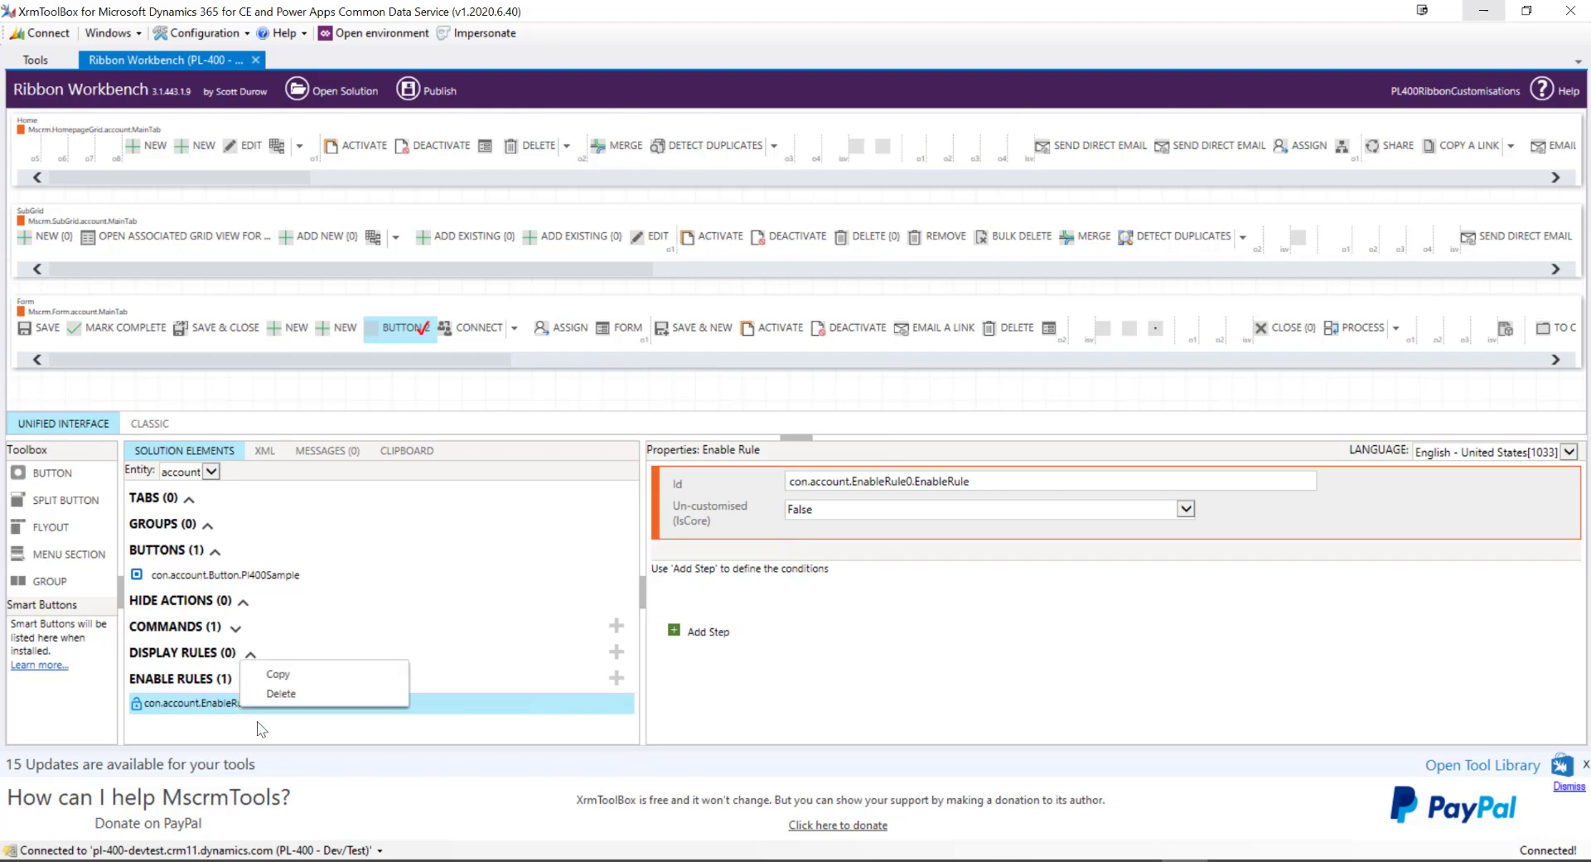
click(284, 694)
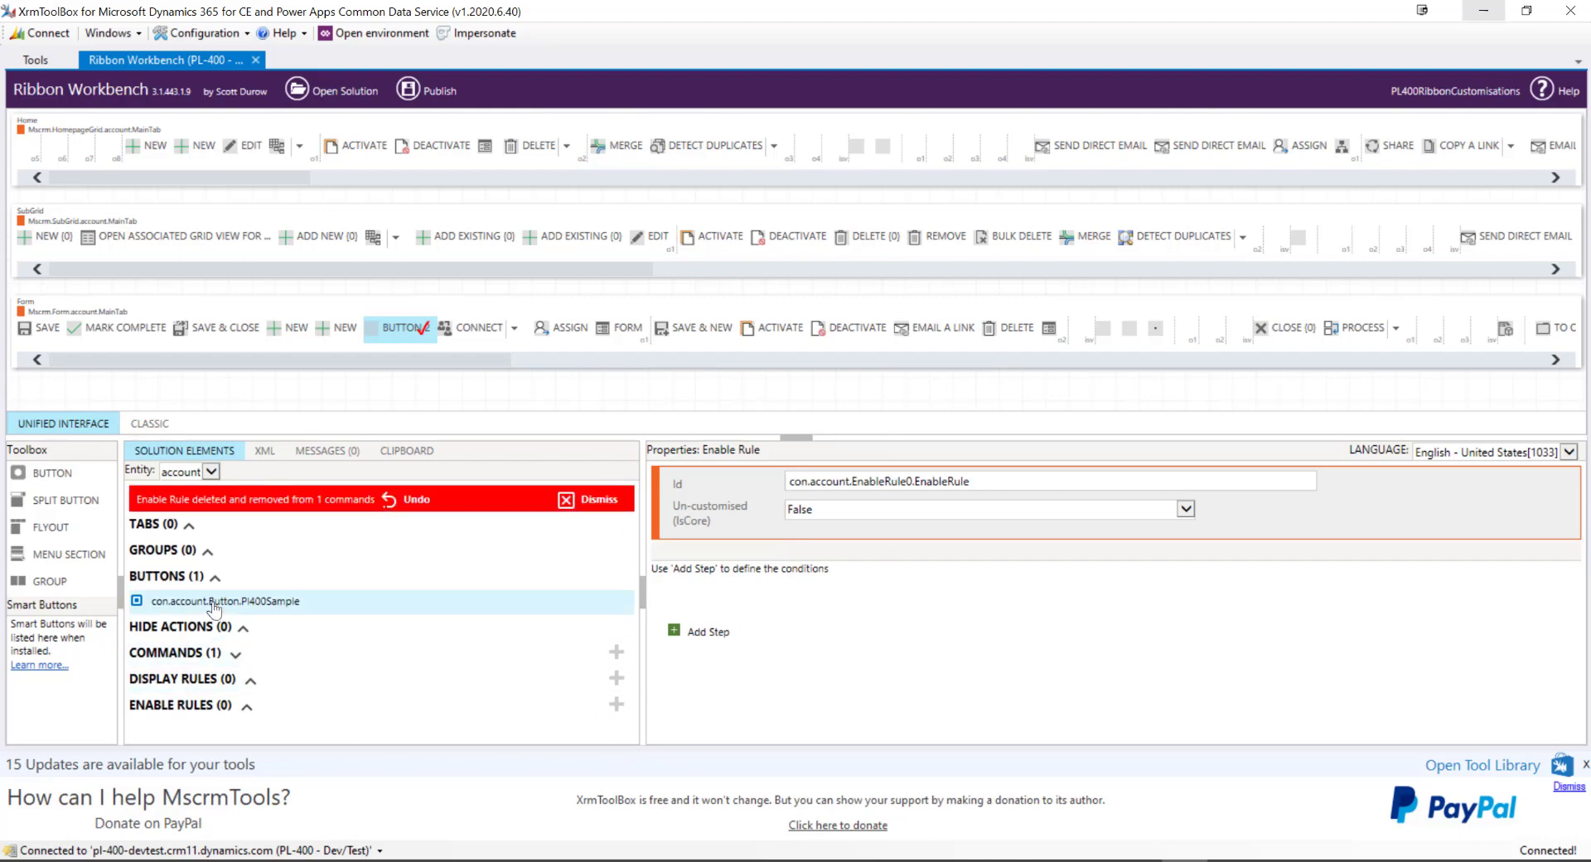
- Review Pl400SampleCommand's properties, then select the con.account.Button.Pl400Sample button
click(224, 654)
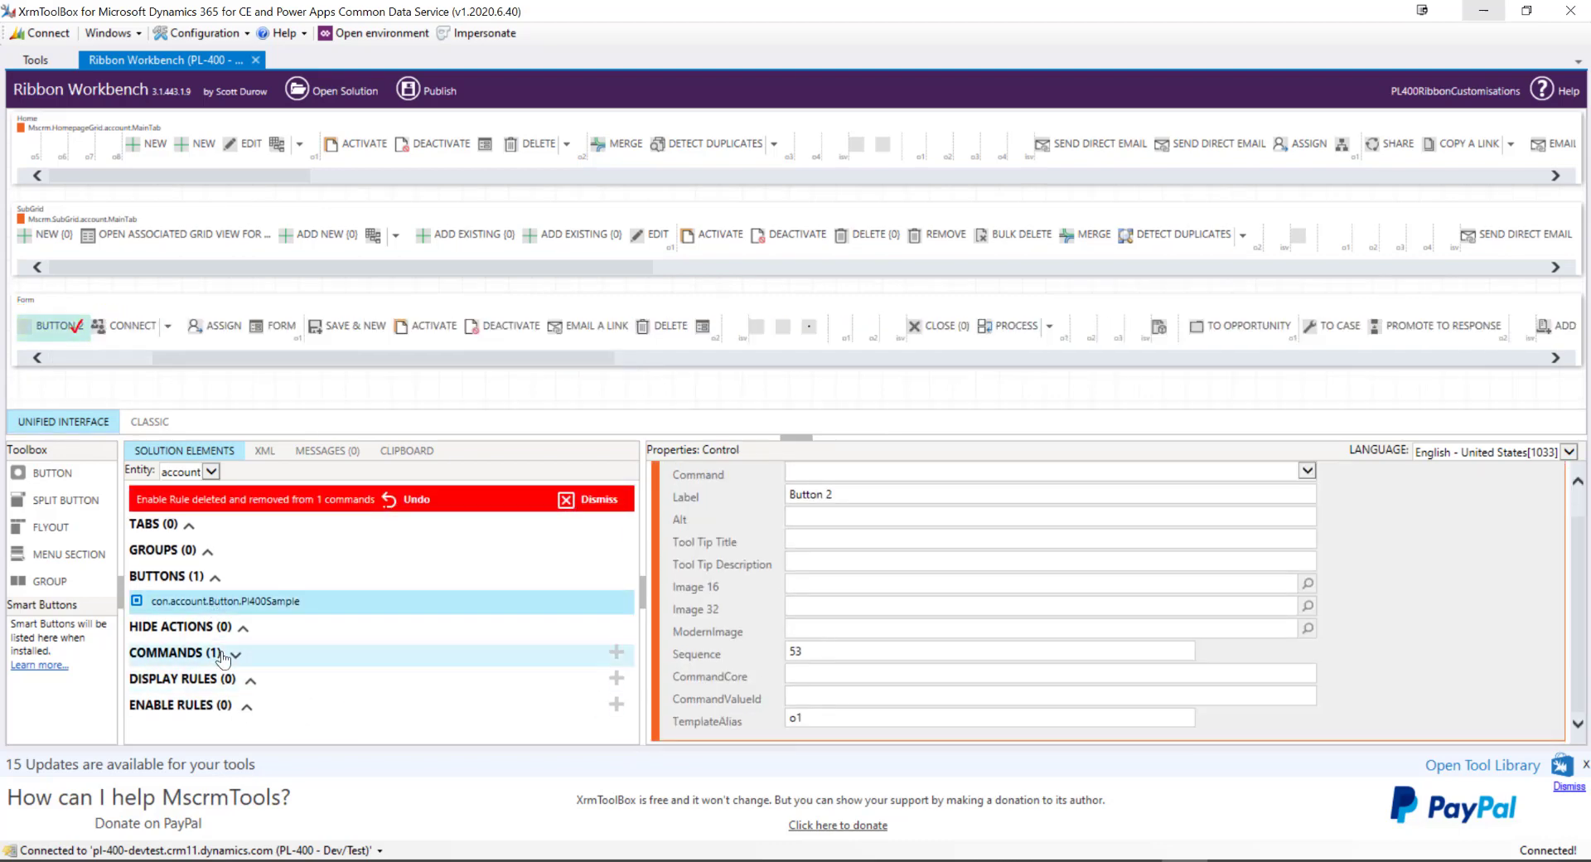
click(219, 678)
scroll(905, 689, down, 2)
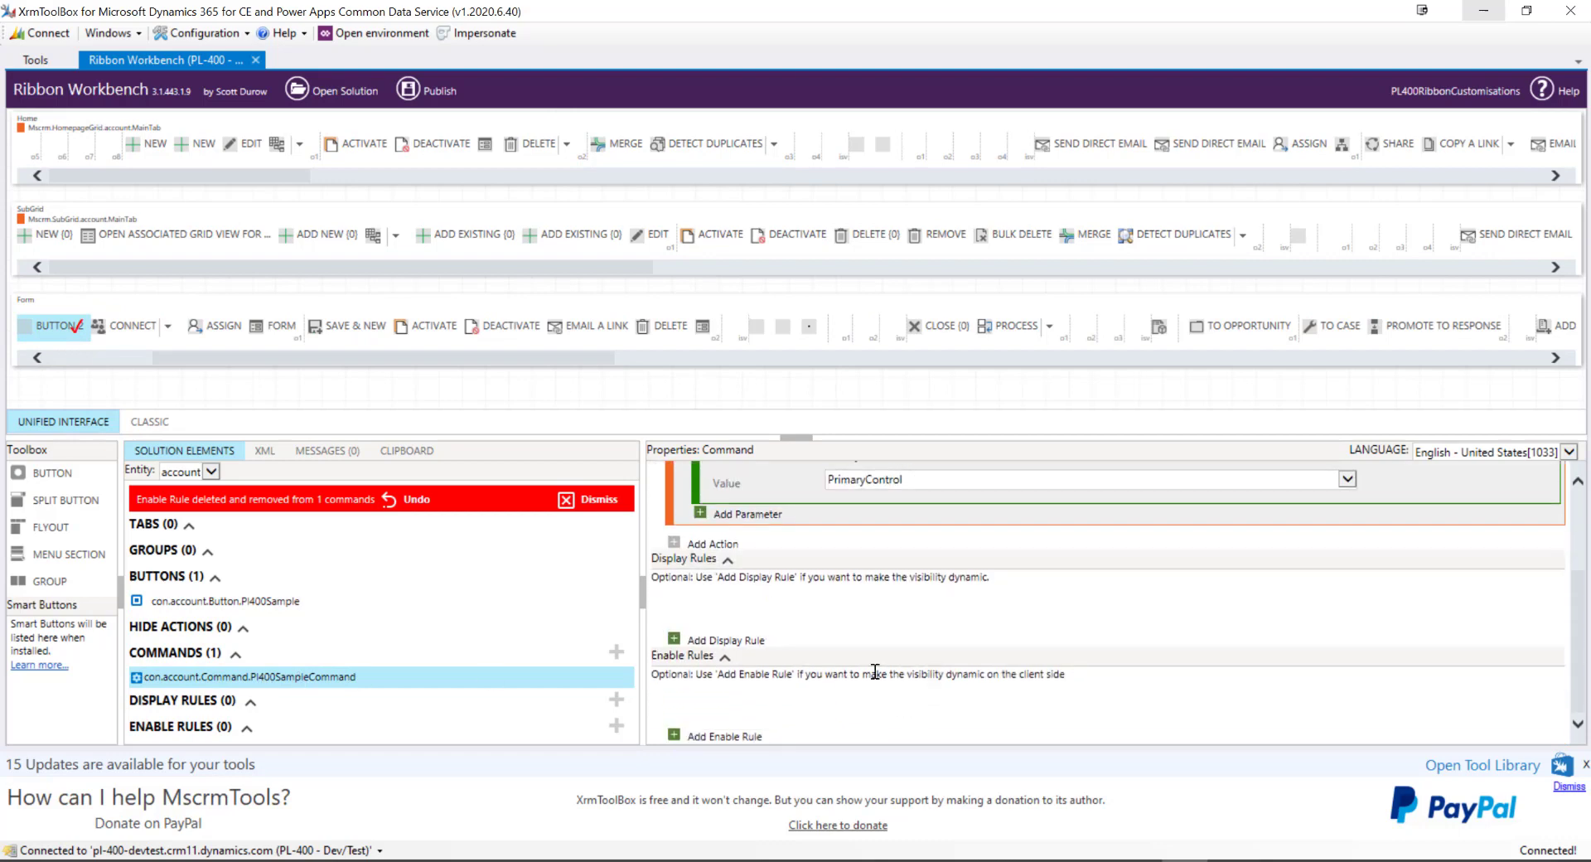
scroll(872, 676, up, 2)
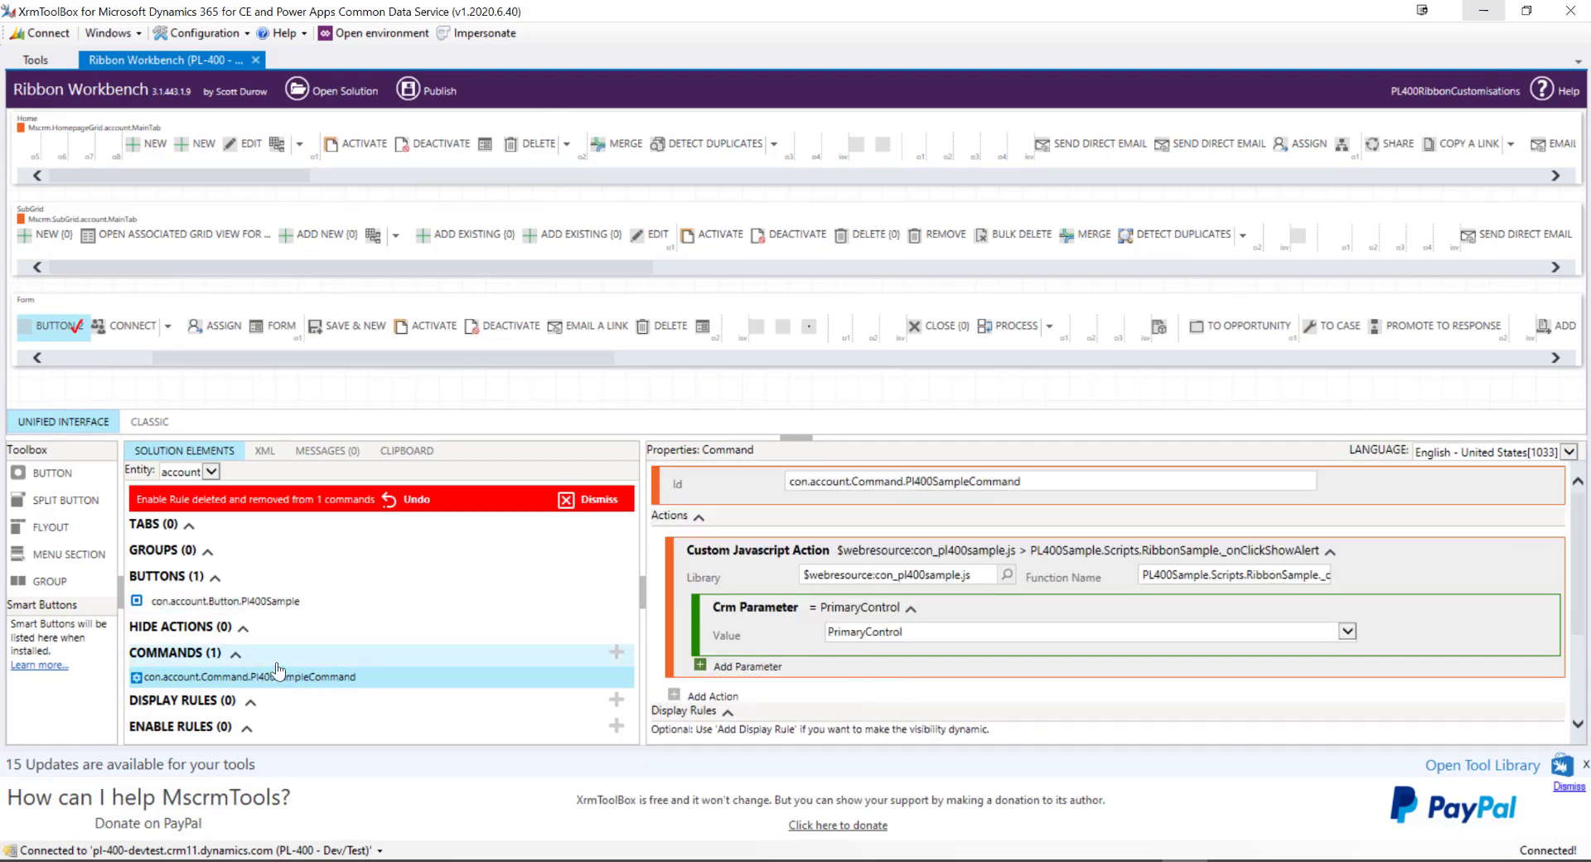
click(249, 603)
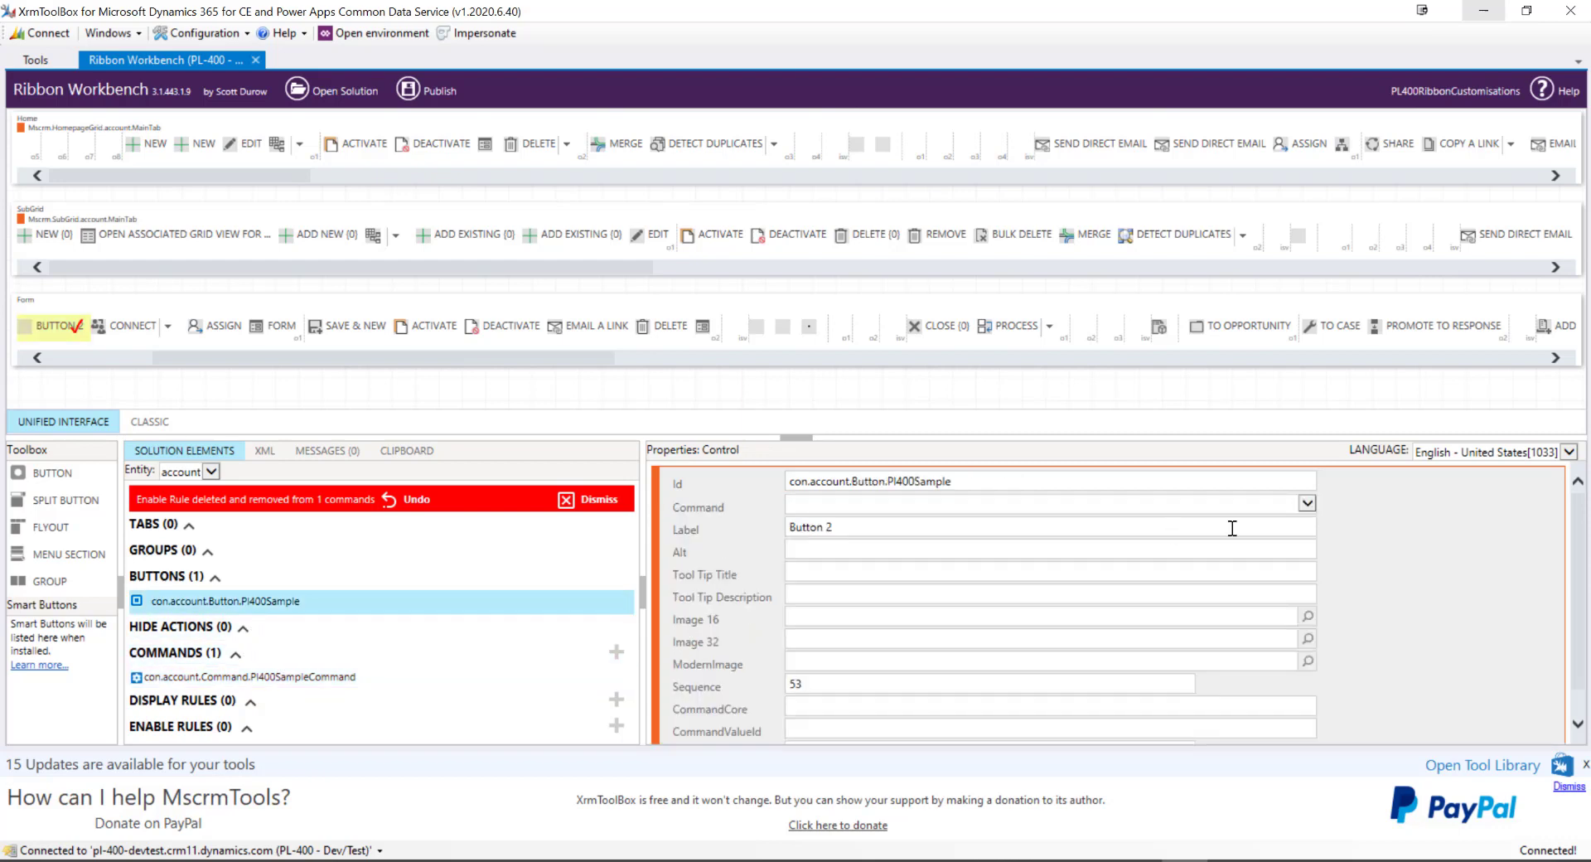
- Assign Pl400SampleCommand to the button and label it 'Press Me!'
click(1307, 503)
click(864, 518)
key(Tab)
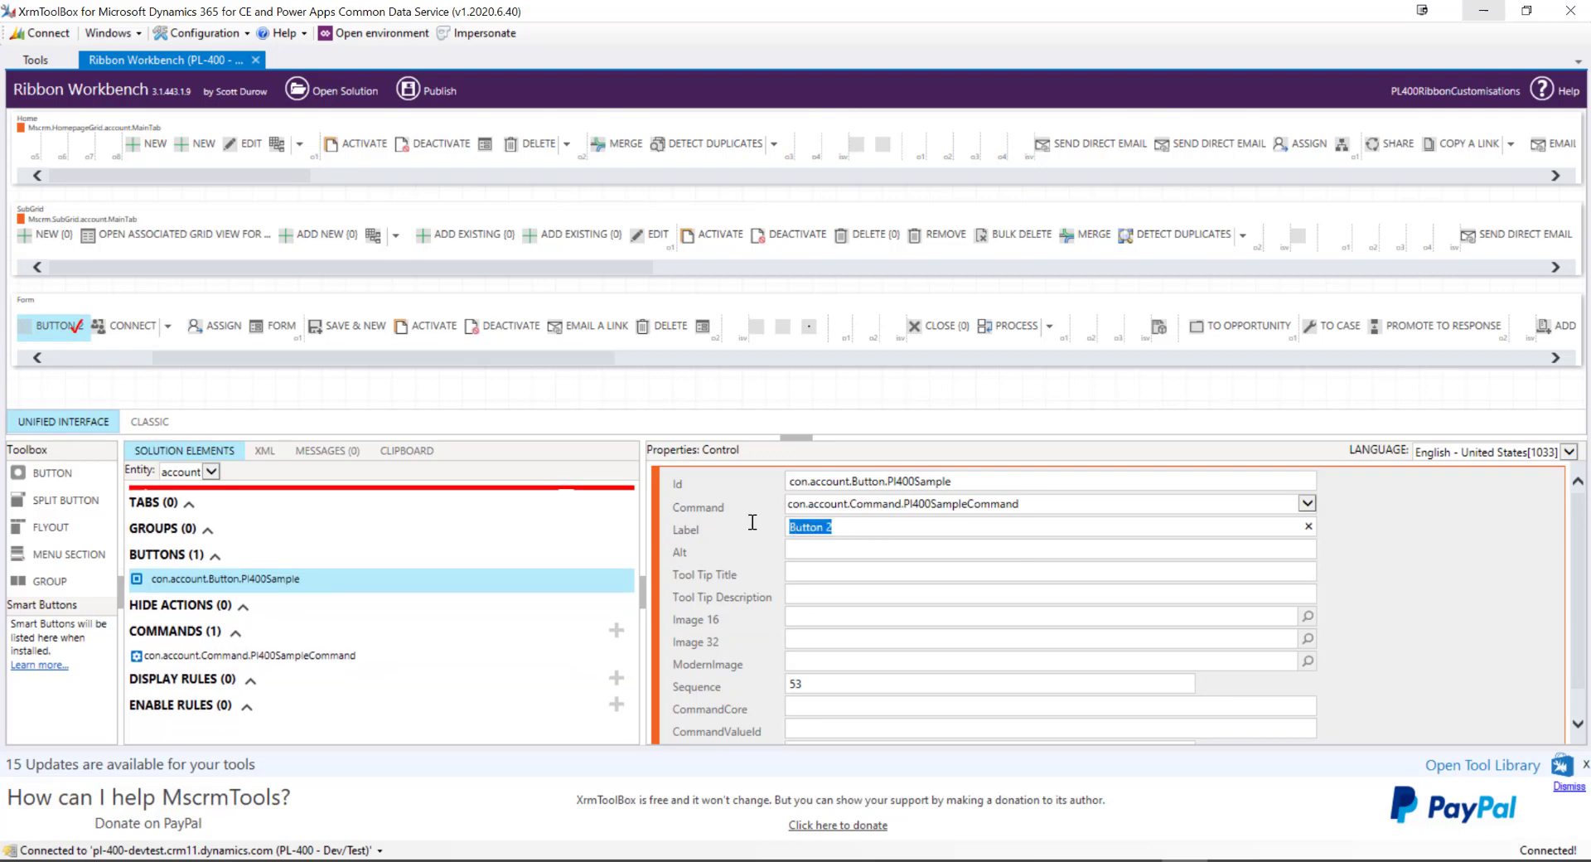
text(Press Me!)
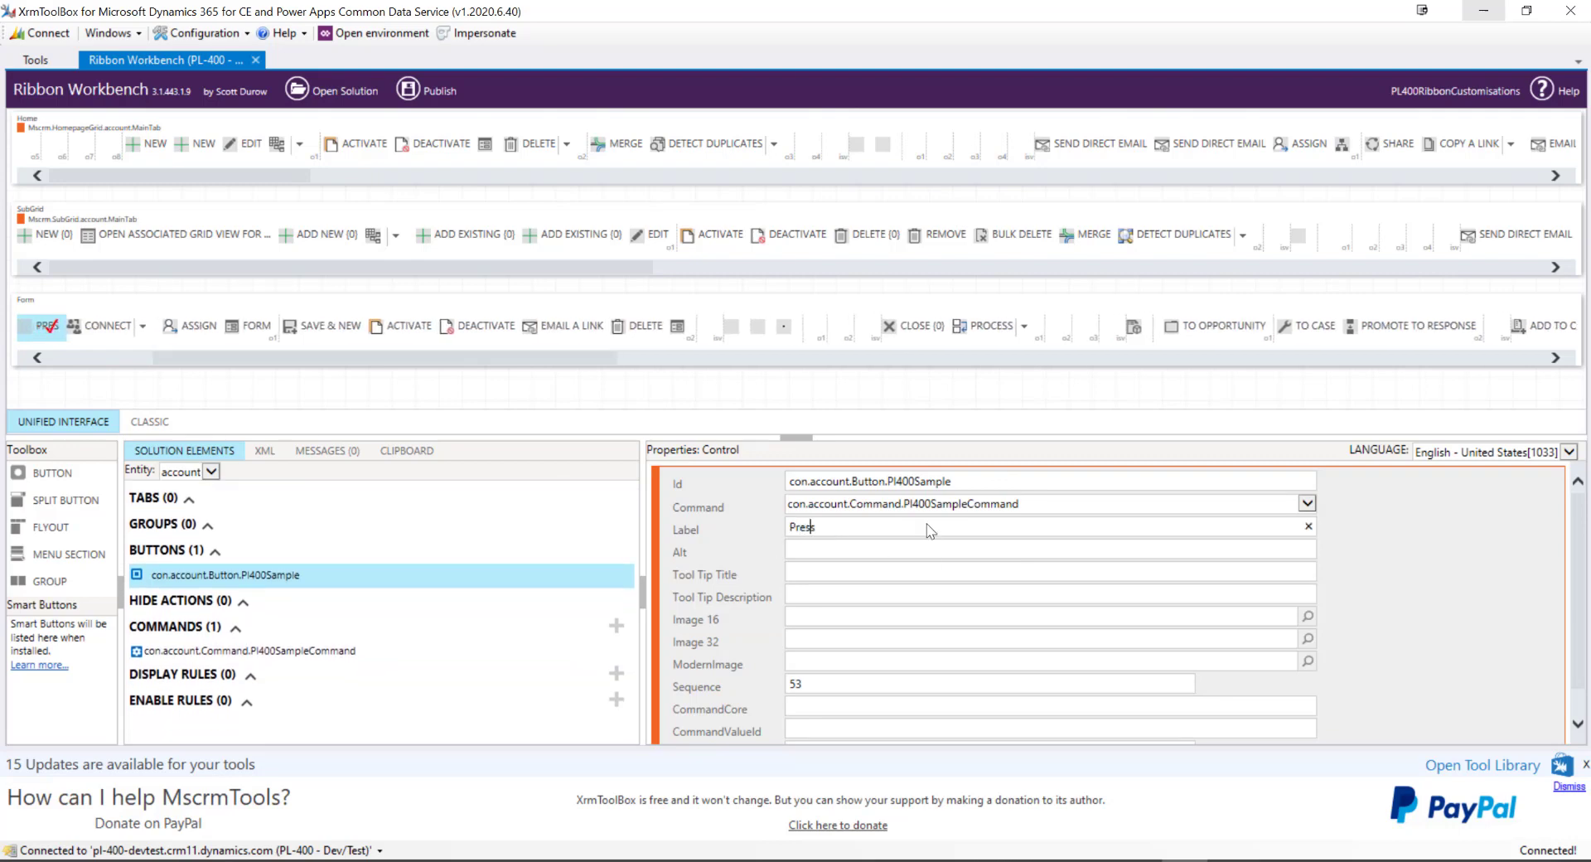
- Set tooltip title 'Sample Button' and description 'Sample button for PL-400 video series'
click(805, 571)
text(Sample Button)
click(883, 597)
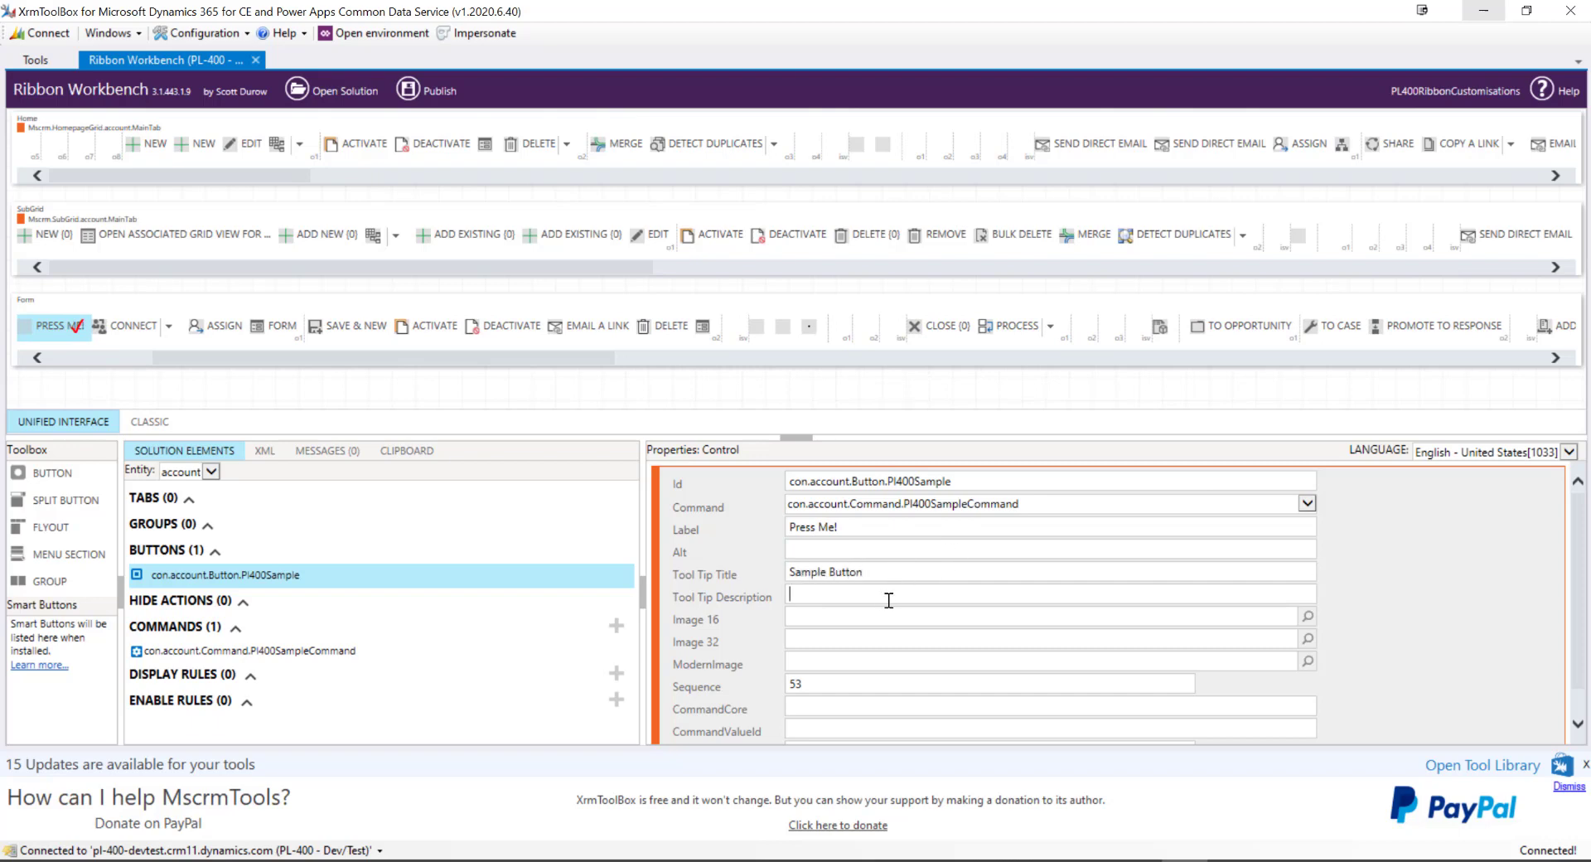
text(Sample button for PL-400 video series)
click(797, 636)
scroll(887, 673, down, 1)
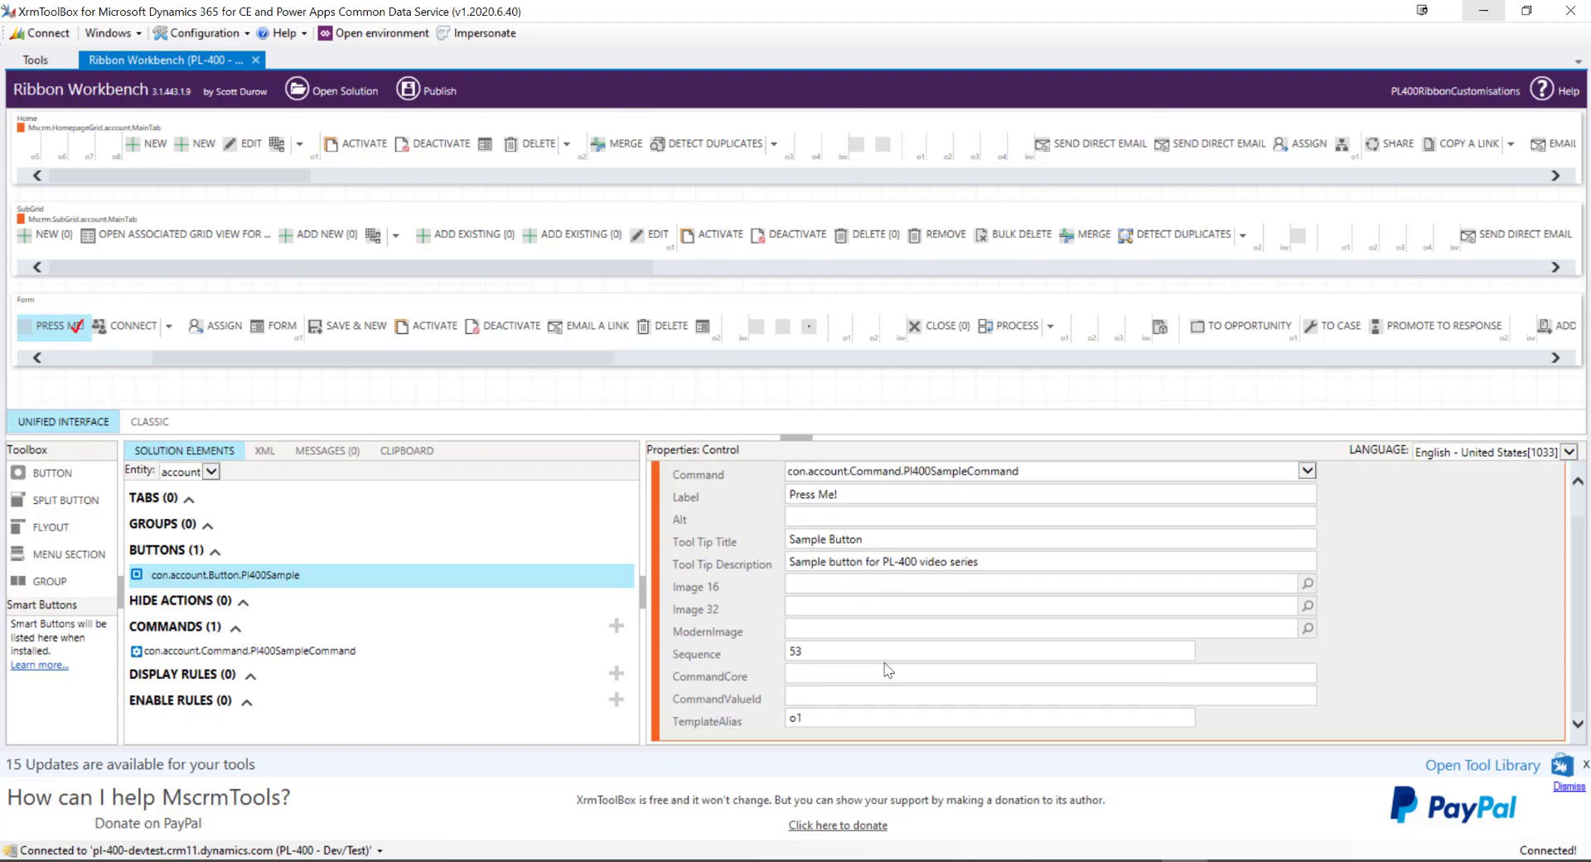
drag(325, 358, 237, 358)
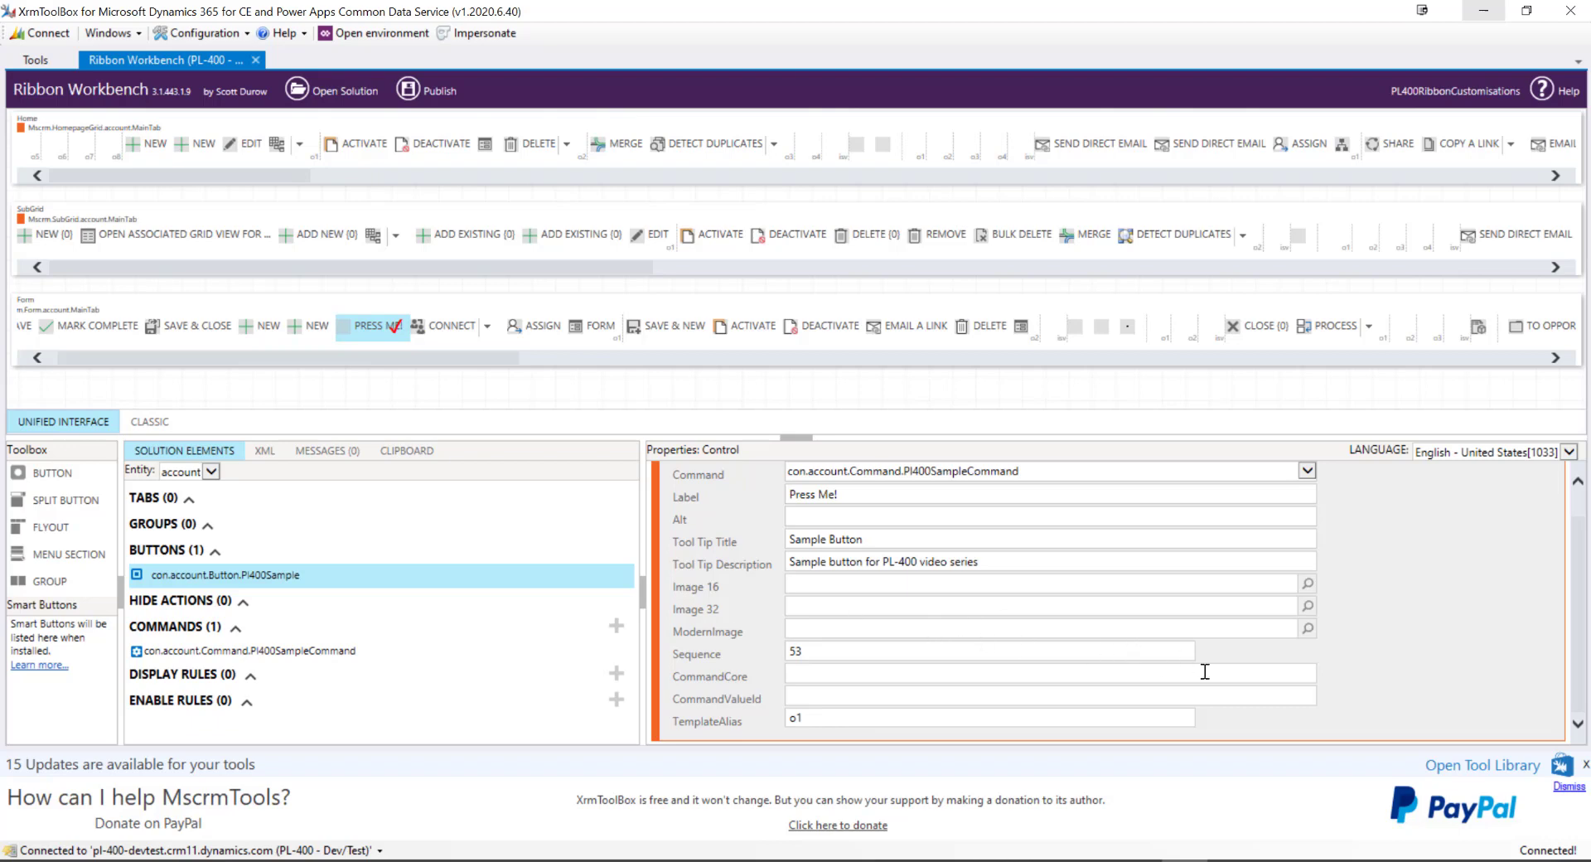
scroll(1413, 661, up, 1)
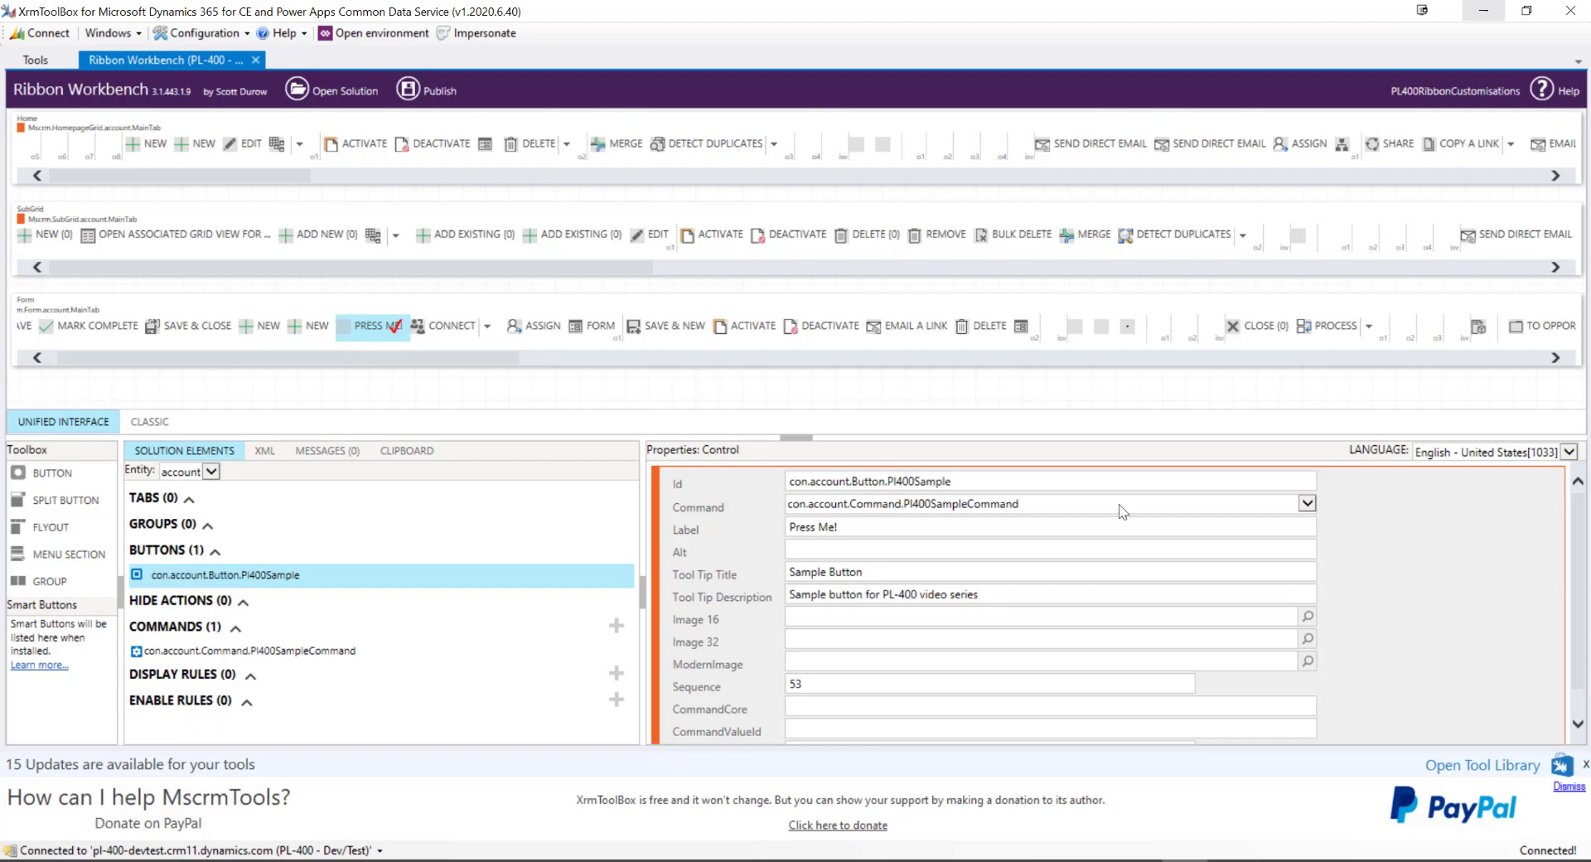
click(431, 95)
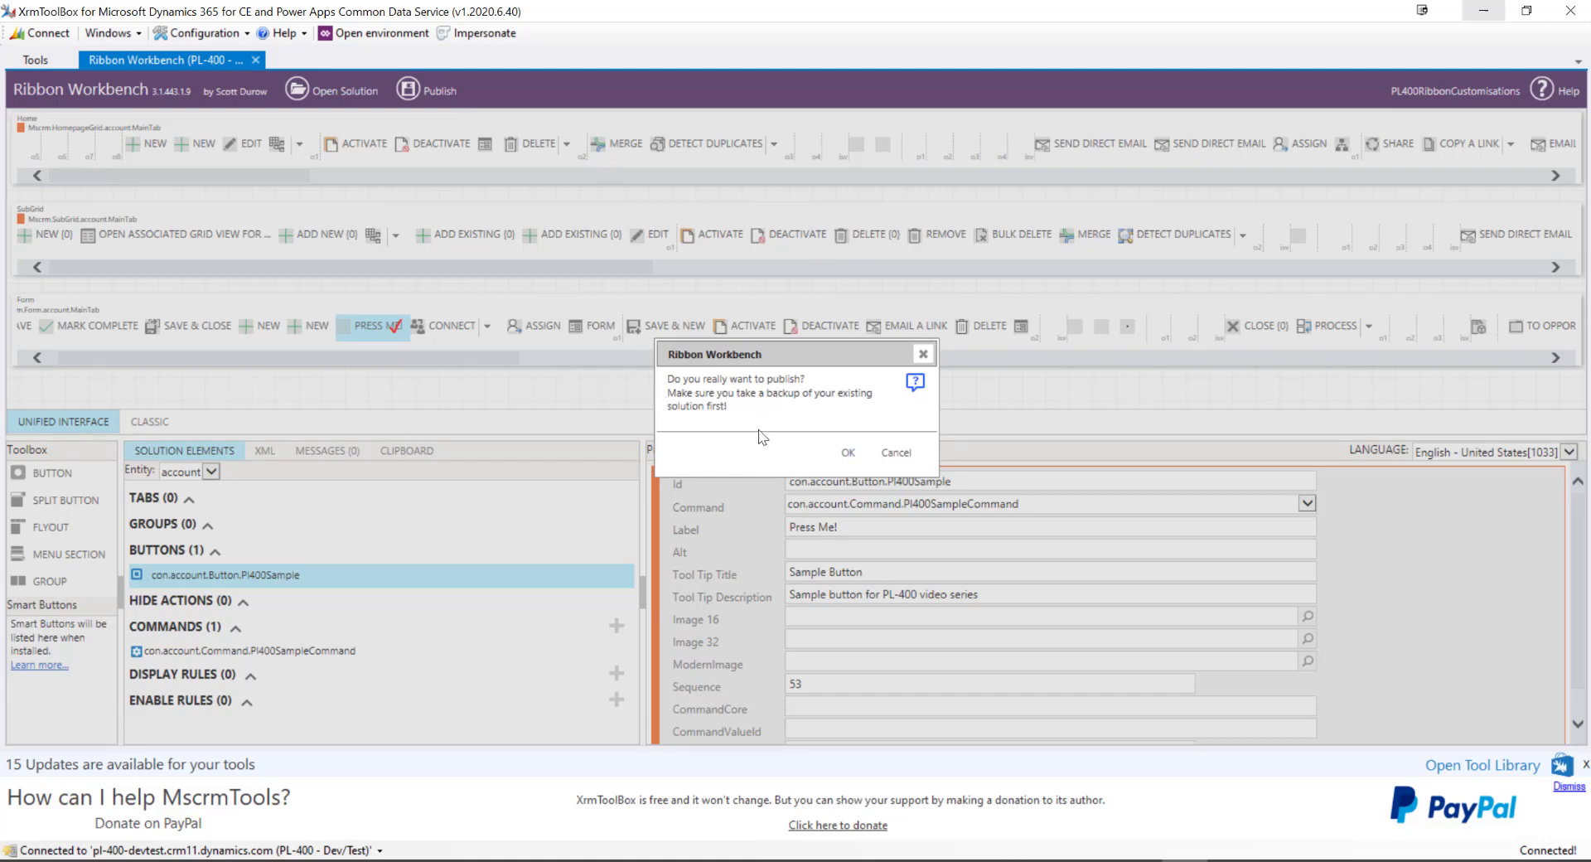
- Confirm publishing and check Messages for Publish Successful and the empty Alt label warning
click(849, 456)
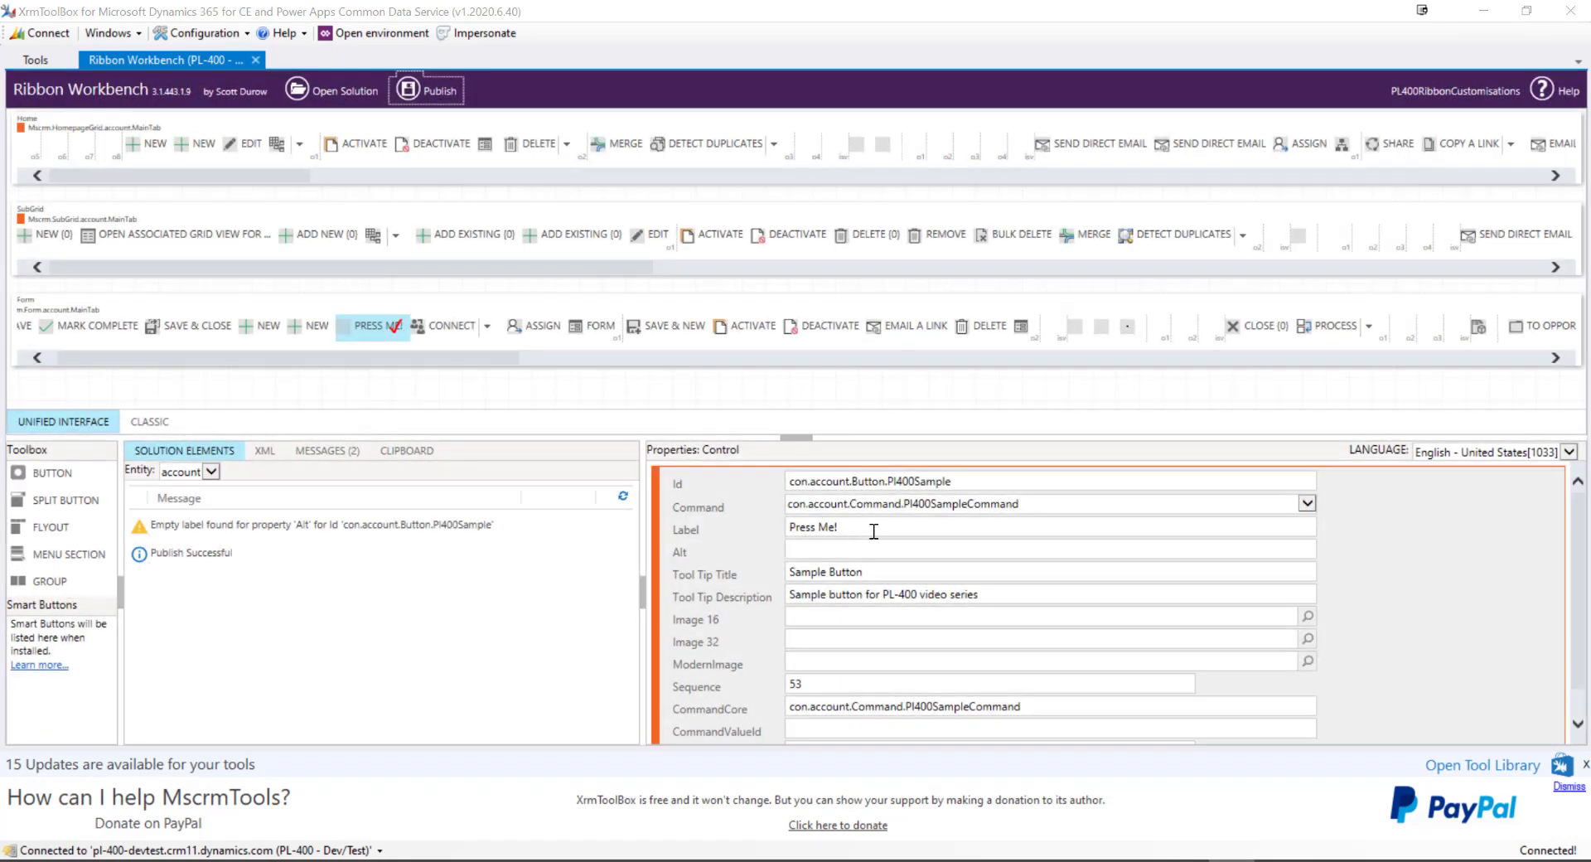
click(199, 525)
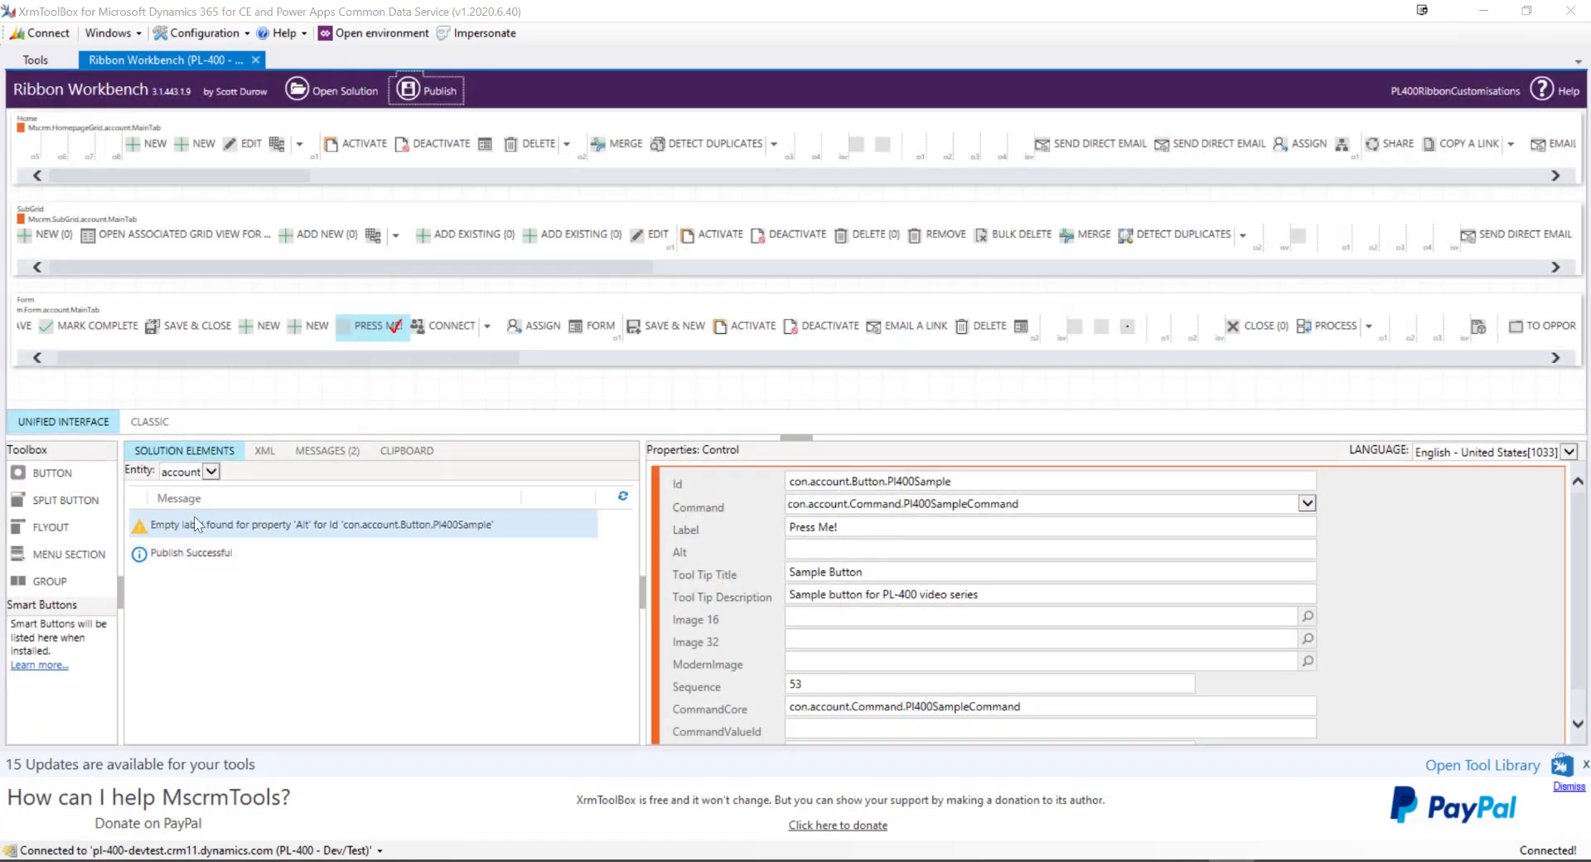
click(337, 556)
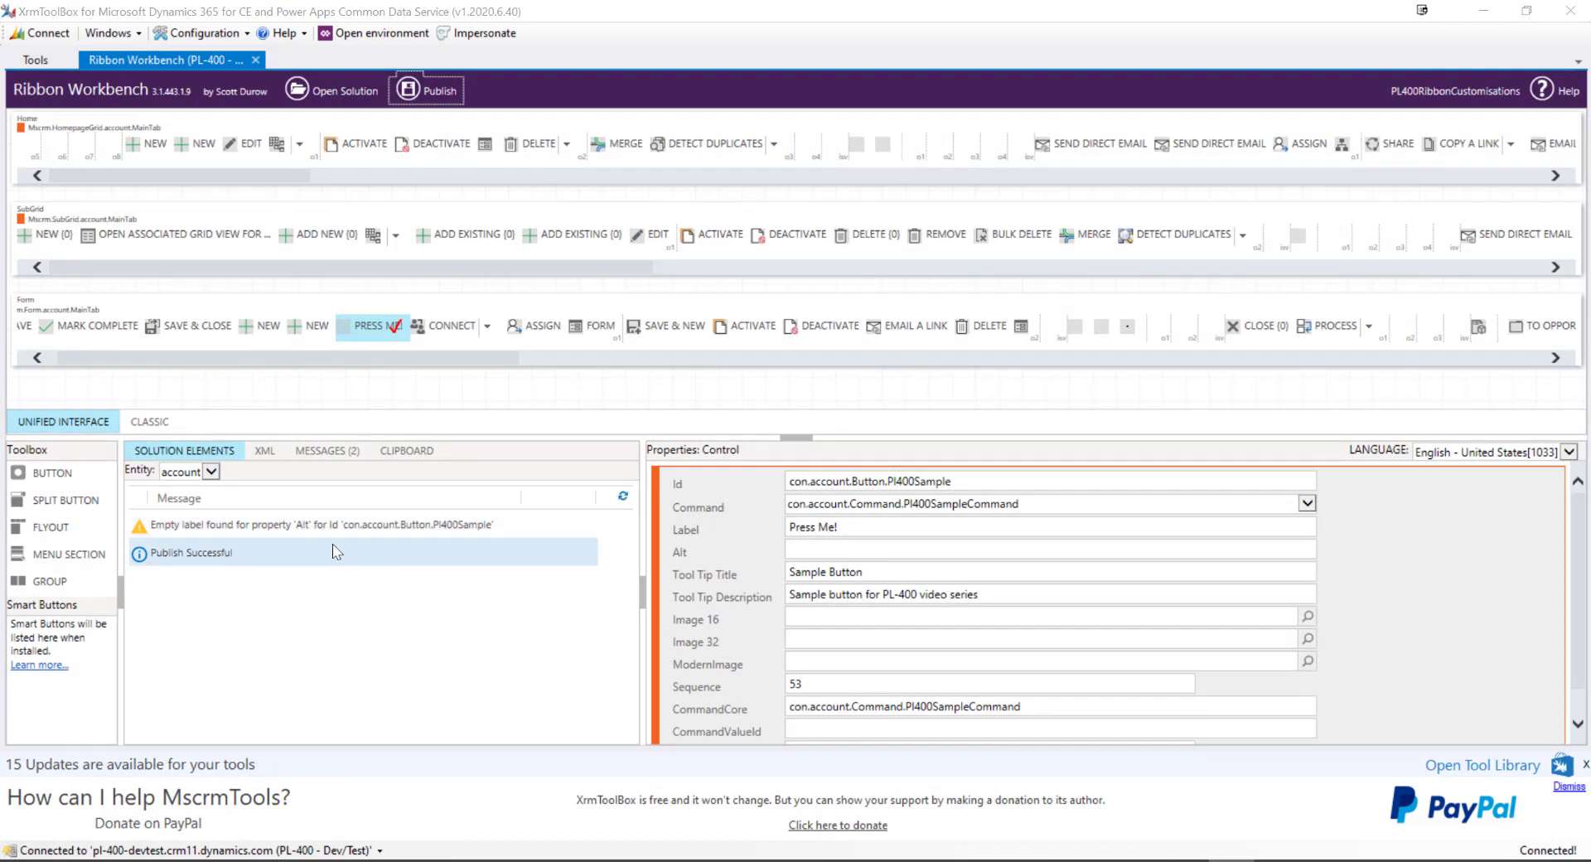
click(325, 525)
click(354, 561)
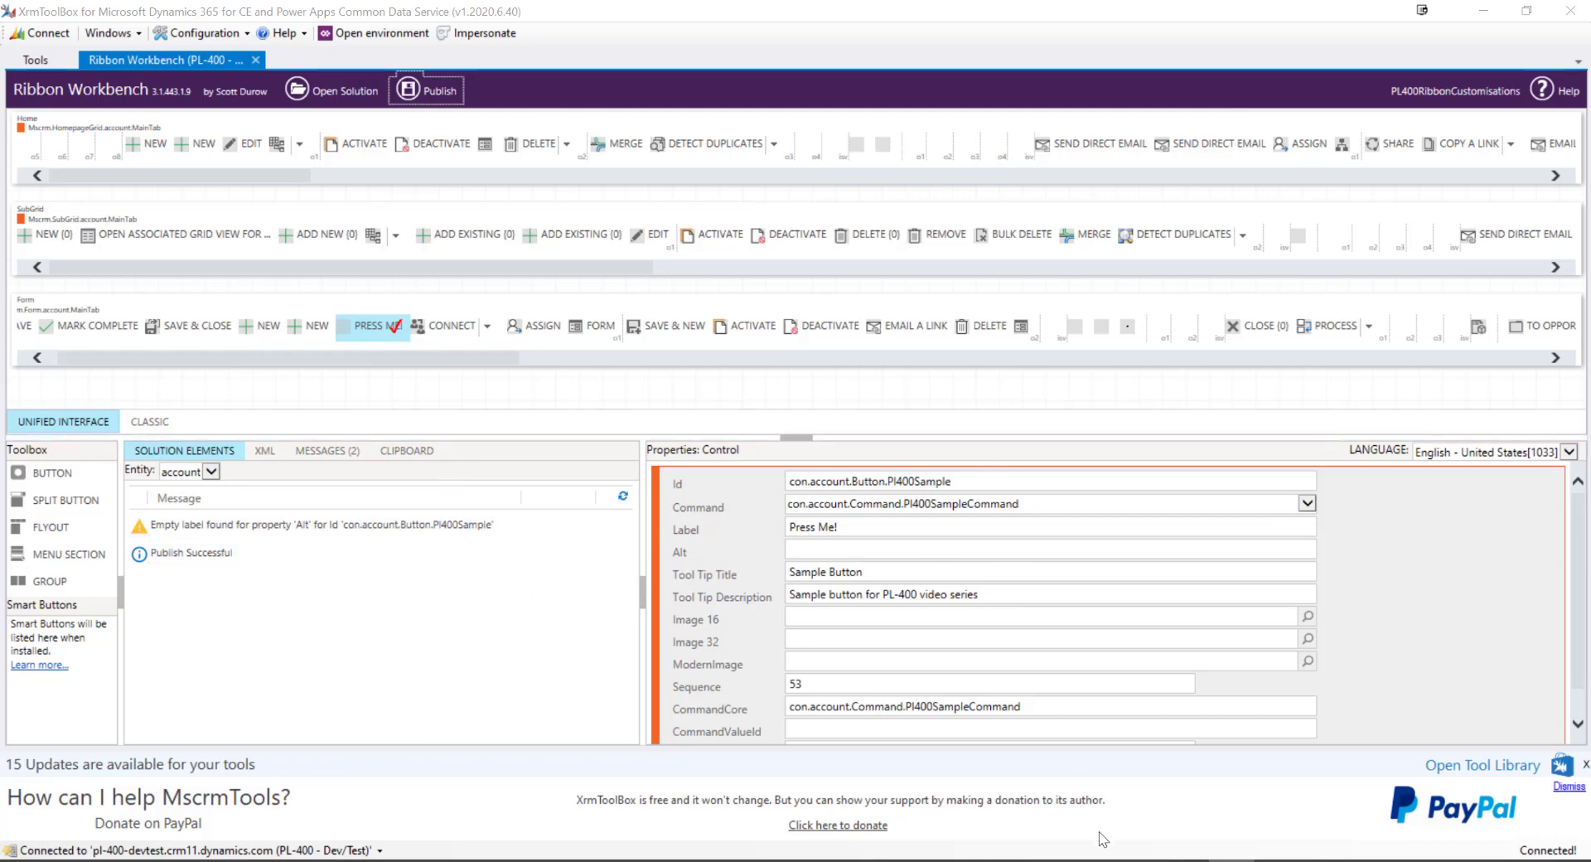
- Refresh the Adventureworks Manufacturing account form in the browser to show the Press Me! button
key(alt+Tab)
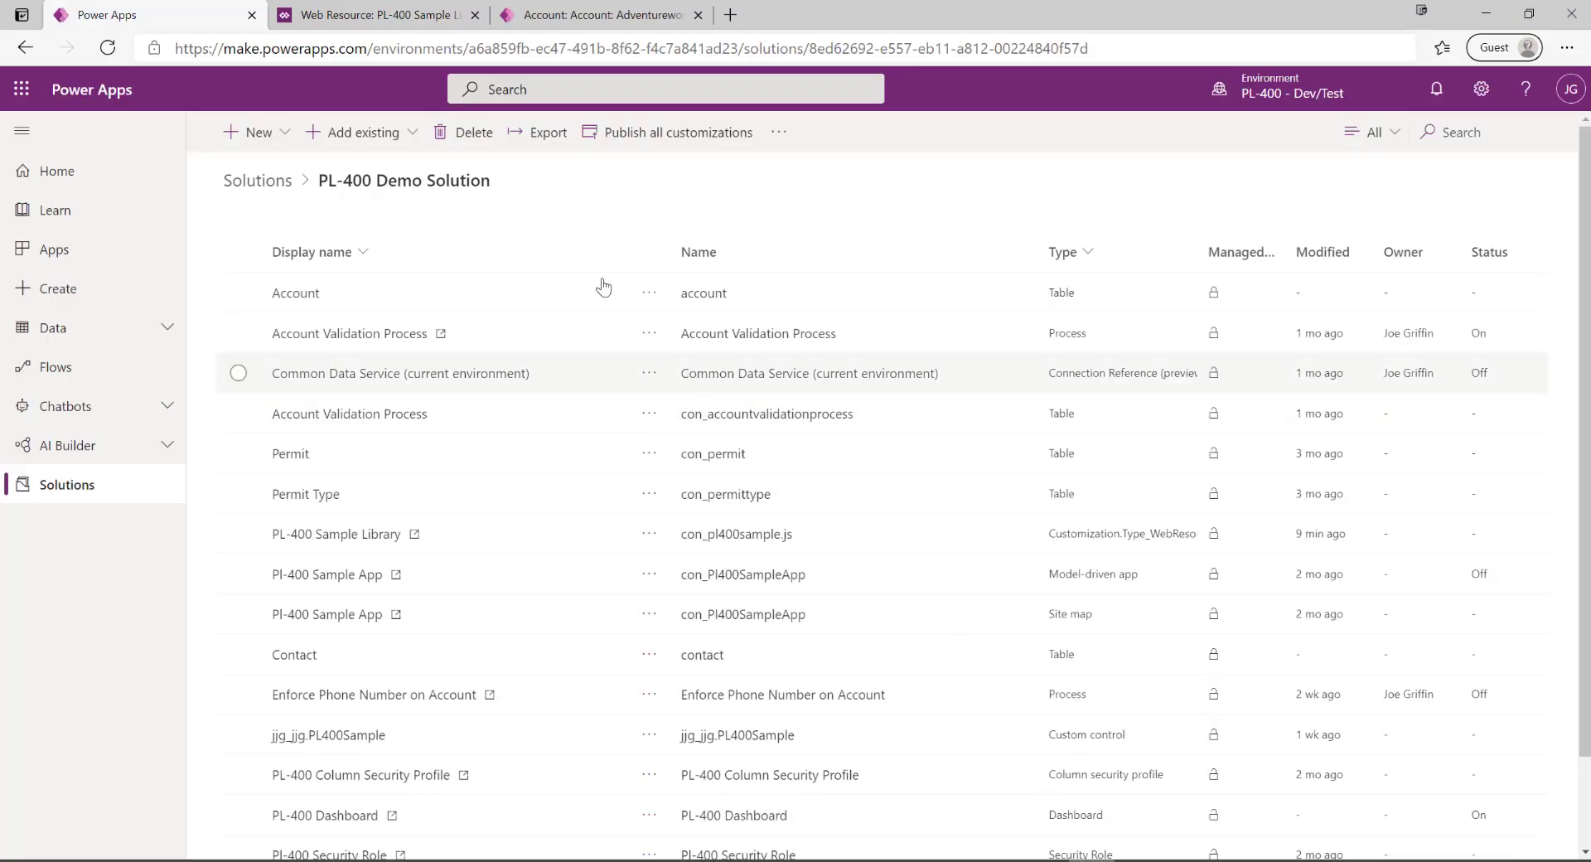
click(597, 15)
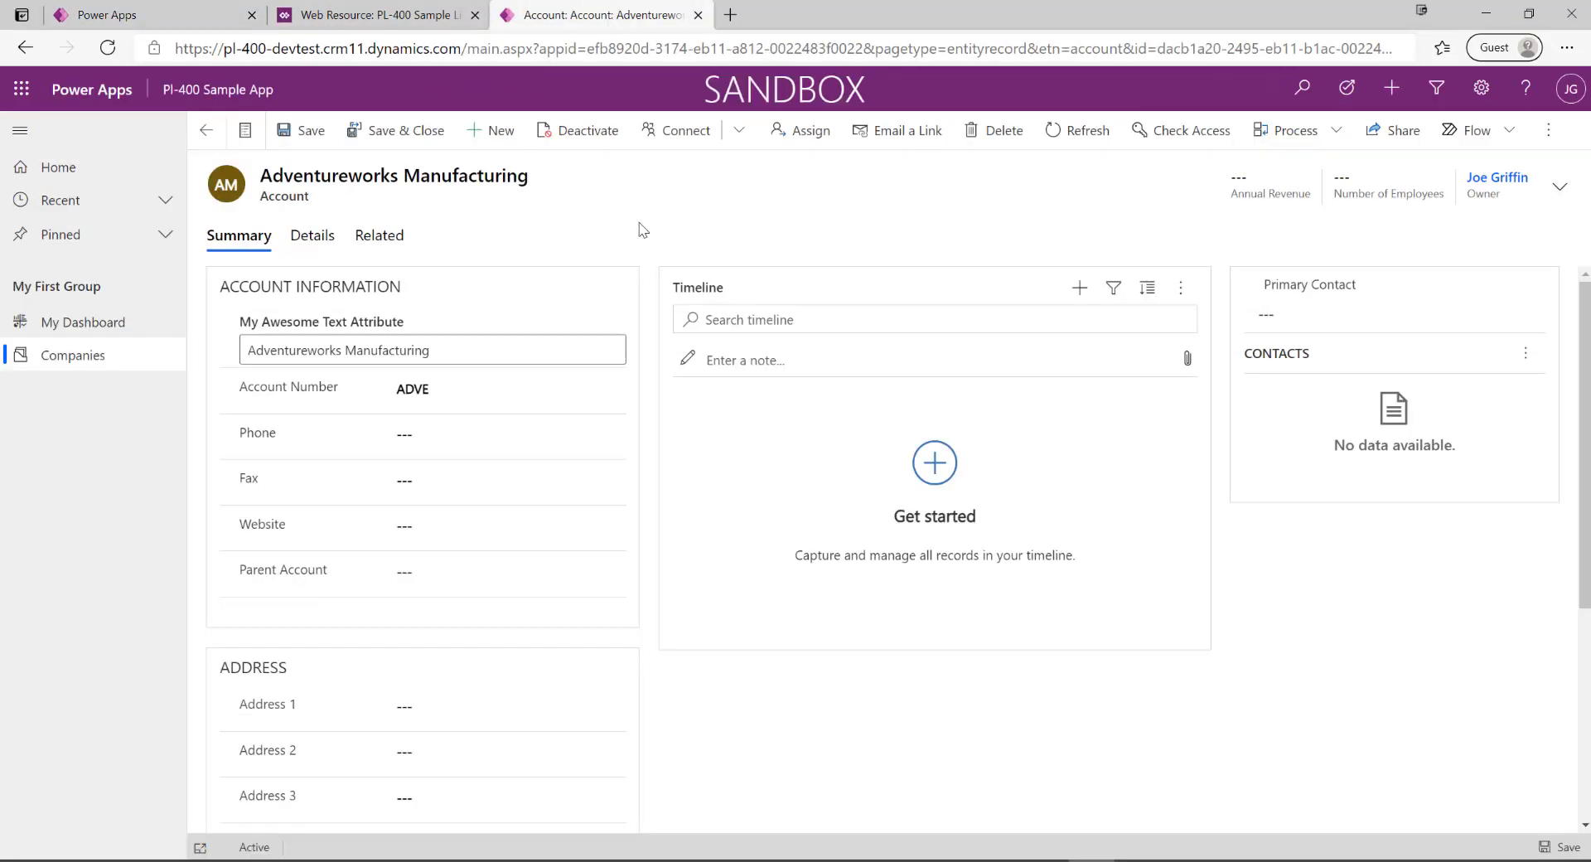
key(F5)
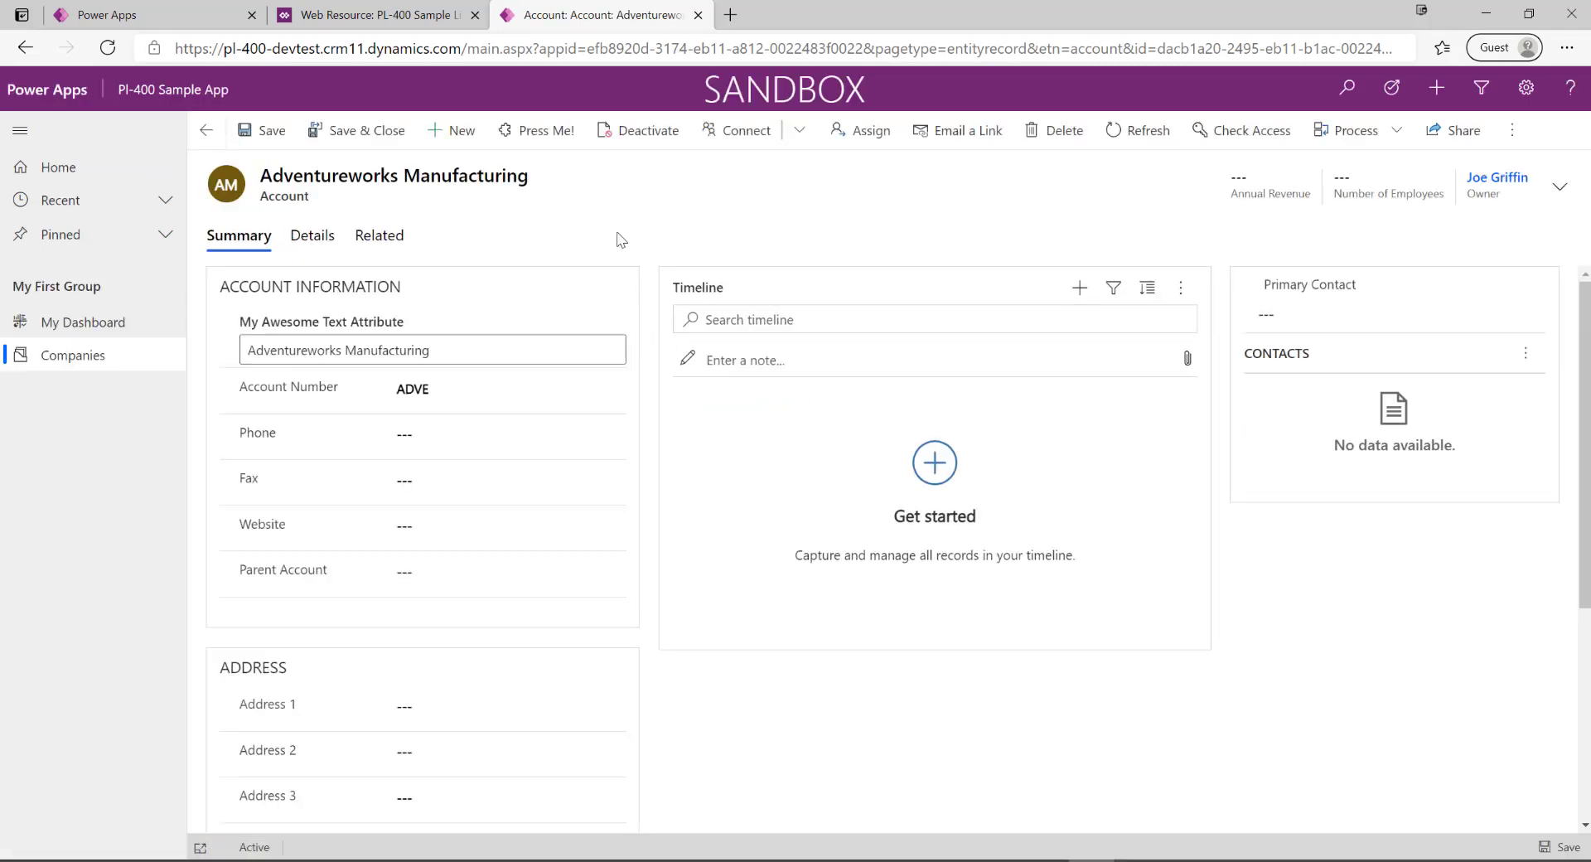
click(539, 138)
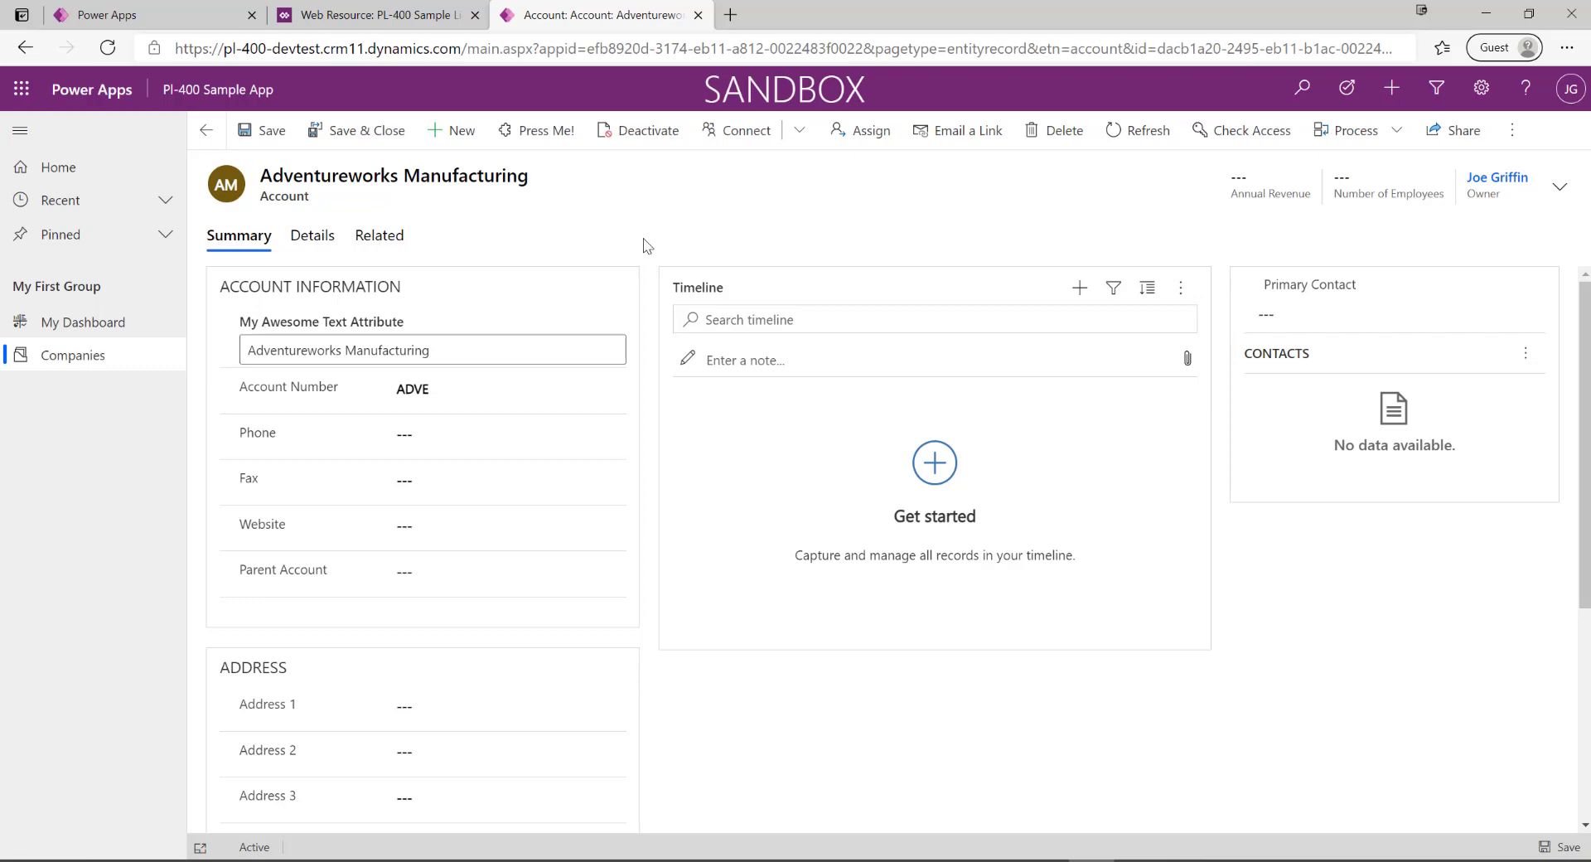
click(541, 131)
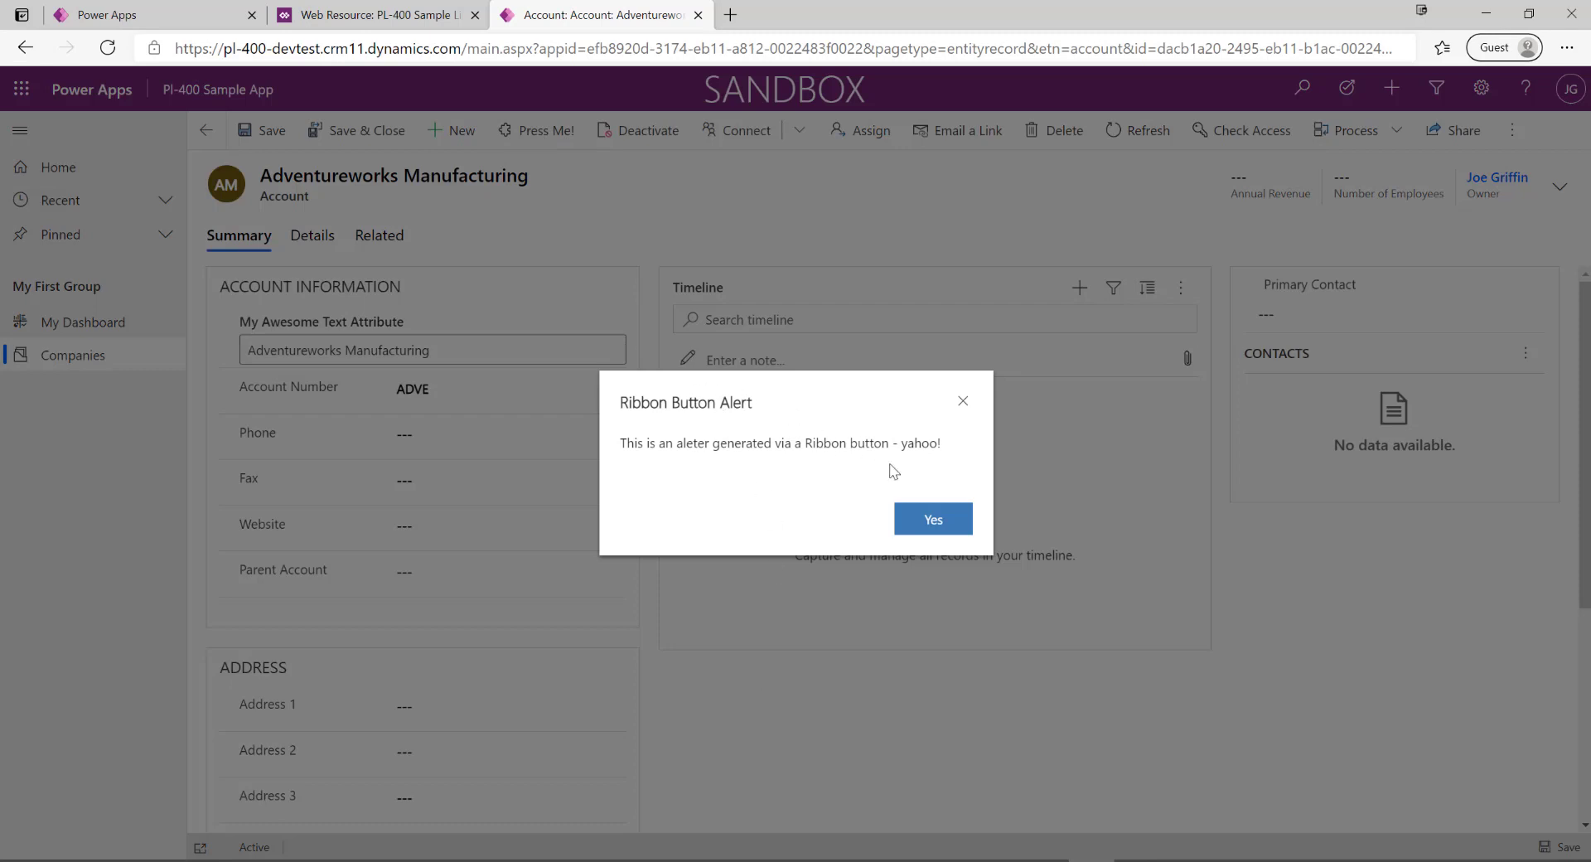
drag(645, 443, 724, 444)
click(721, 443)
drag(642, 403, 714, 409)
drag(638, 443, 953, 497)
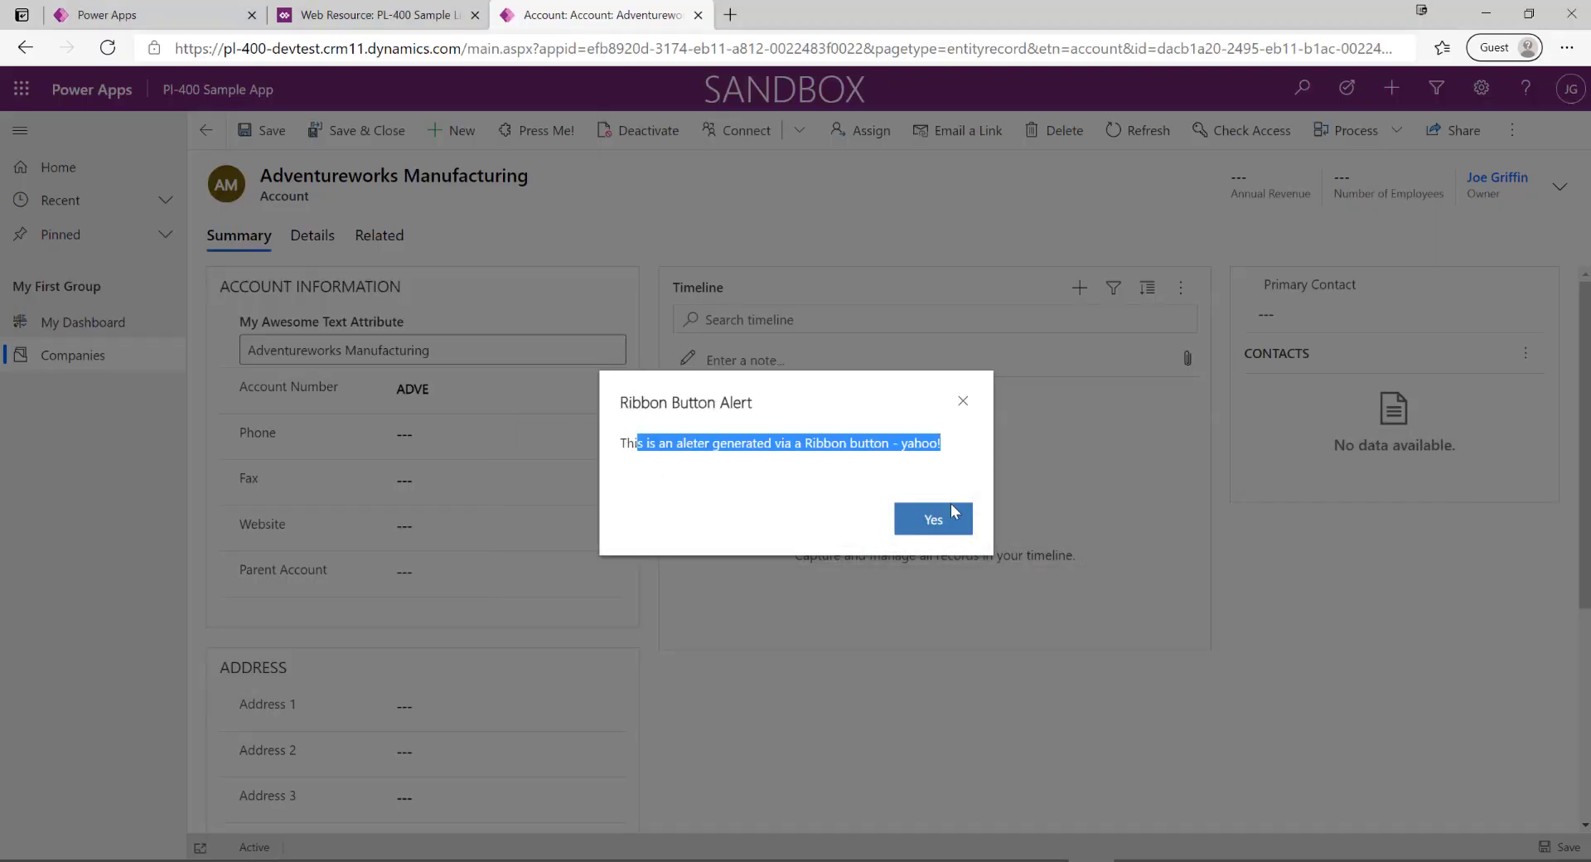
click(946, 529)
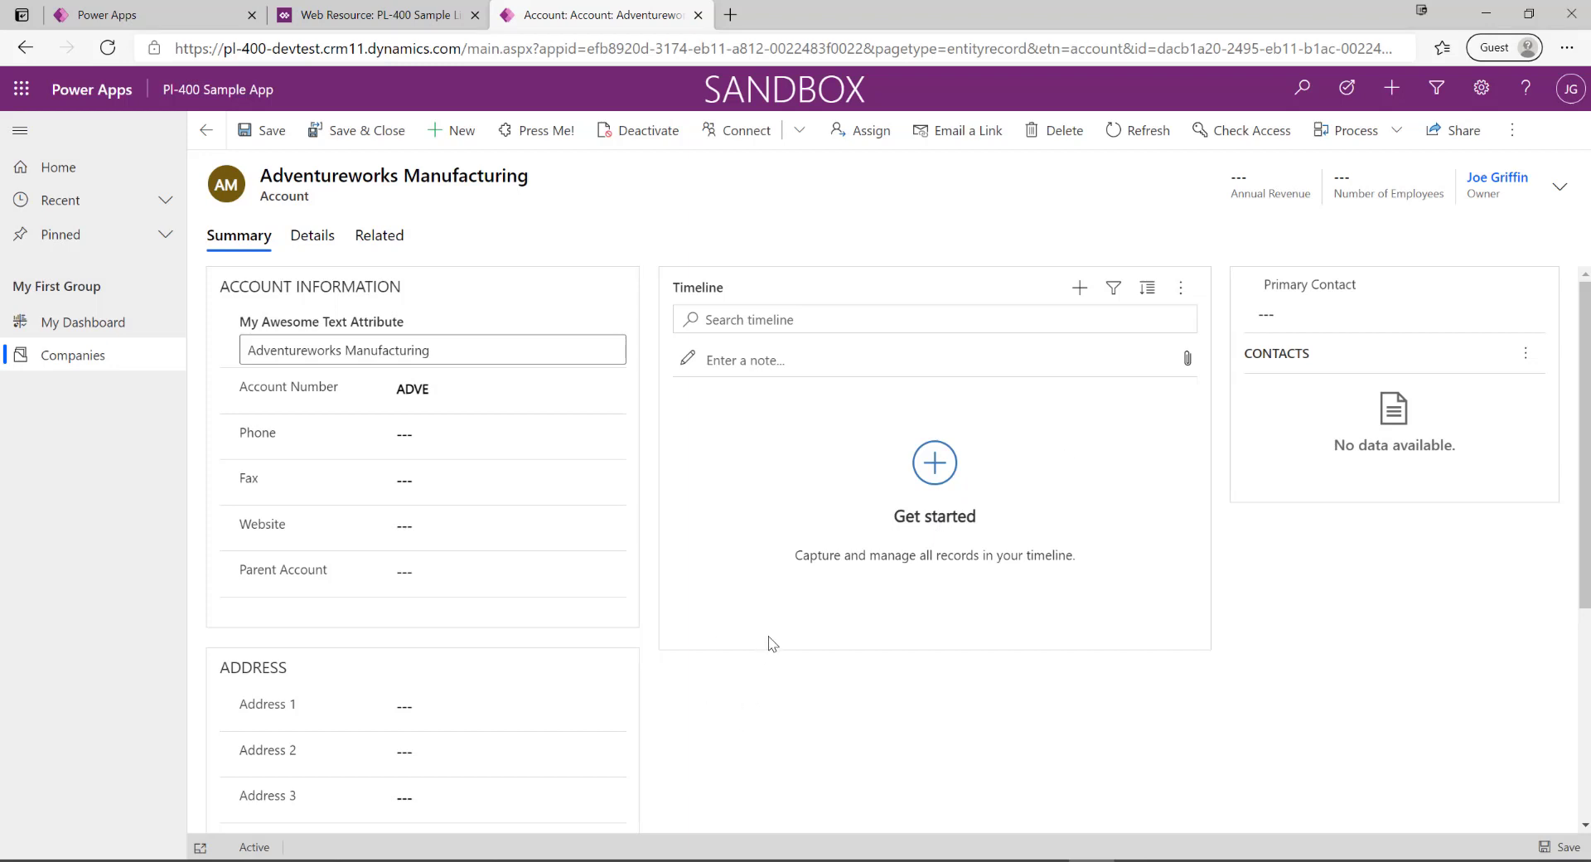